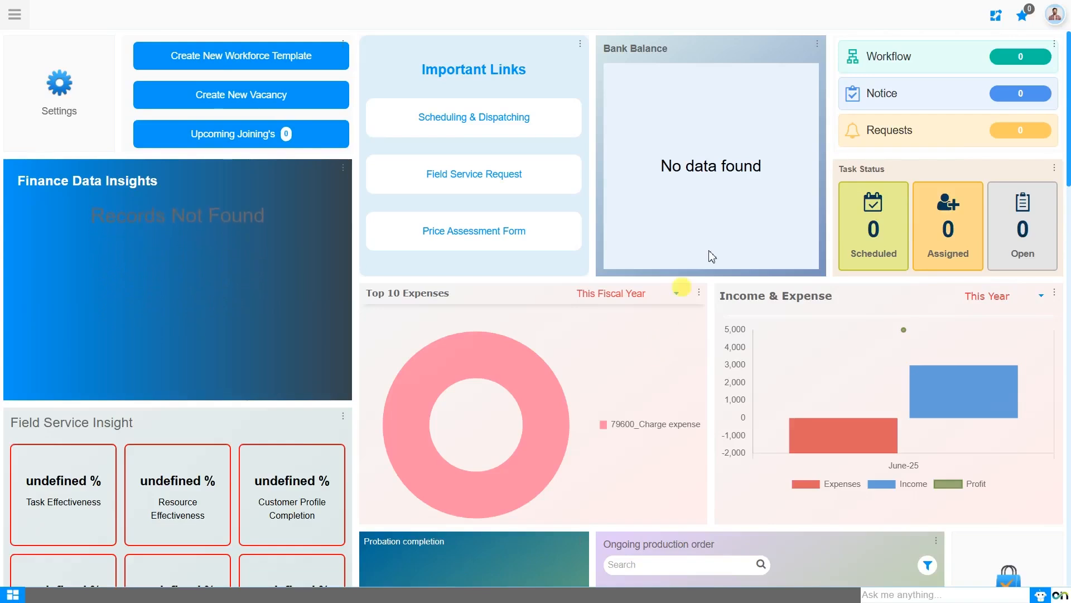
Step: Turn off the Apply Filter option in the profile's login settings and apply the change
click(1053, 15)
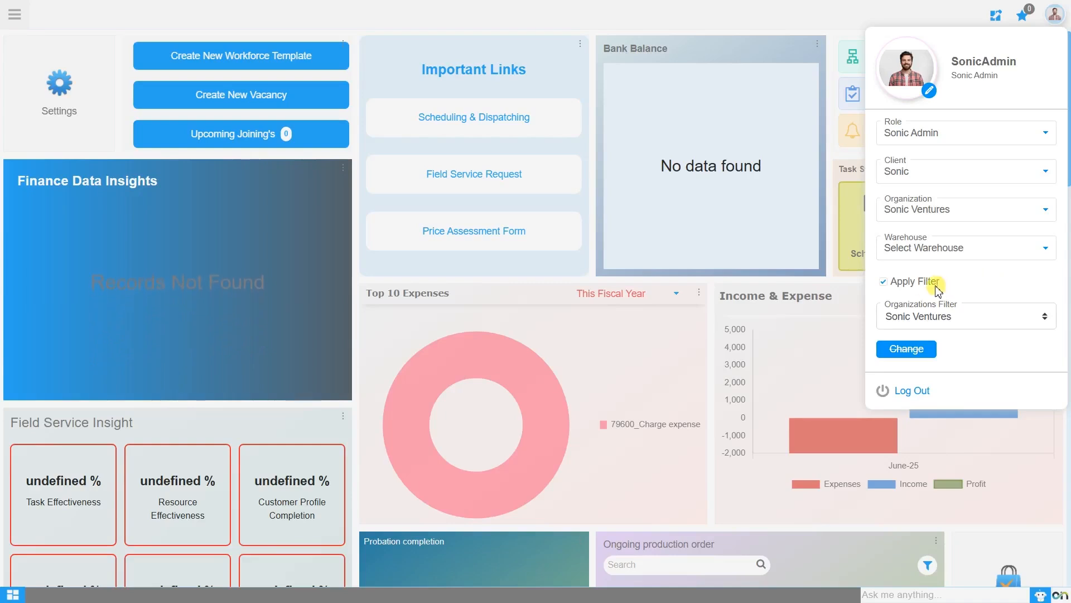
click(885, 282)
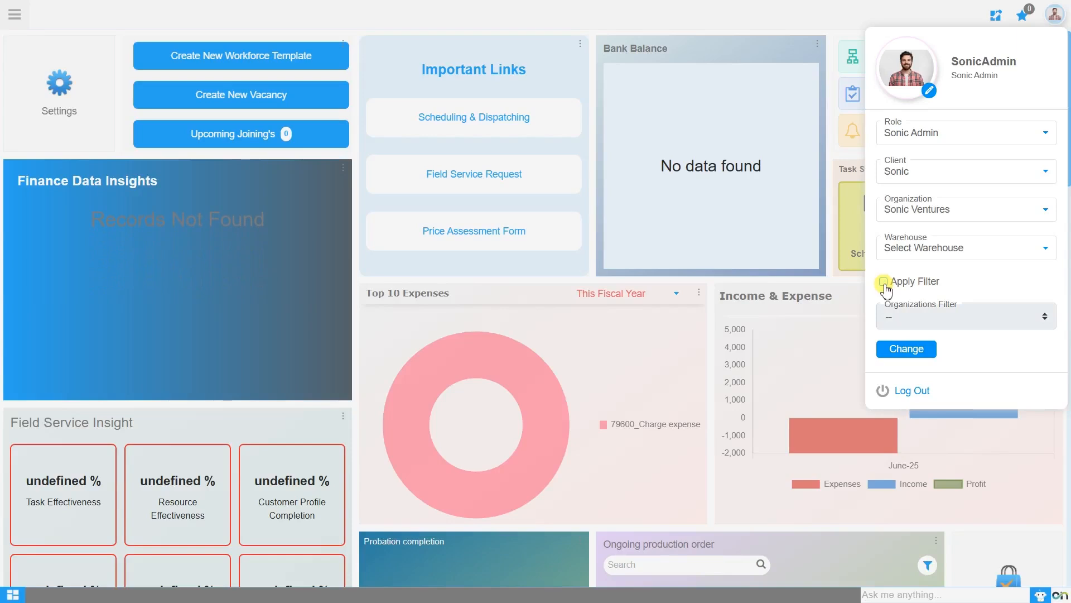
click(906, 353)
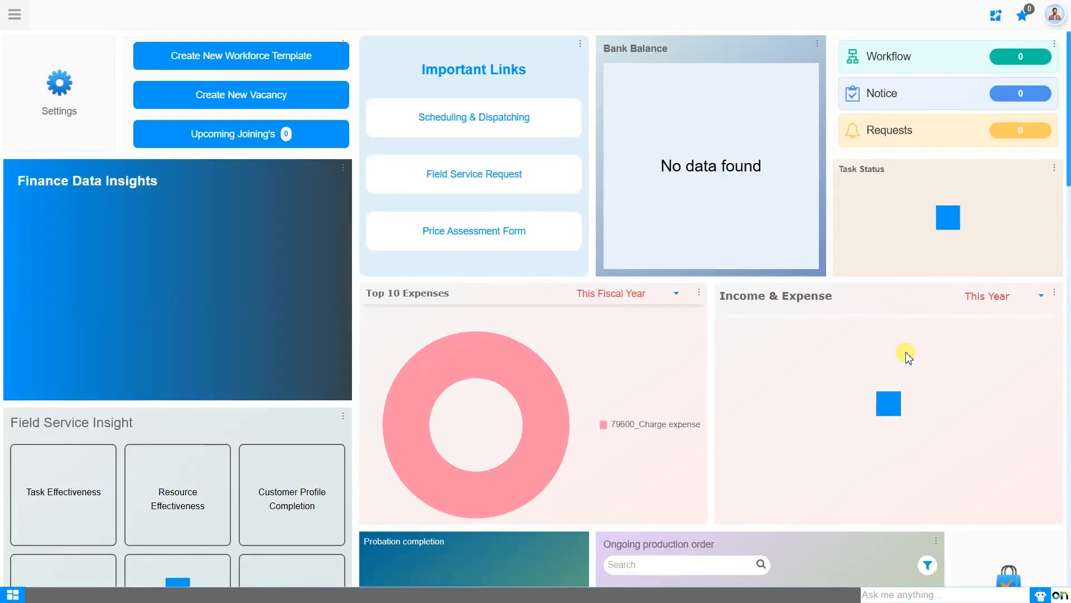
click(180, 139)
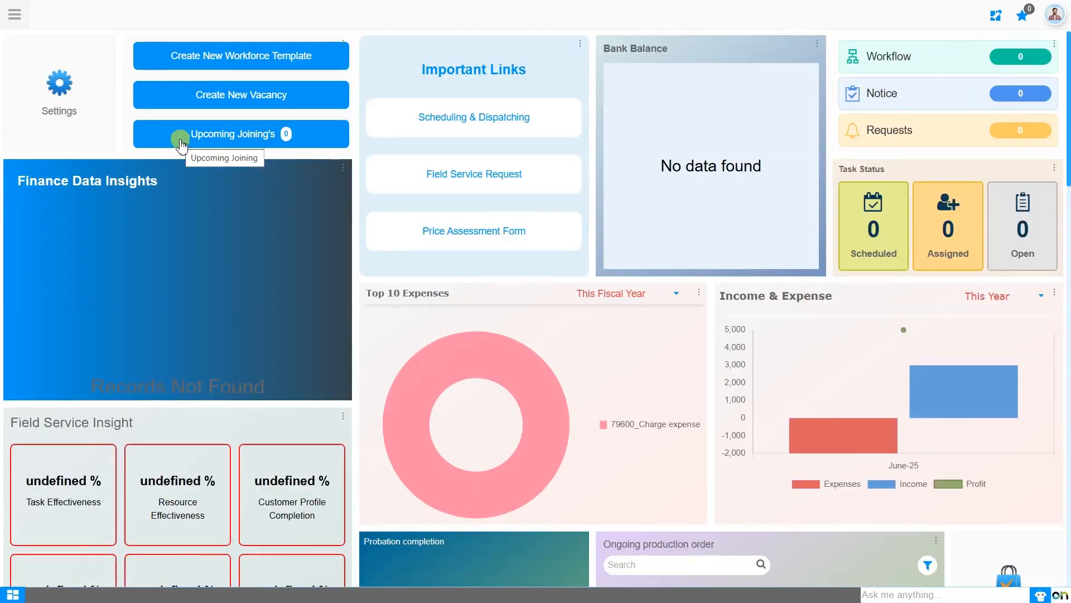
Step: Open the Serial No Control window from Product Management within Master Data Management
click(22, 23)
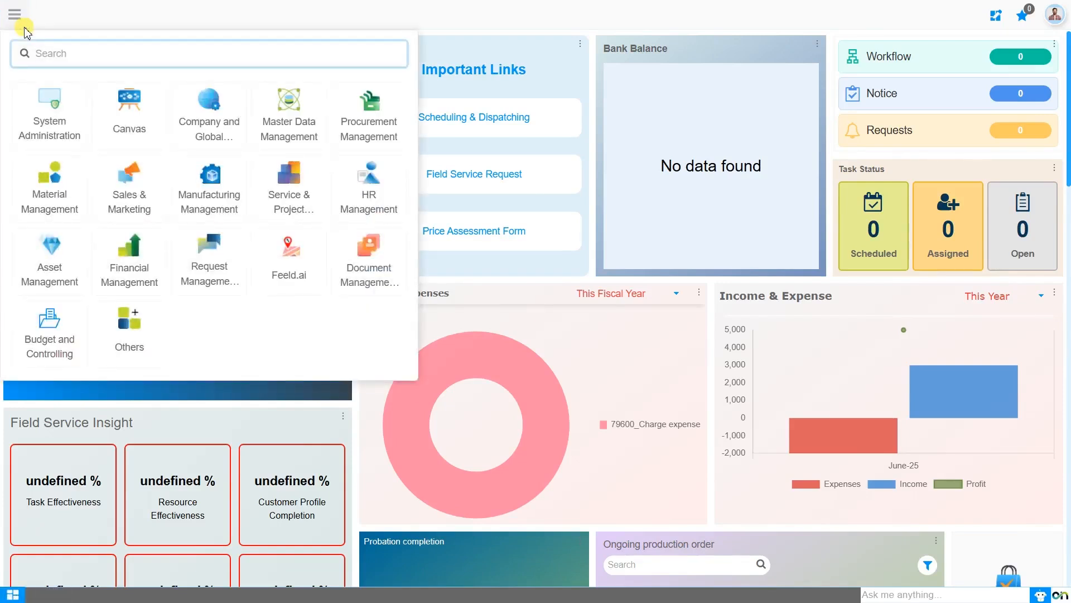
text(serial no)
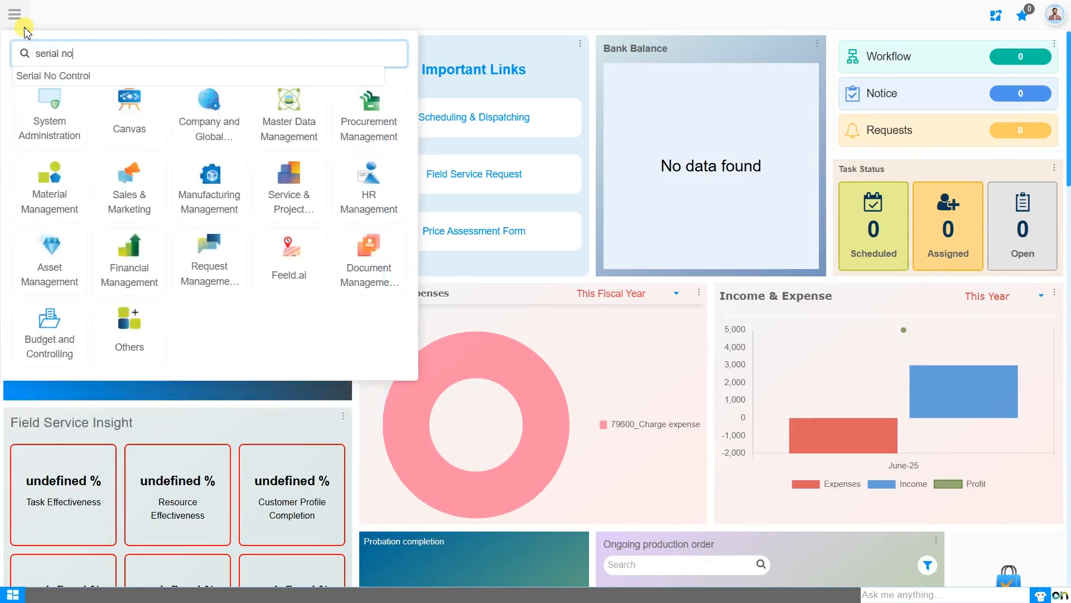
key(BackSpace)
key(BackSpace)
key(BackSpace)
key(BackSpace)
key(BackSpace)
key(BackSpace)
click(299, 133)
click(361, 18)
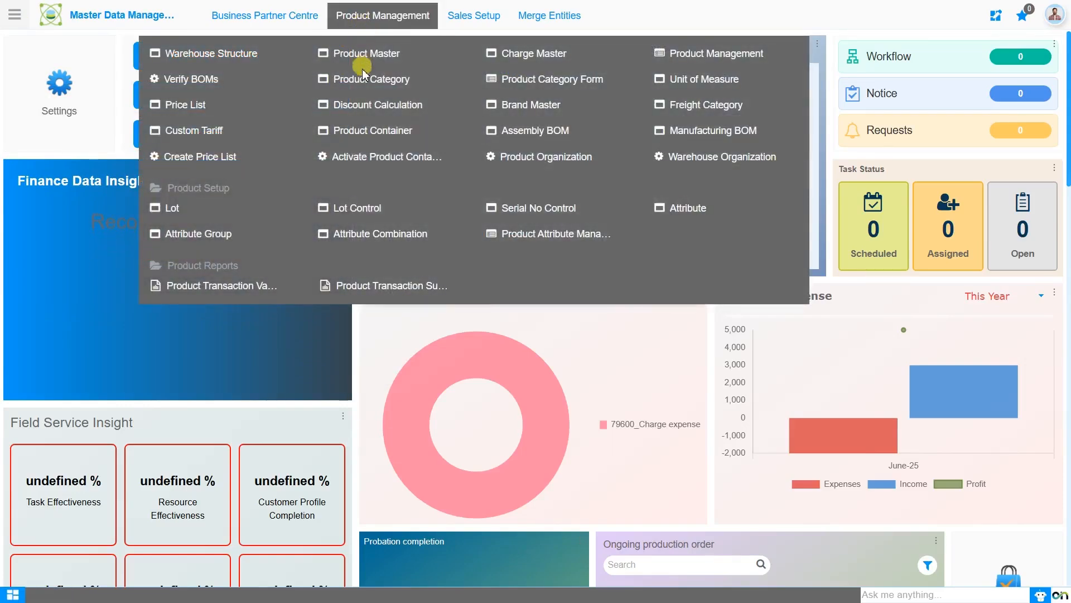
click(515, 208)
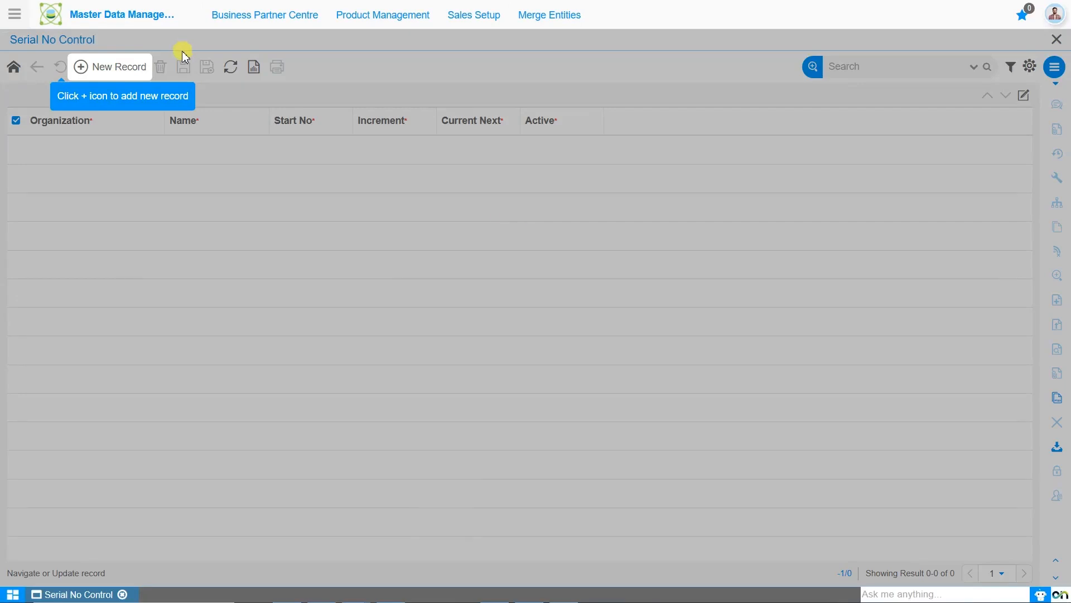
Step: Create a new serial number control record with organization * and the name "IMEI no."
click(124, 70)
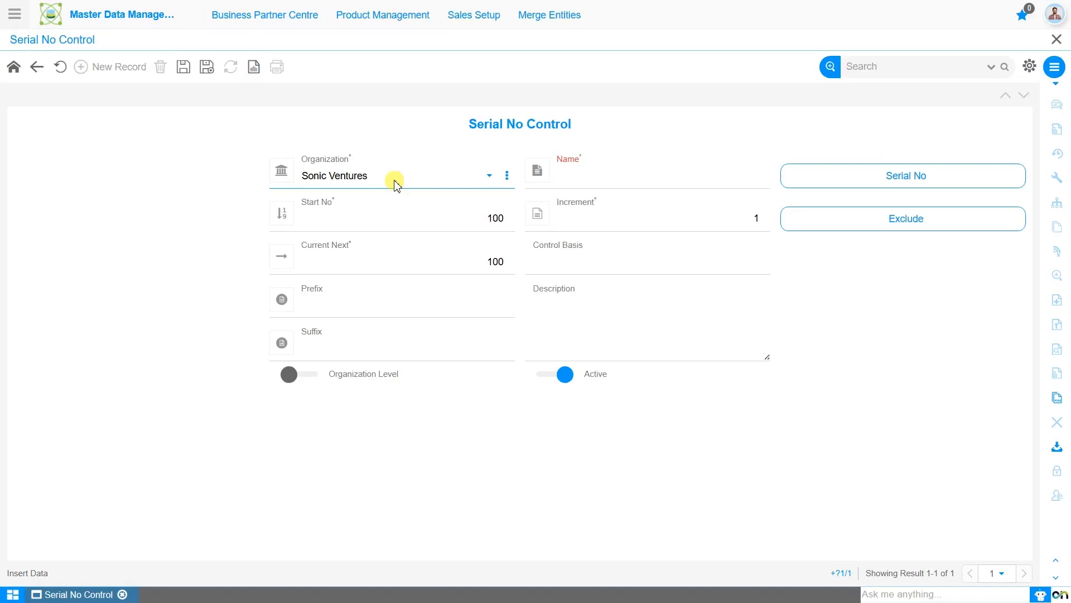
click(394, 185)
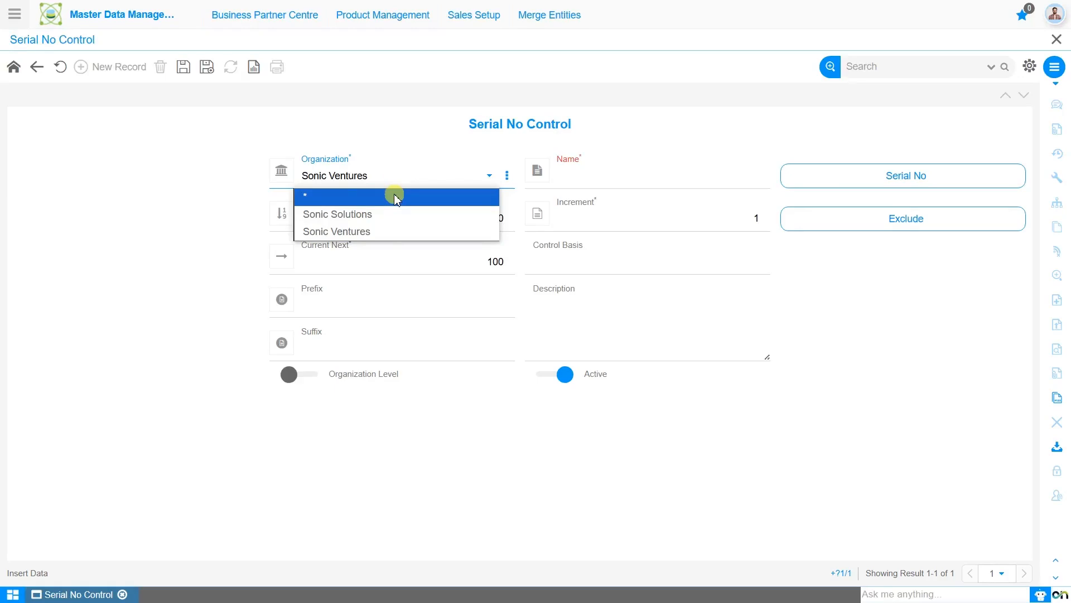
click(395, 198)
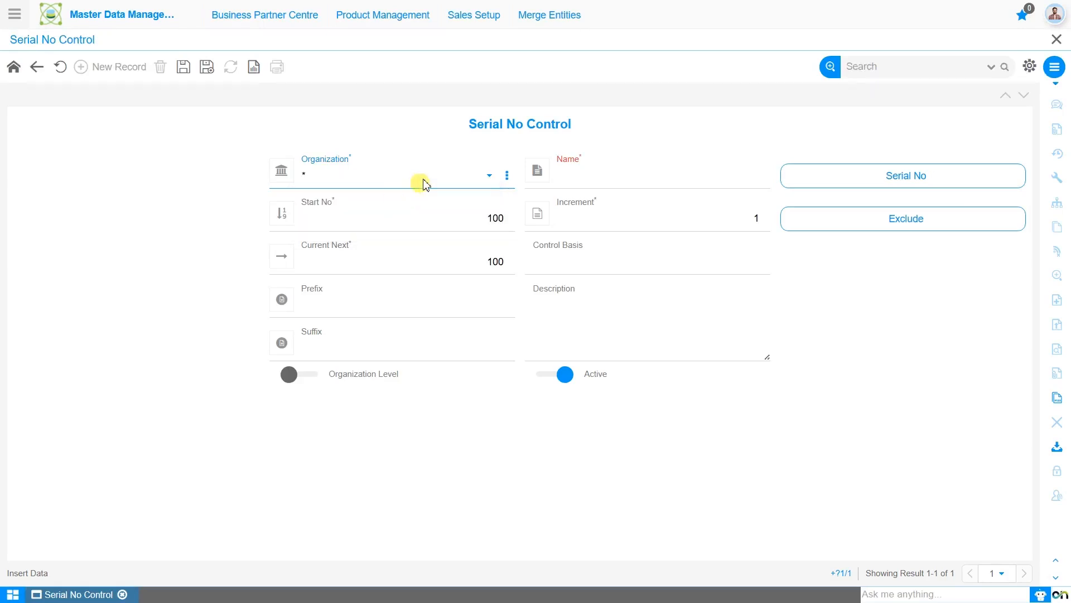
click(606, 176)
text(IM)
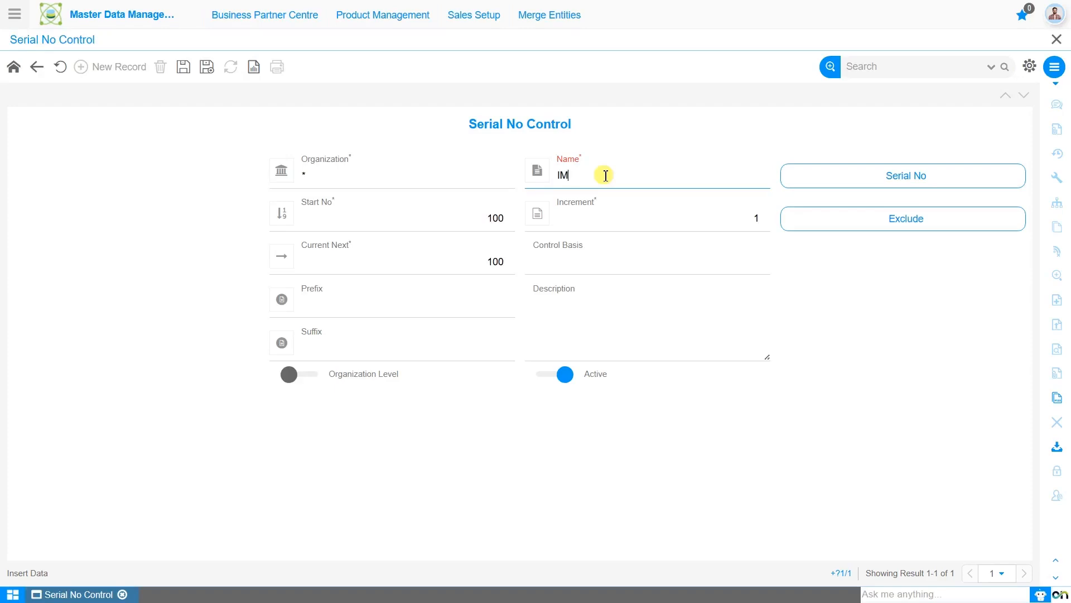
text(EI no.)
Step: Set both Start No and Current Next of the IMEI no. record to 1000
click(474, 215)
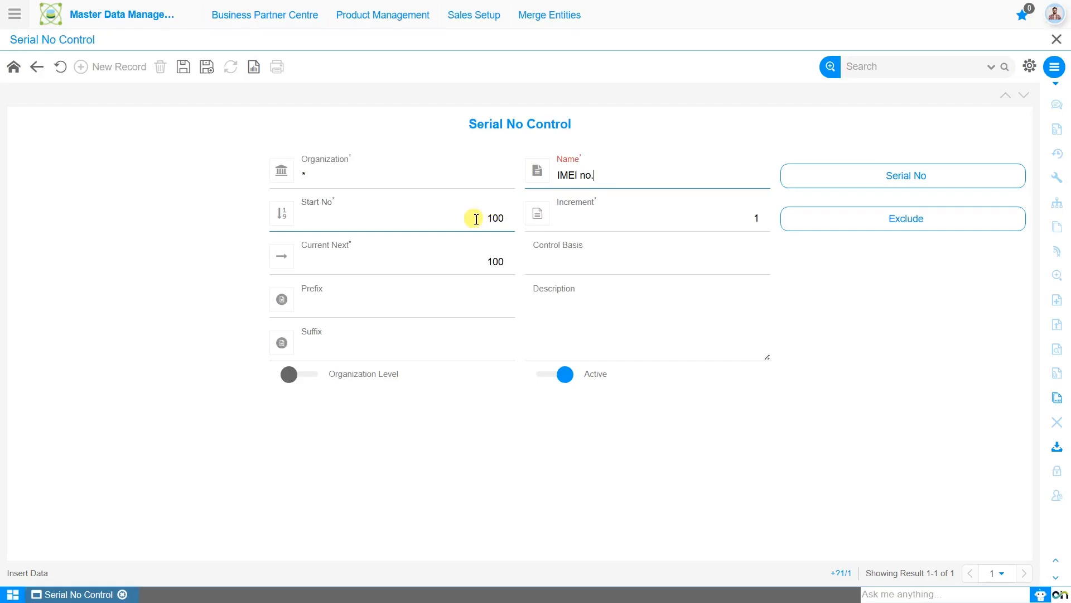
click(476, 219)
key(BackSpace)
key(BackSpace)
text(000)
click(601, 228)
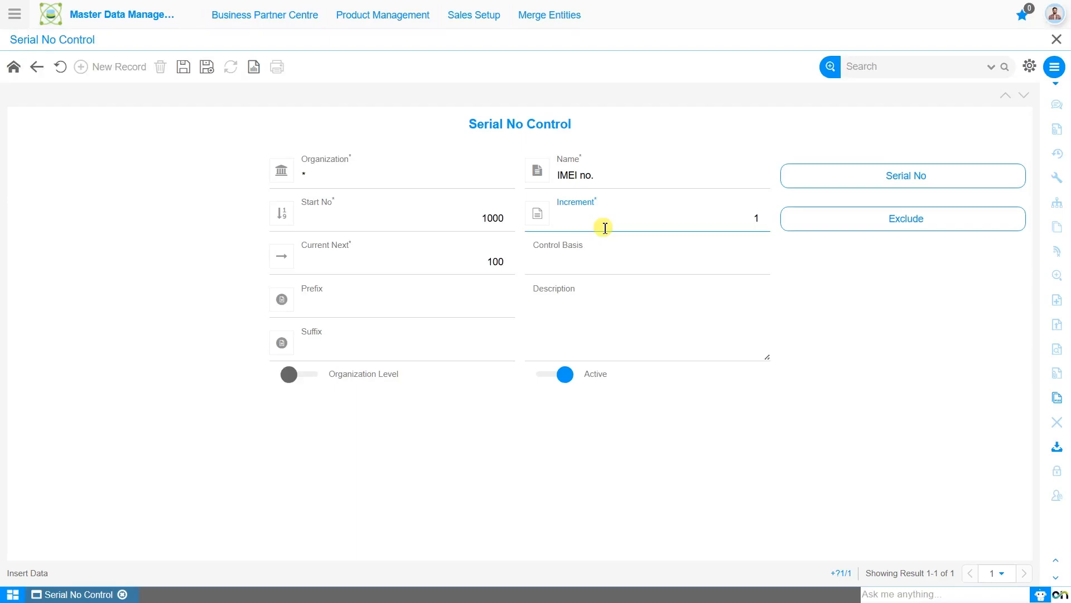
click(472, 260)
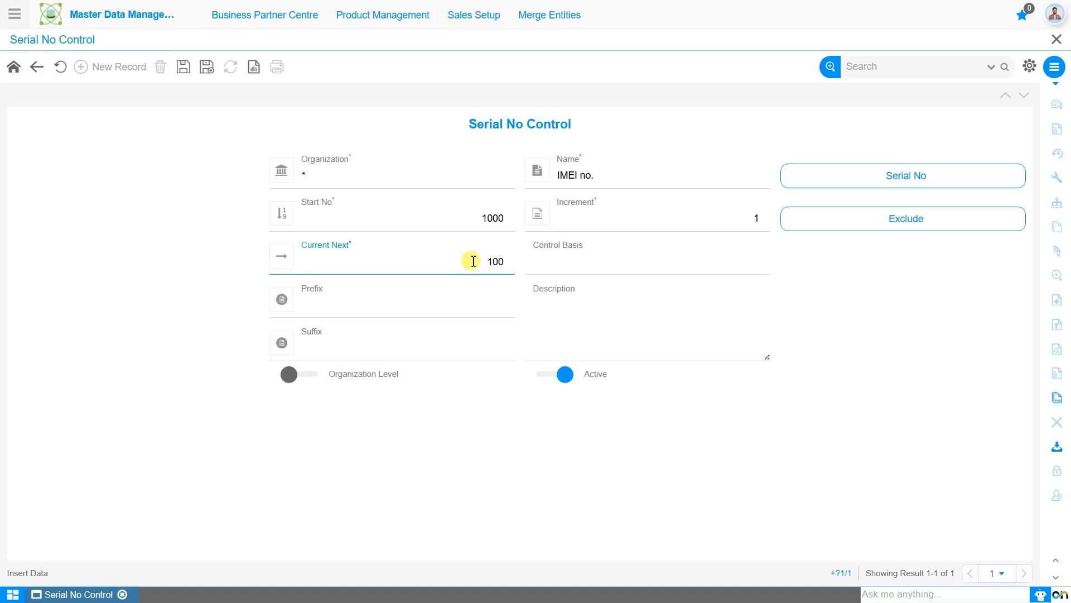
double_click(473, 260)
text(1000)
Step: Set the control basis to Attribute and the prefix to IM, and save the record
click(650, 262)
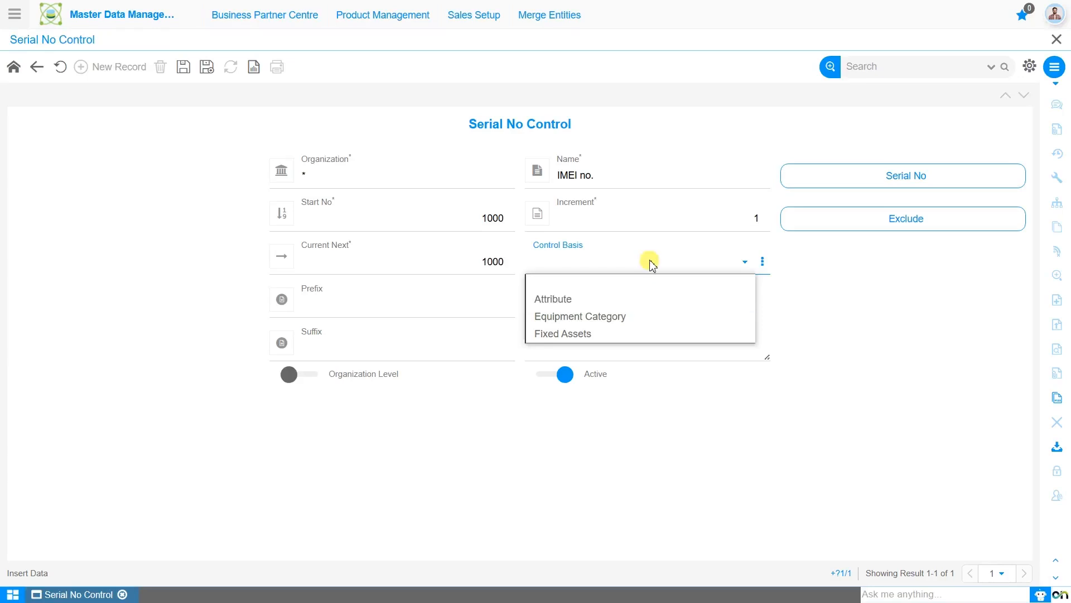
click(644, 300)
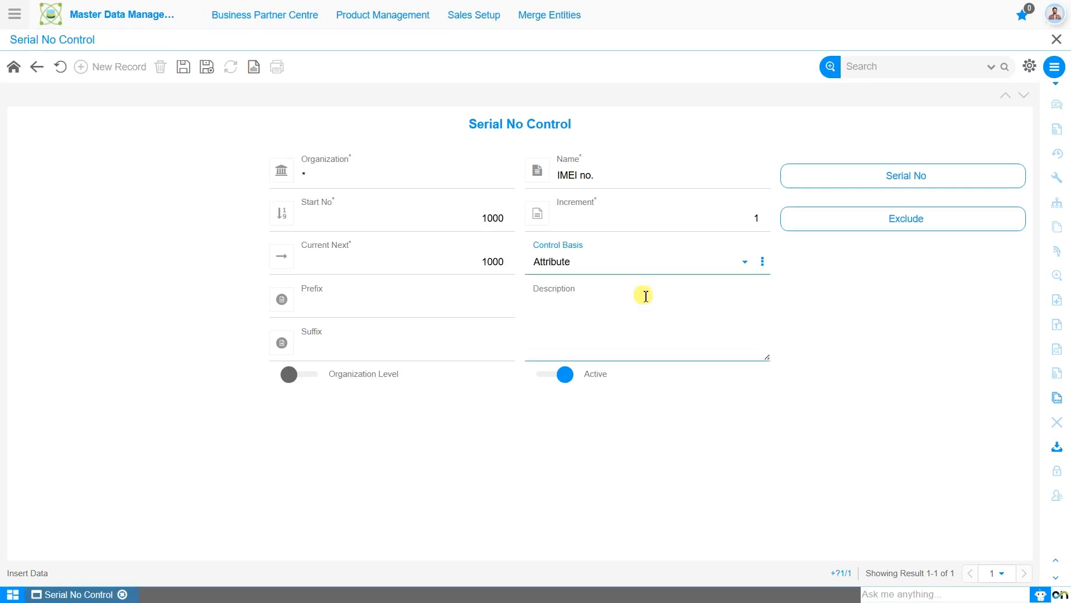
click(413, 310)
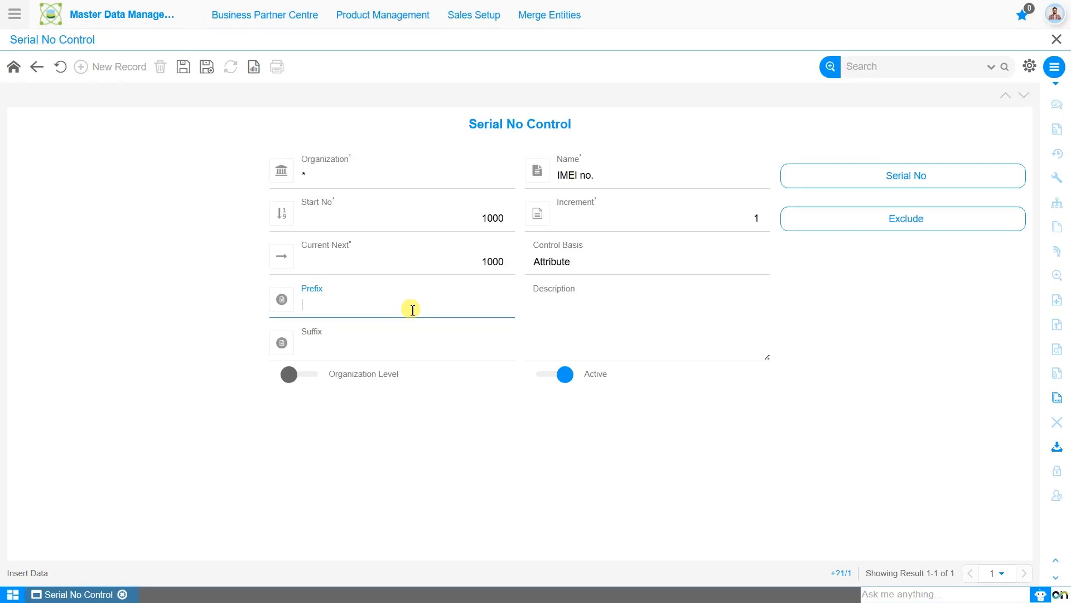
text(IM)
click(408, 344)
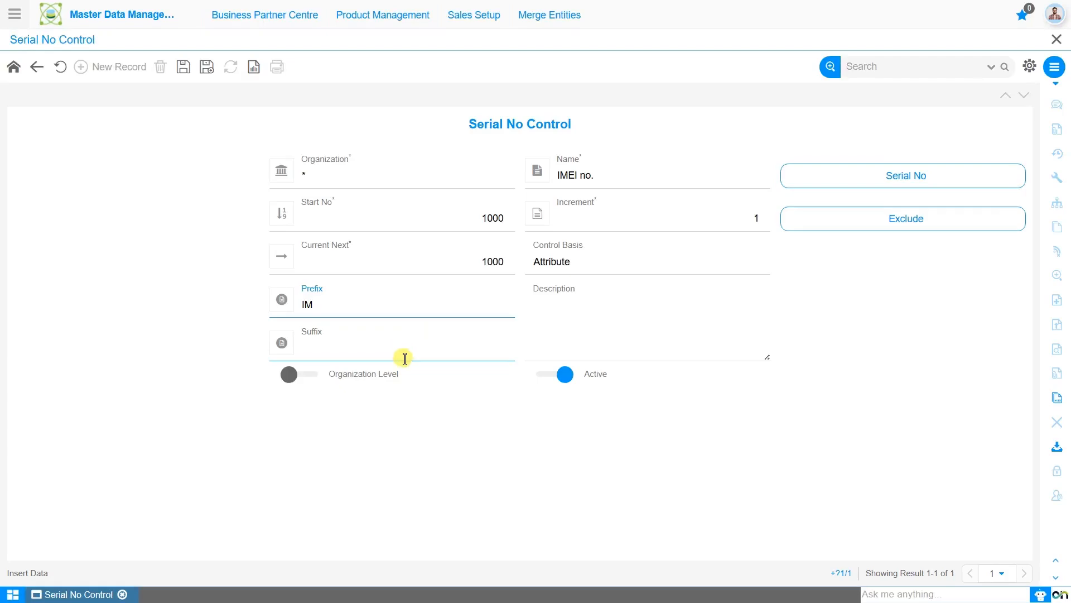
click(540, 329)
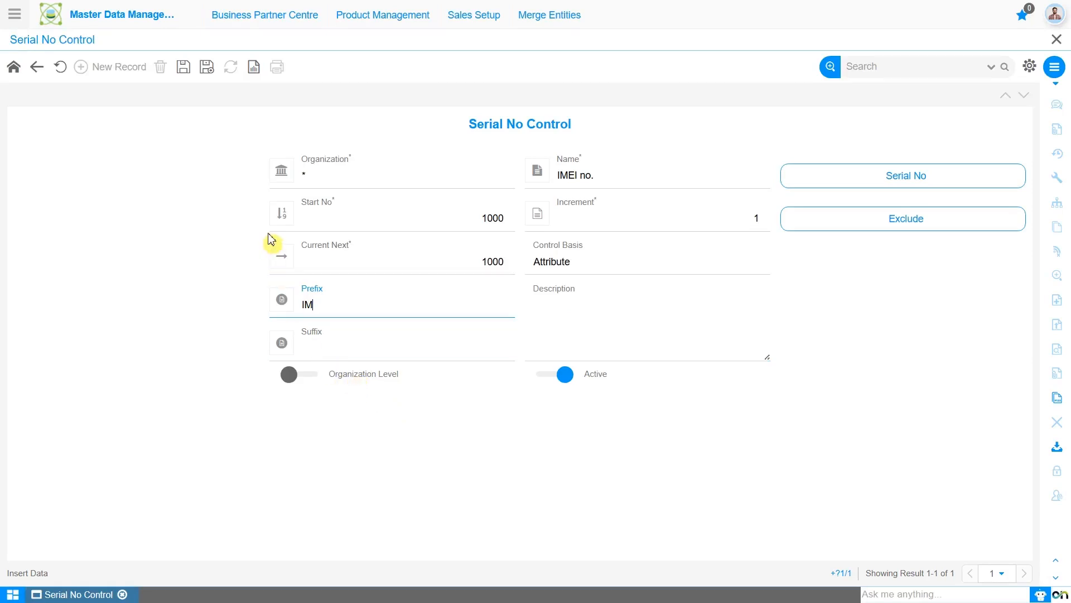
click(183, 72)
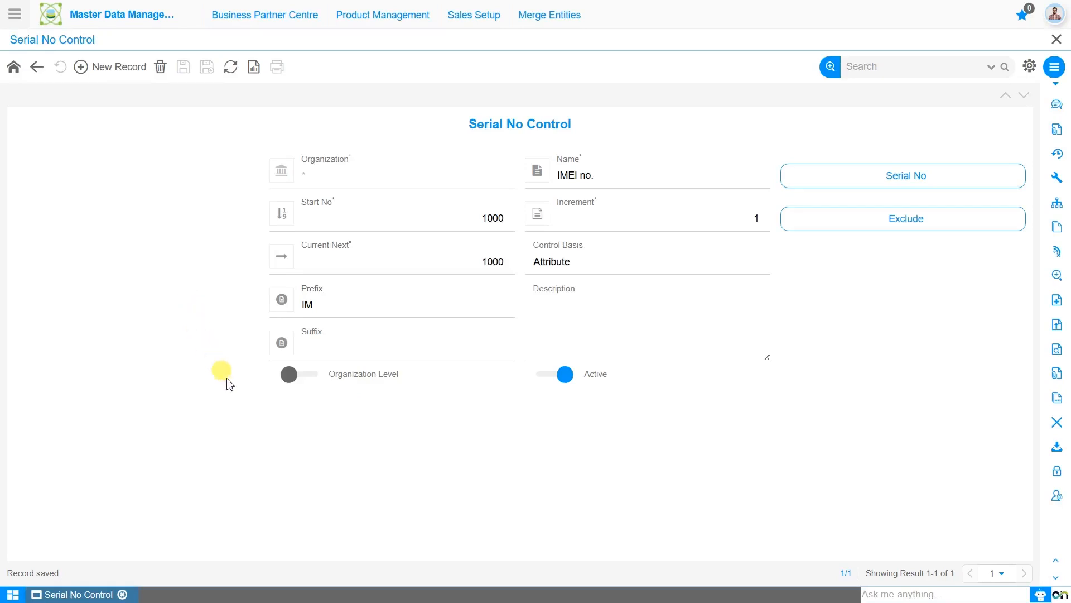
Step: Enable Organization Level with AD_Org_ID as the Org Column and save the record
click(316, 378)
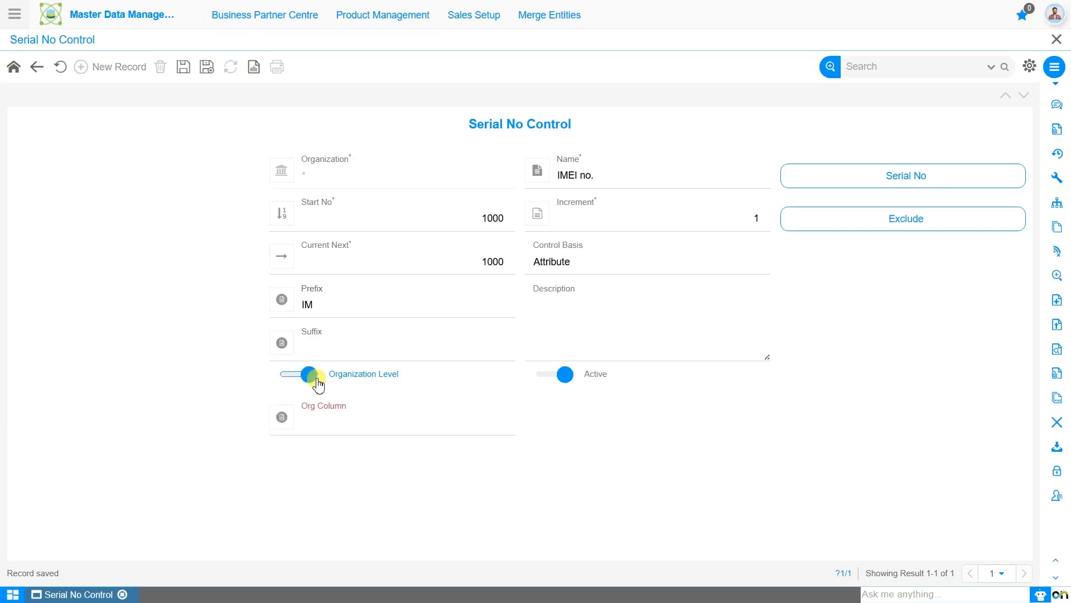
click(351, 433)
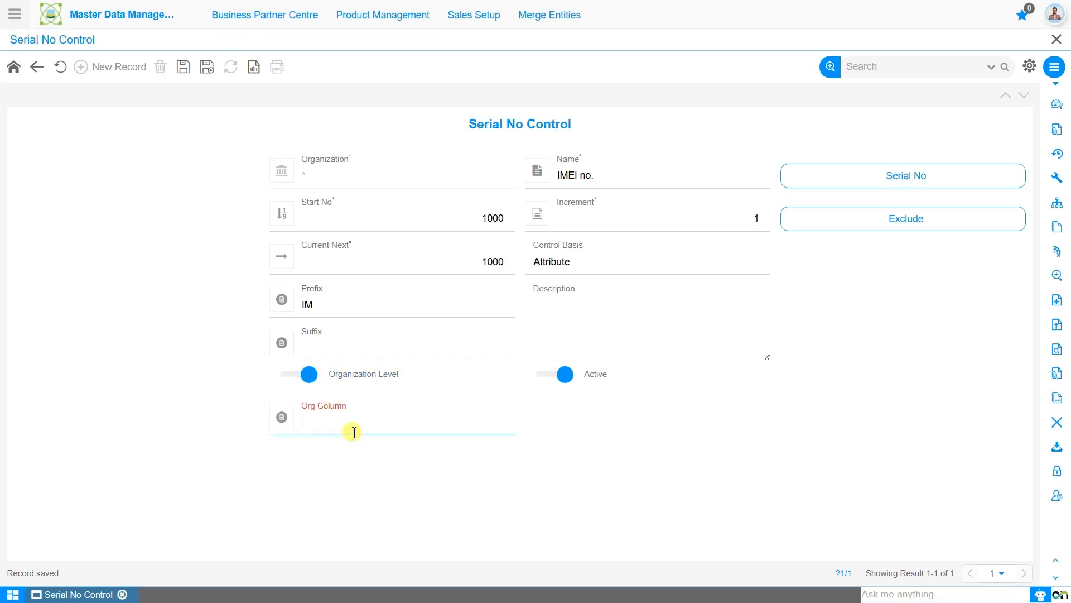
text(AD_Org_ID)
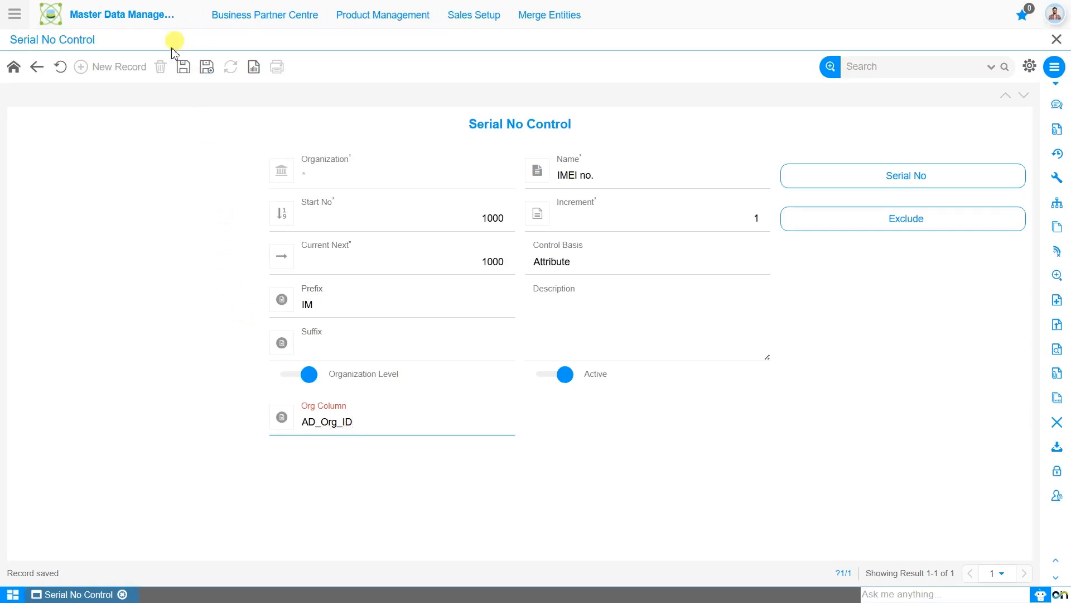
click(184, 68)
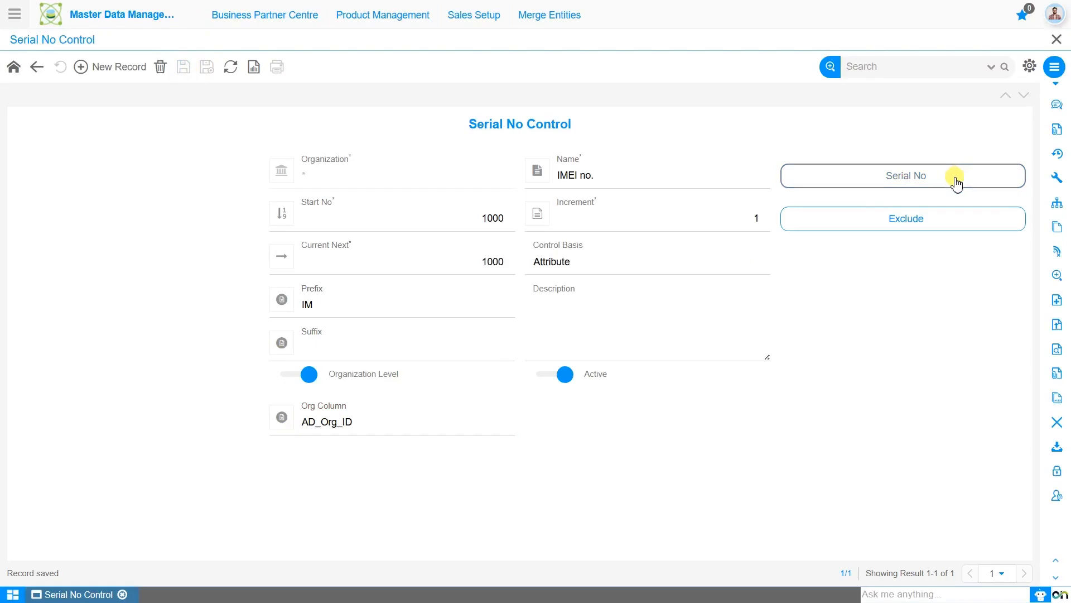
Step: Add and save a Serial No entry under IMEI no. for Sonic Solutions with prefix IM@2 and Current Next 1500
click(911, 188)
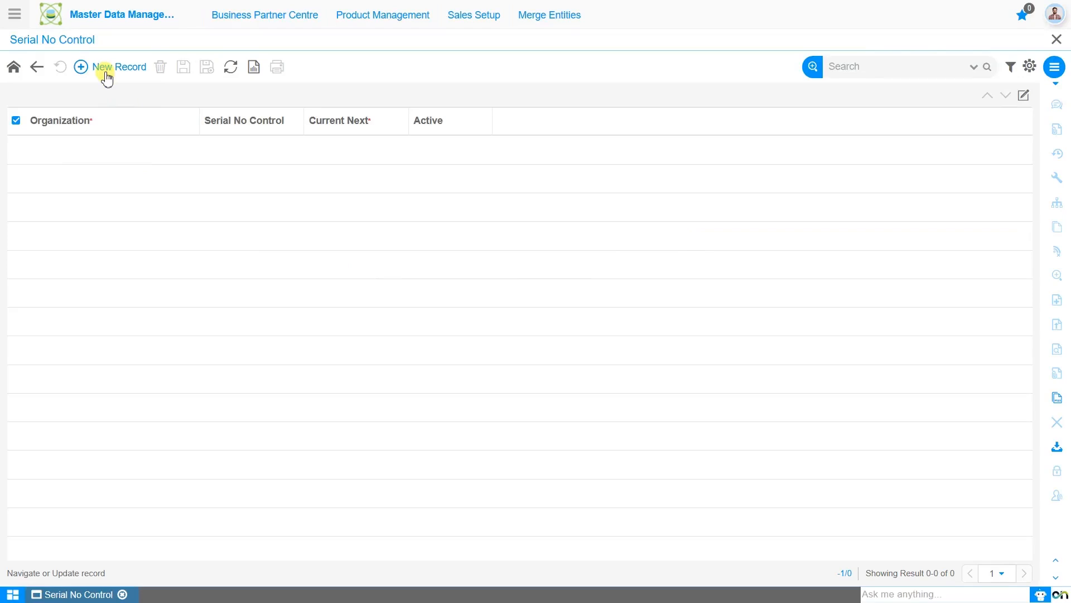
click(107, 78)
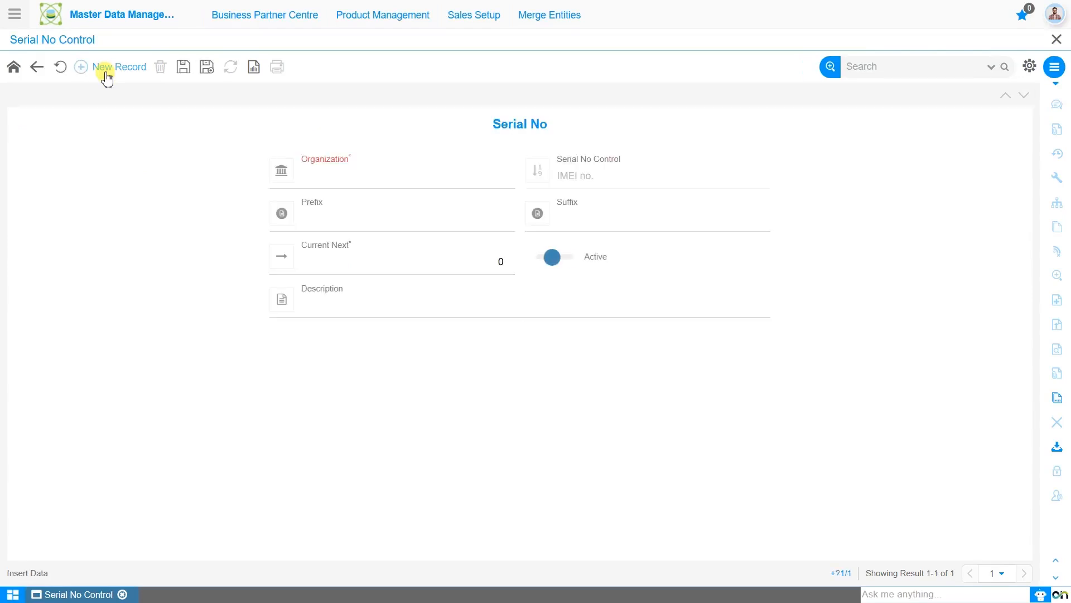
click(395, 178)
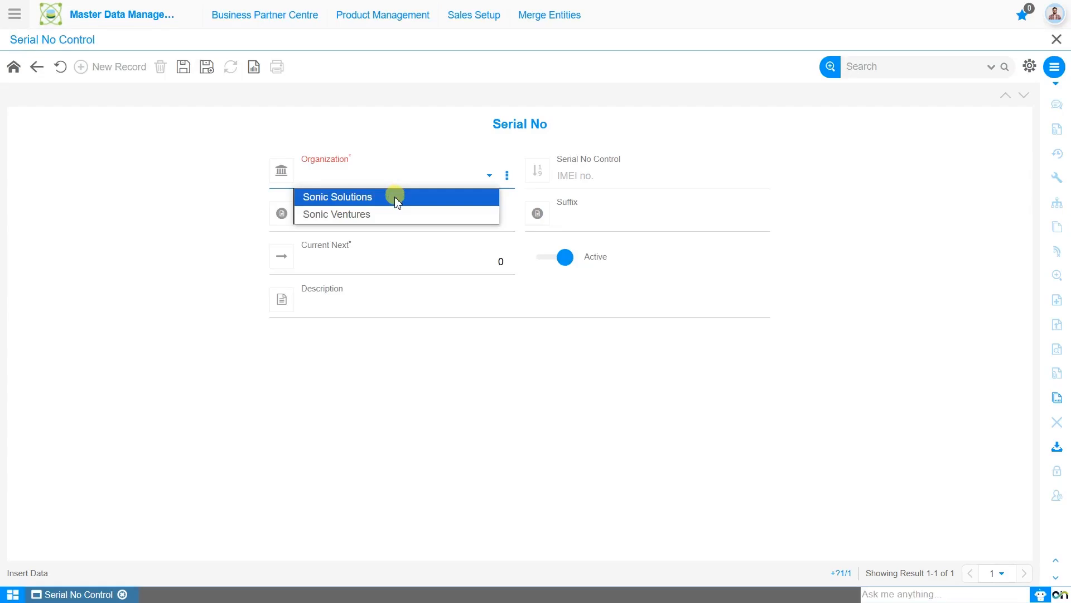
click(398, 202)
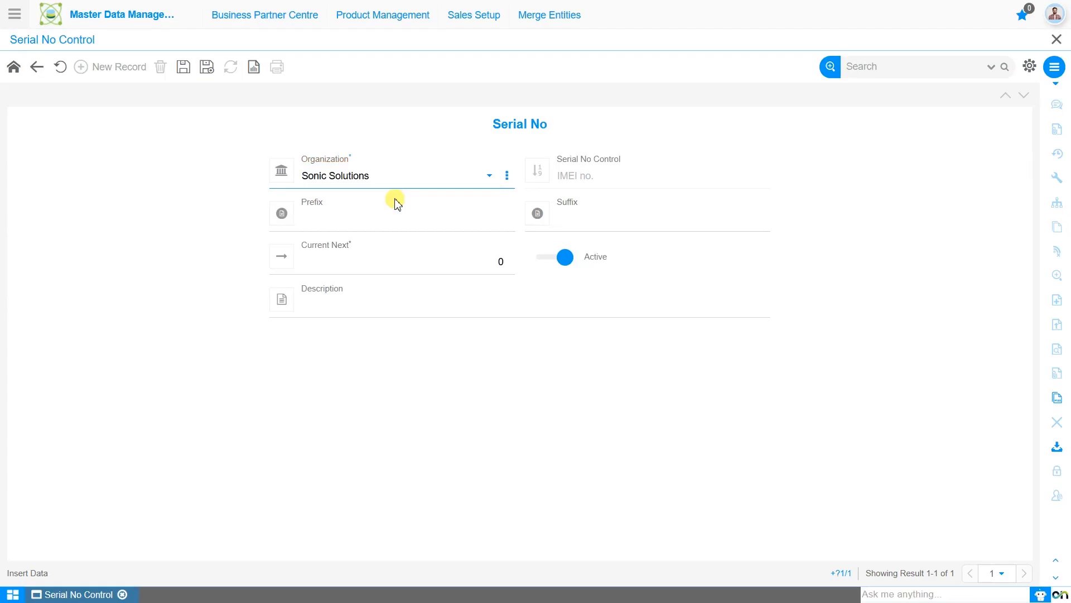
click(400, 219)
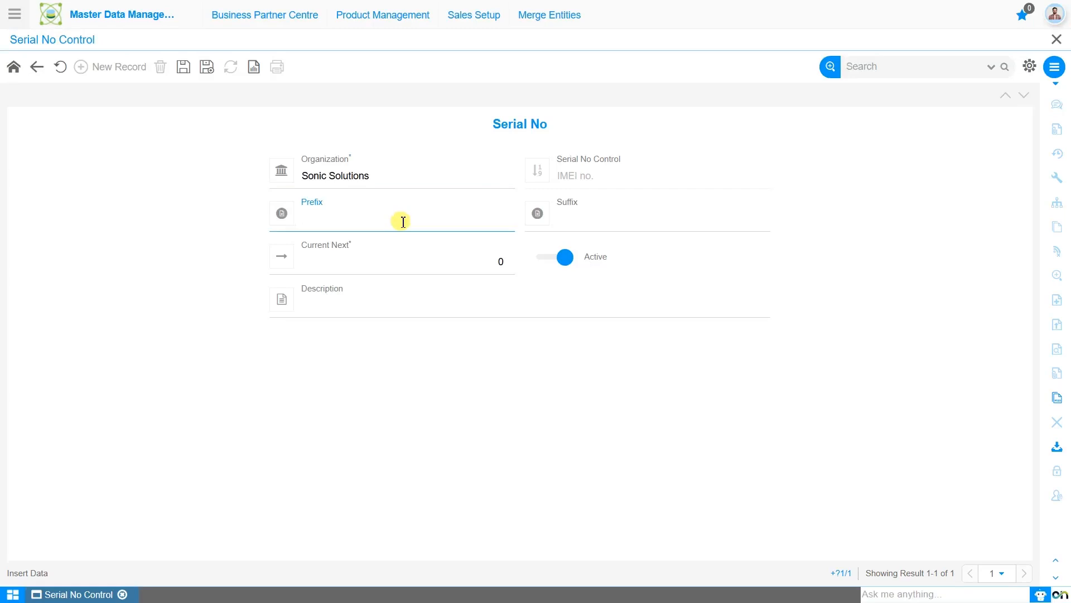
text(IM@2)
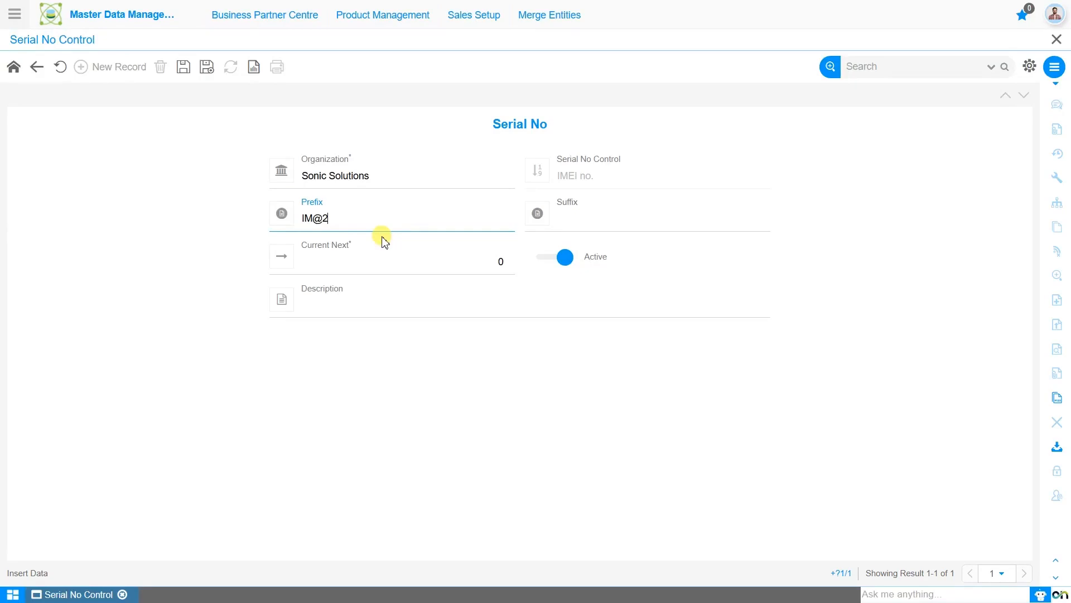
click(394, 265)
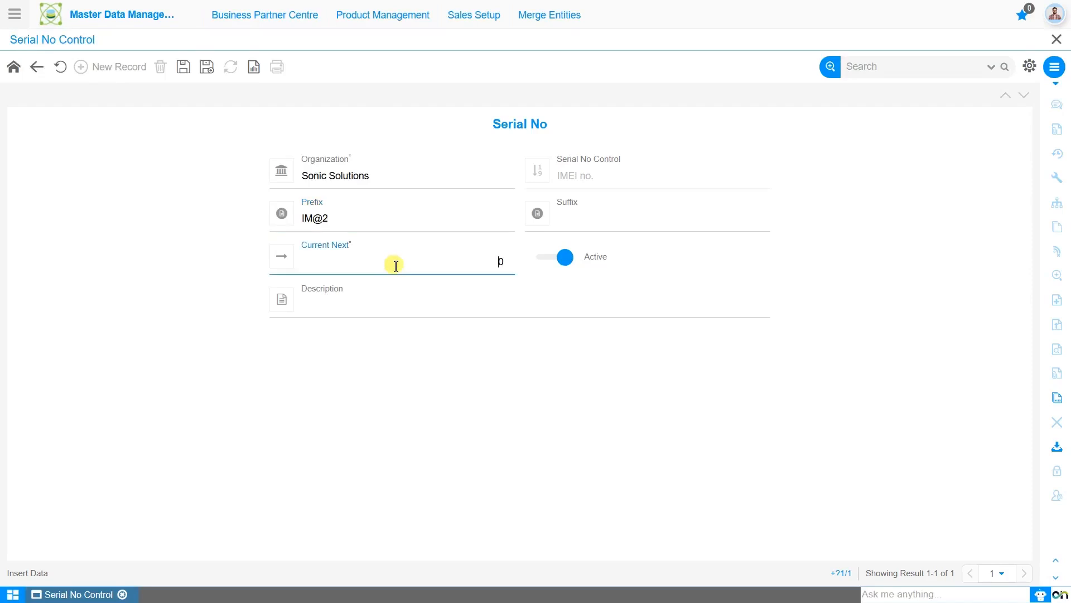
text(1500)
click(190, 71)
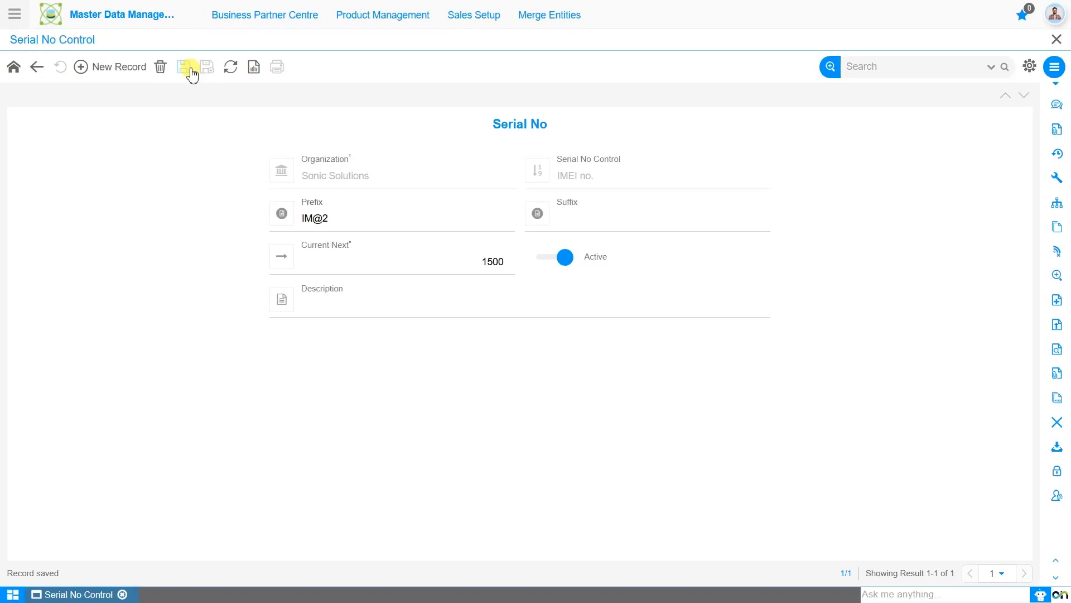
Step: Examine the Table/View choices and Sales Transaction option in a new Exclude record for IMEI no., and discard the record
click(17, 74)
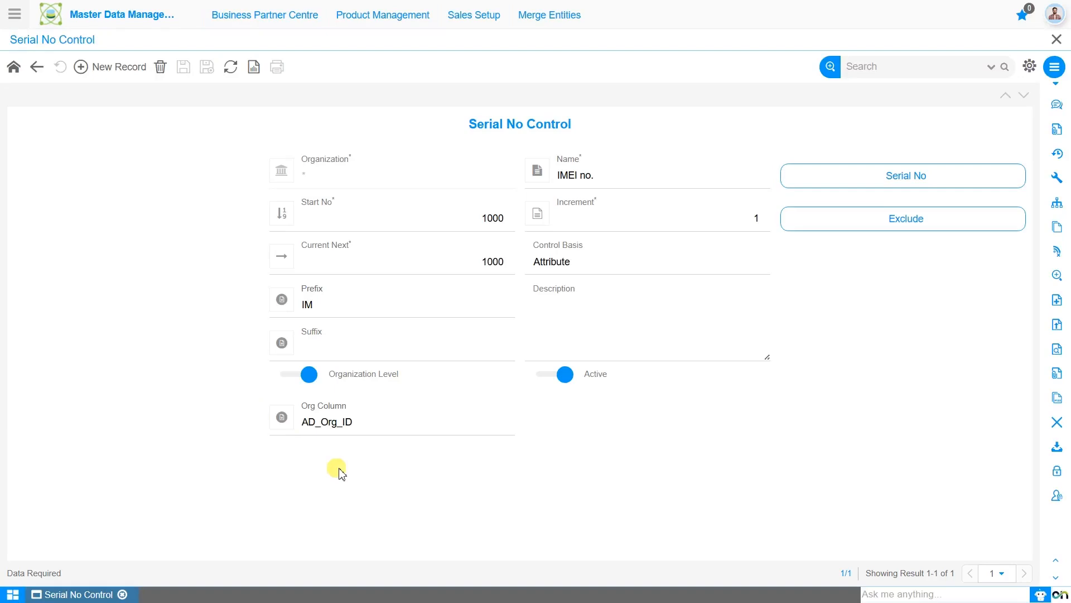
click(915, 228)
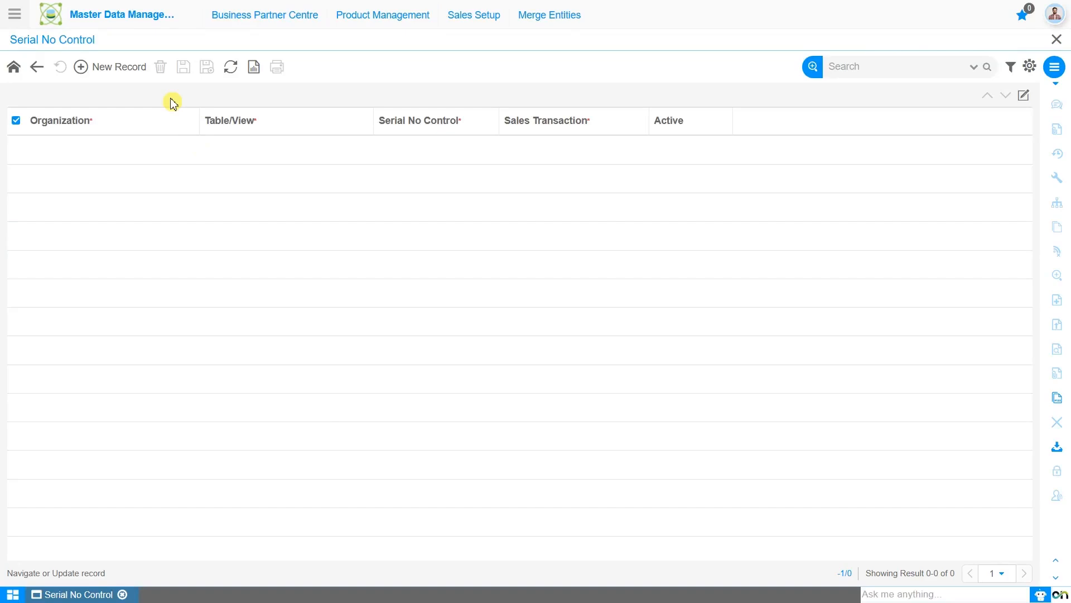
click(118, 75)
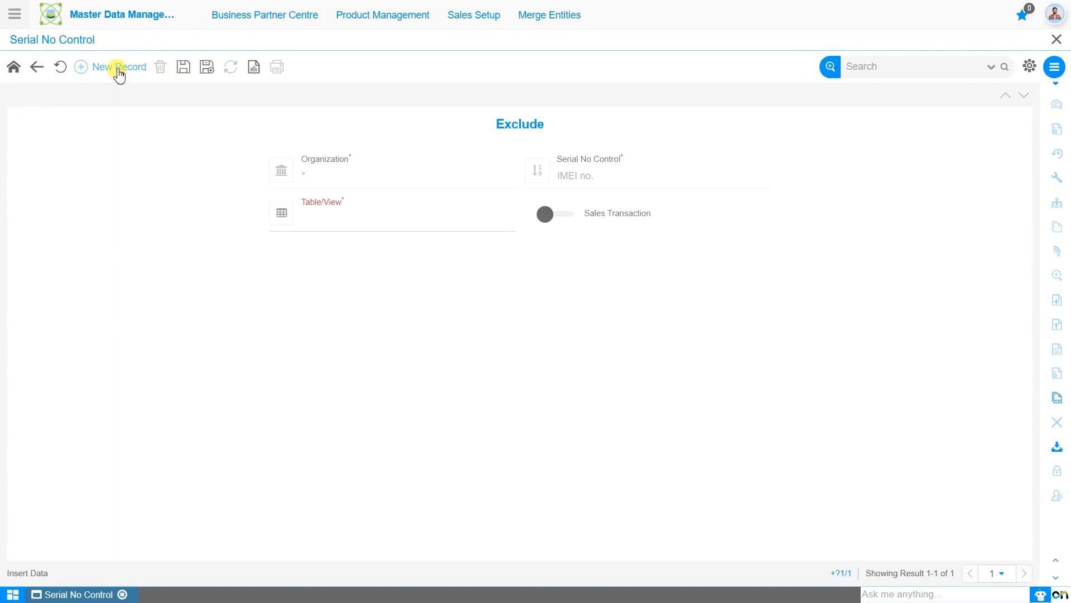
mouse_move(390, 227)
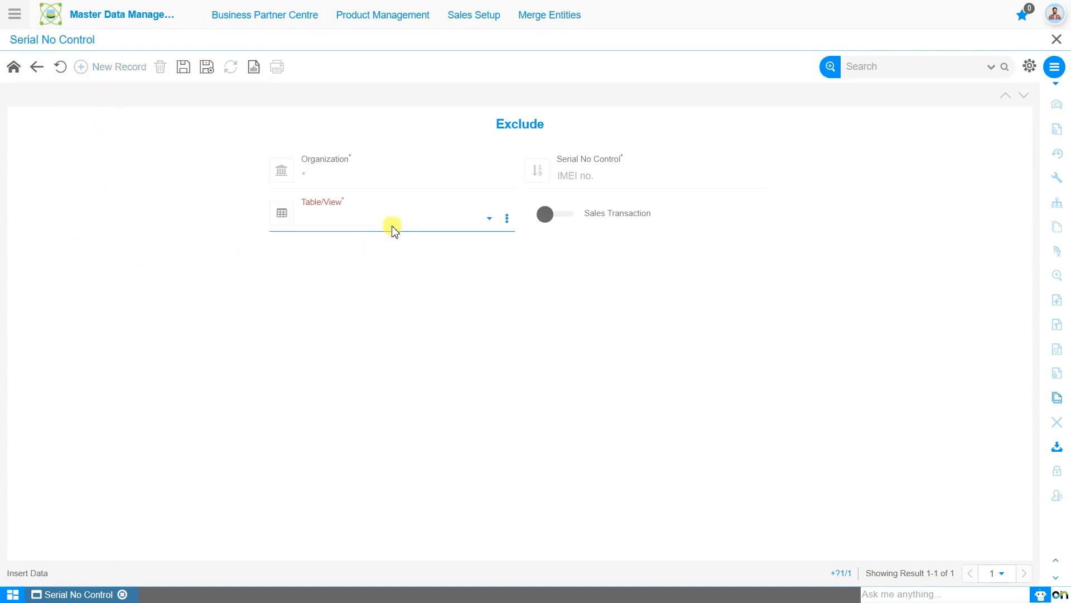
click(393, 230)
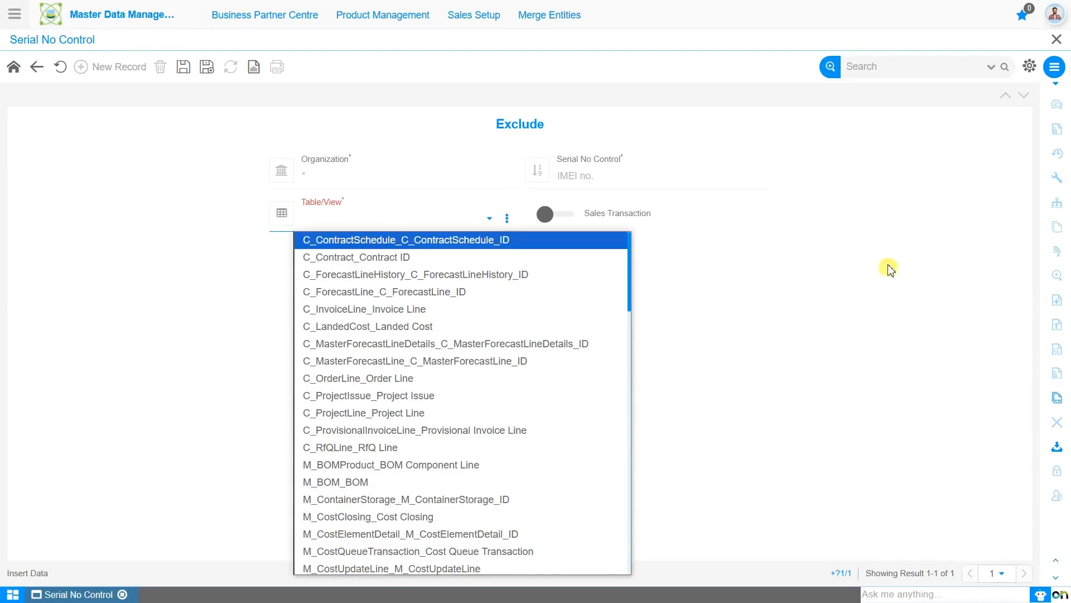
click(814, 222)
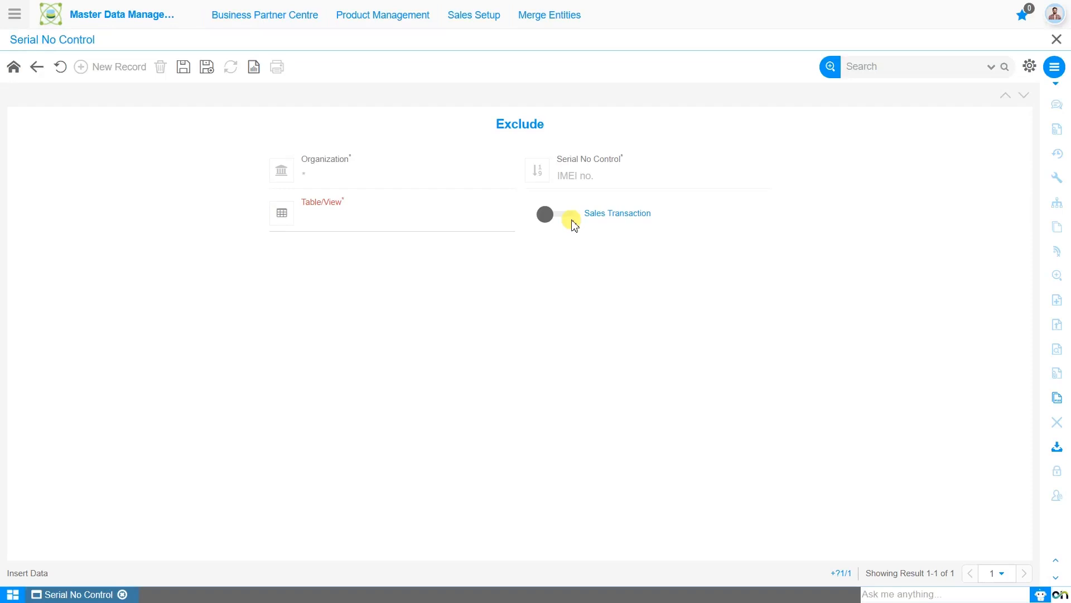
click(61, 67)
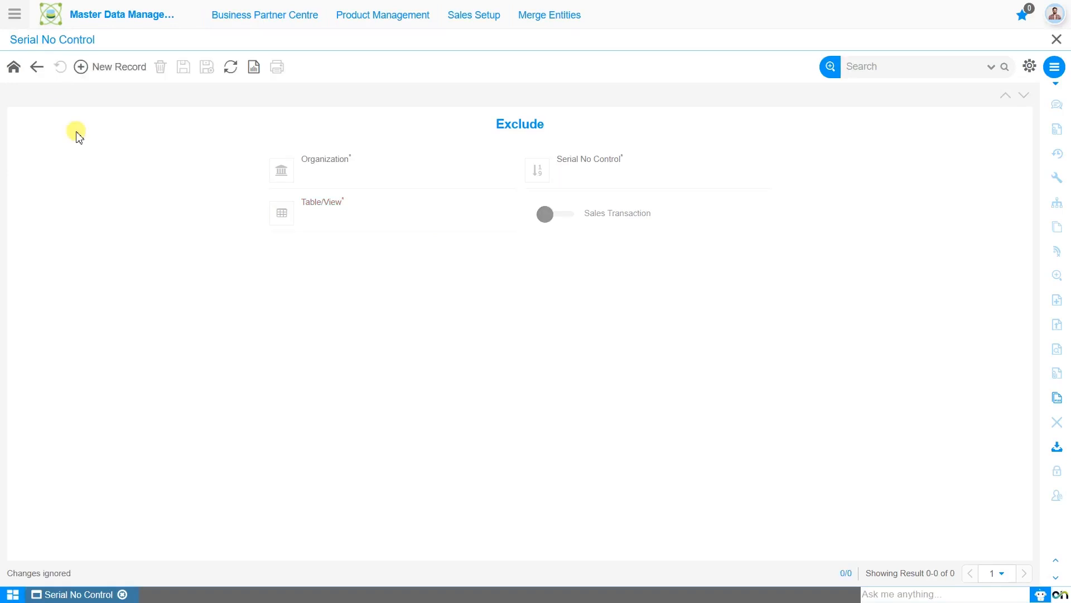
Step: Open the Lot Control window and start a new record with the organization set to *
click(374, 23)
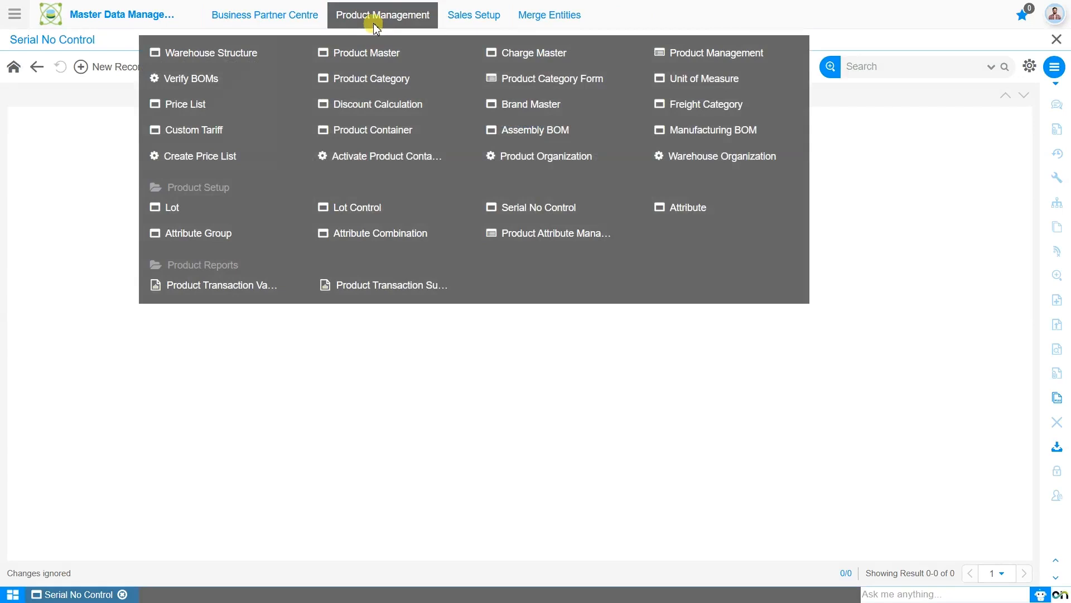
click(357, 209)
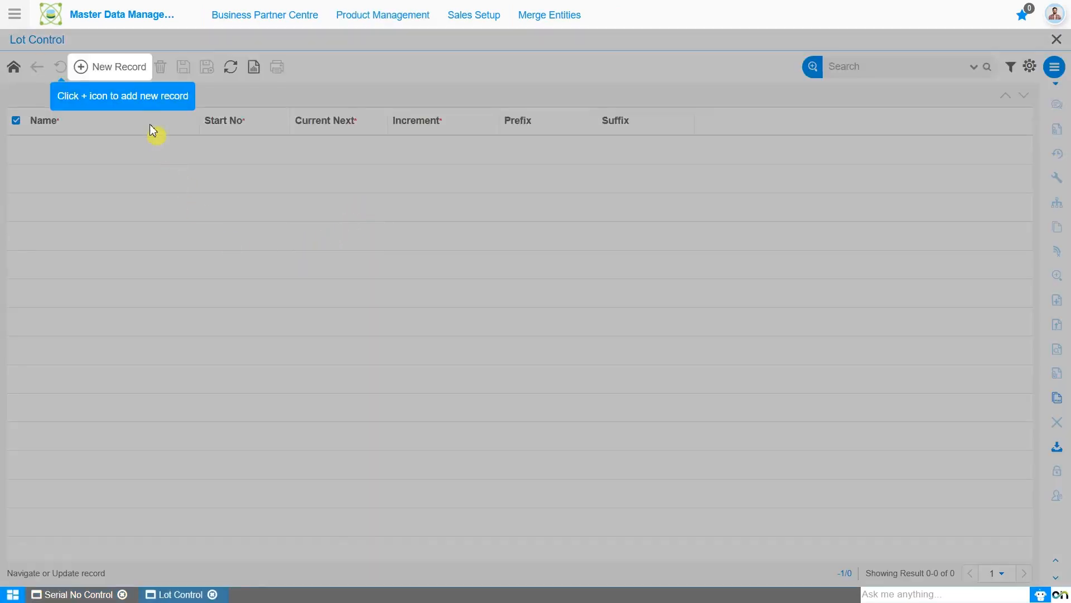
click(118, 79)
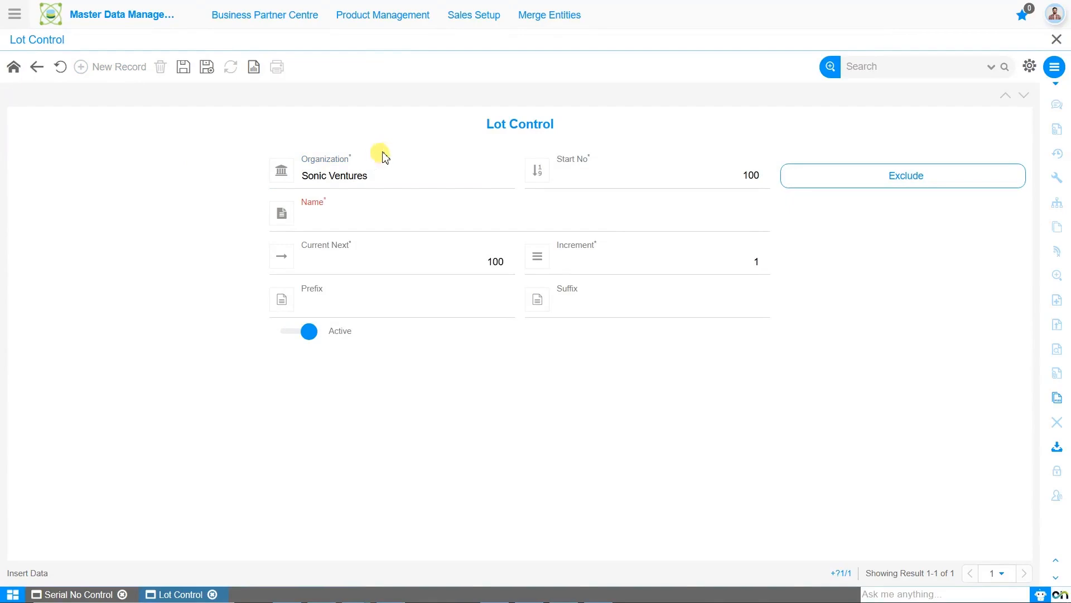
click(410, 184)
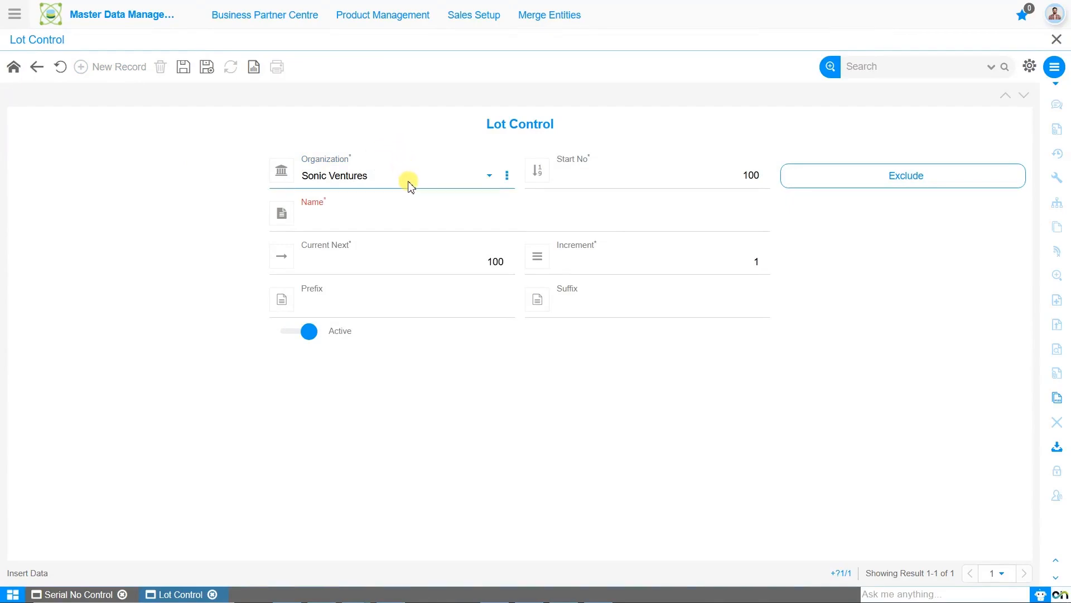
click(410, 184)
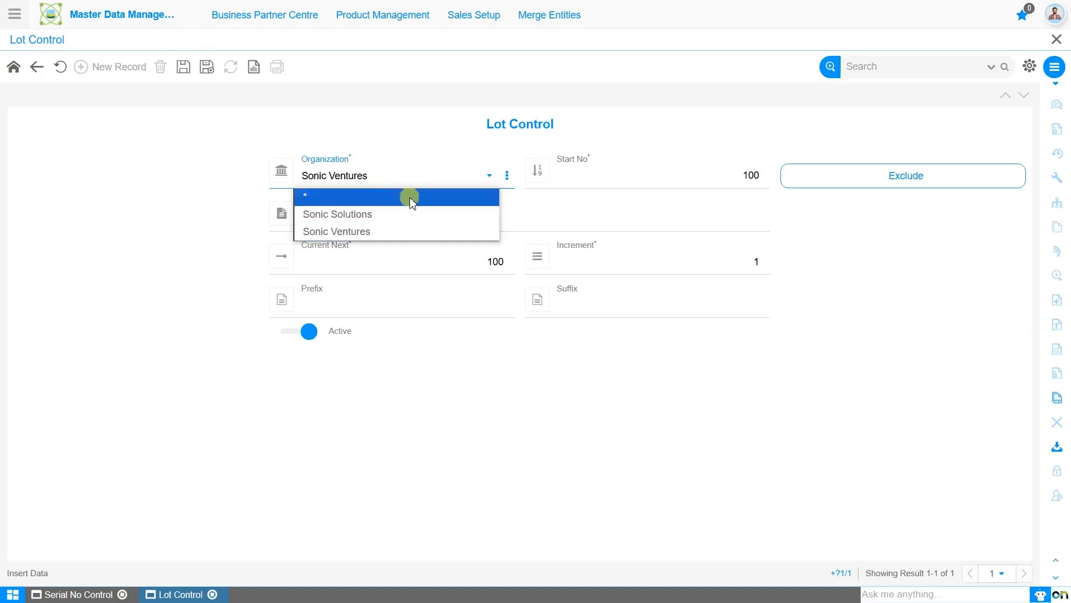
click(410, 198)
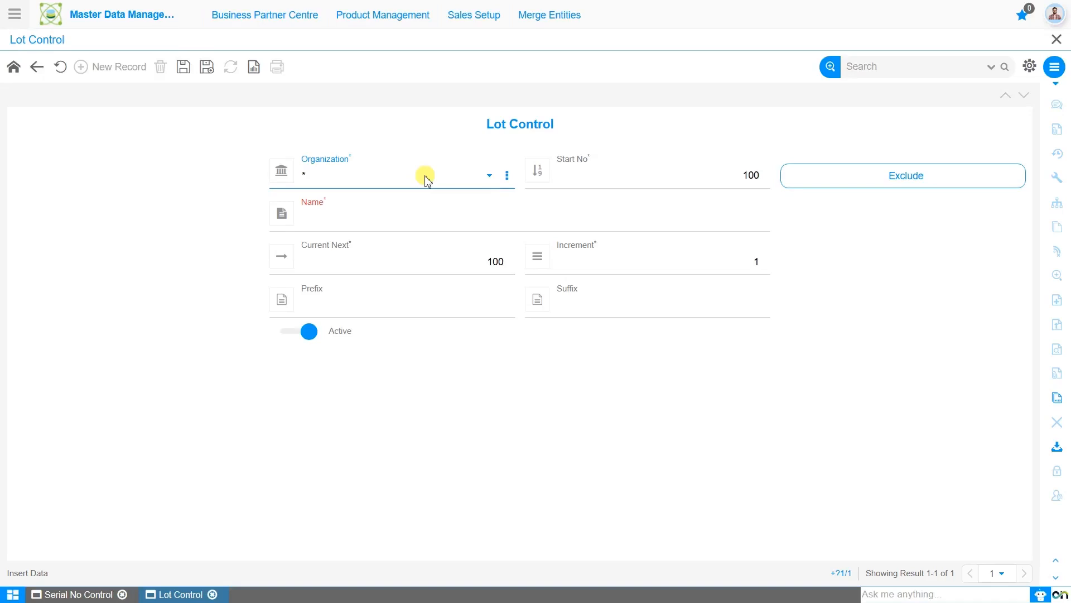
Step: Set the lot control's Start No to 20250600 and name it Mobile Case Lot
click(601, 180)
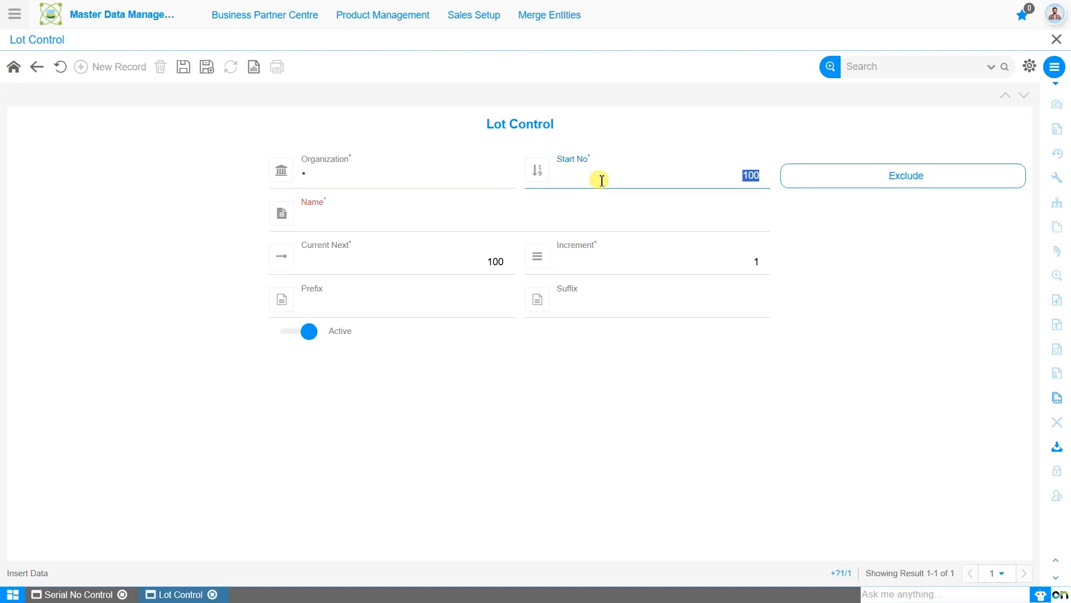
text(20250600)
click(444, 219)
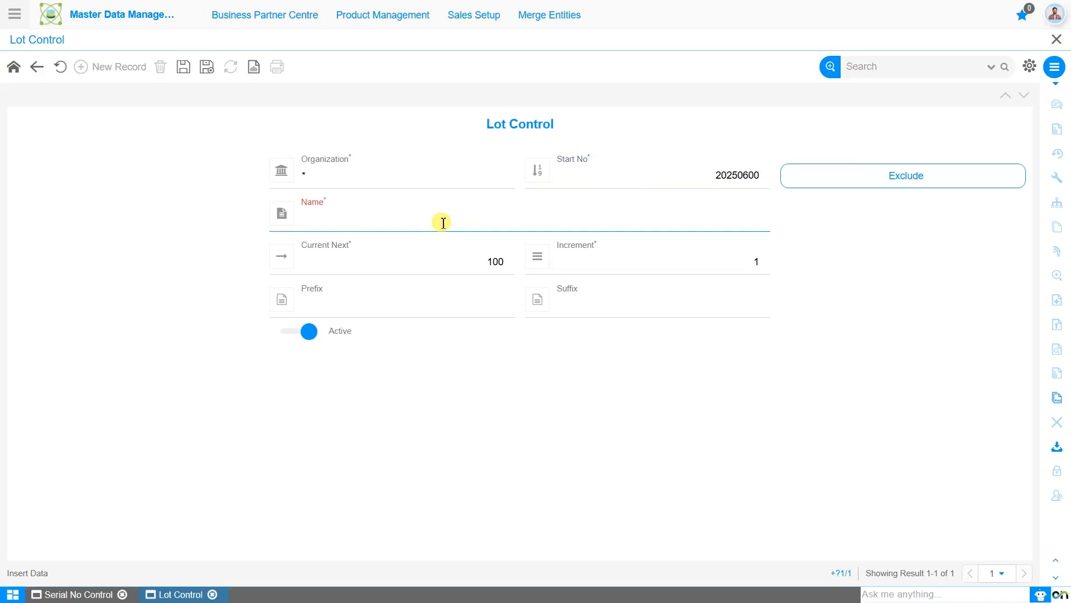
text(e Case Lot)
Step: Set Current Next of the Mobile Case Lot record to 20250601
click(445, 267)
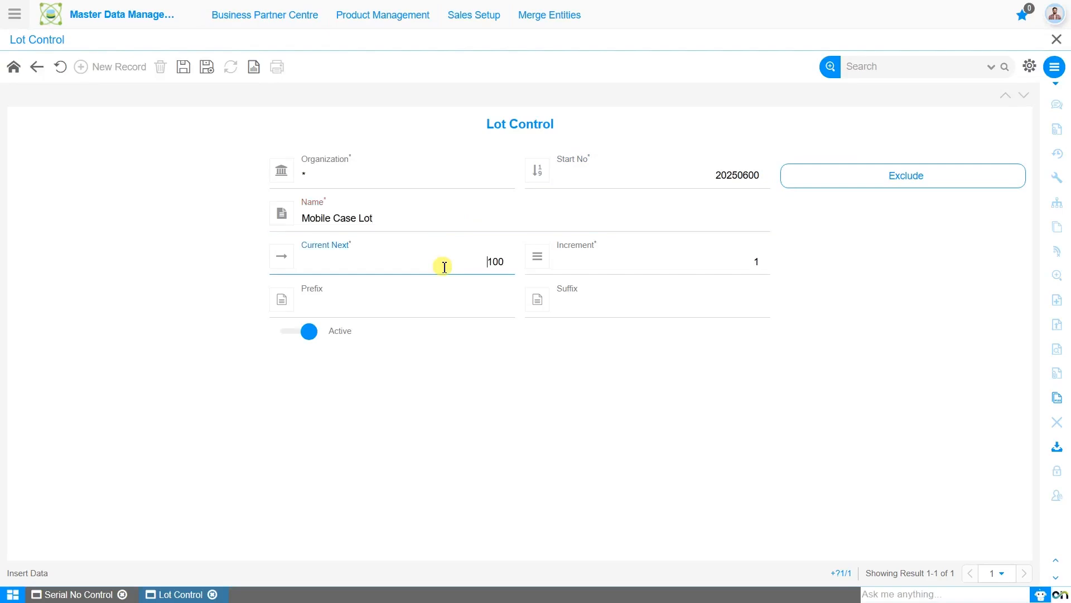
key(BackSpace)
key(BackSpace)
key(BackSpace)
text(20250601)
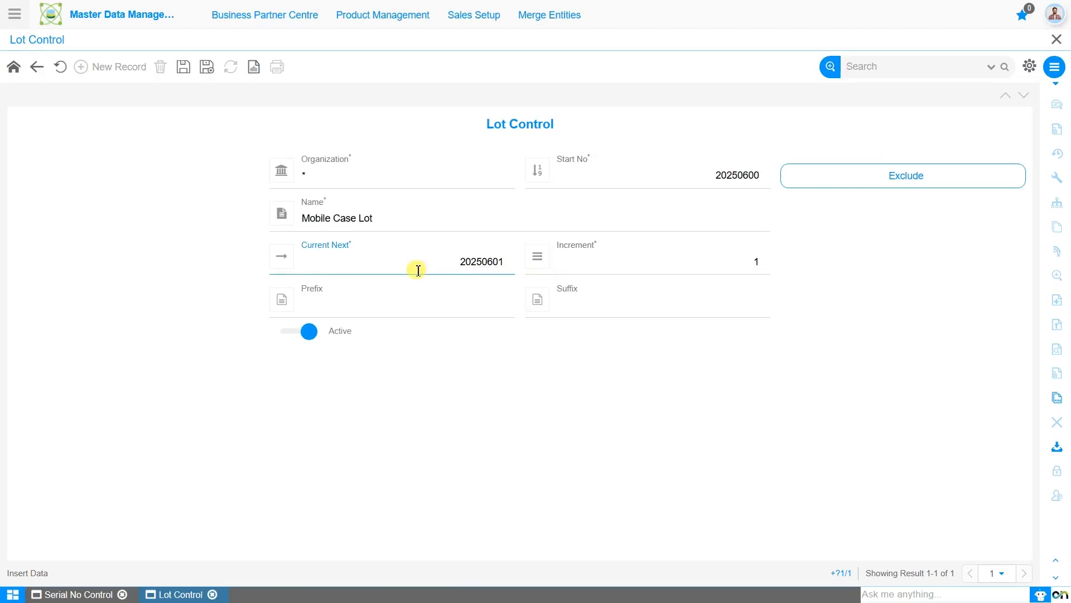
Step: Enter LOT as the prefix of the Mobile Case Lot record and save it
click(573, 260)
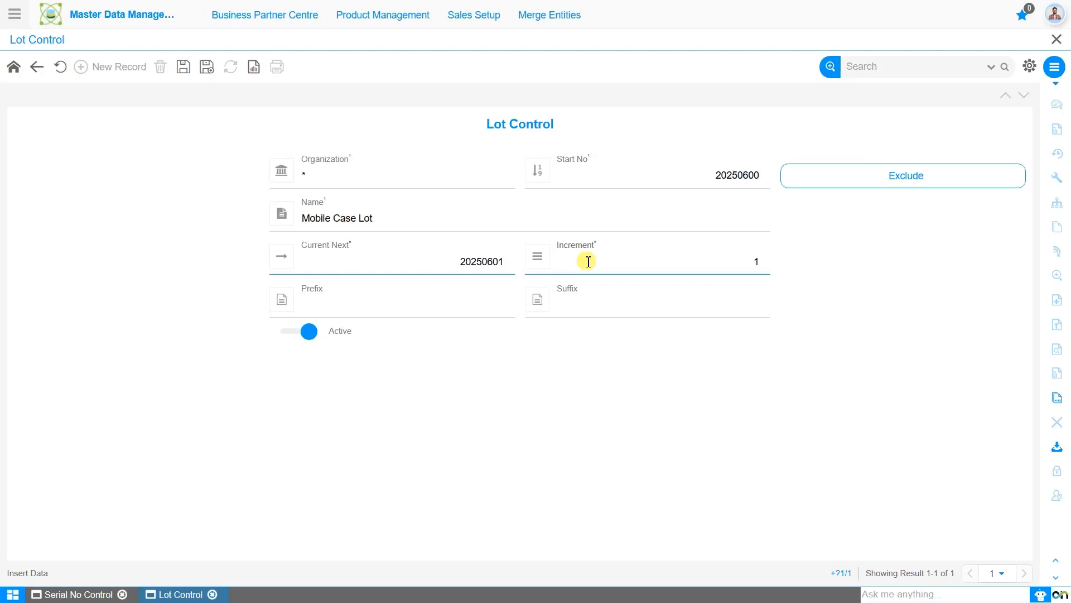
click(444, 306)
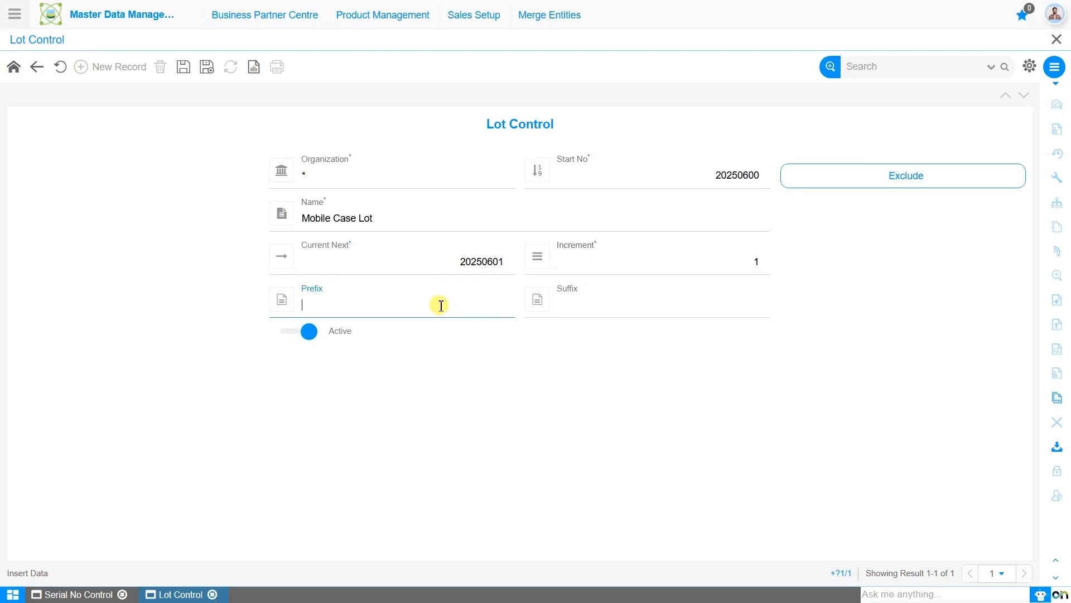
text(LOT)
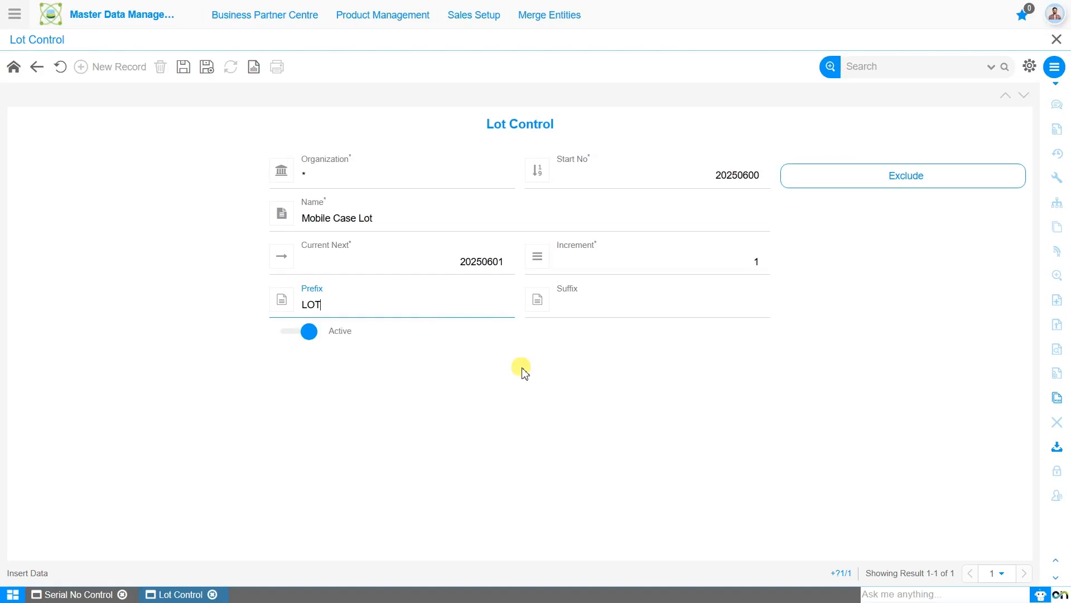
click(184, 68)
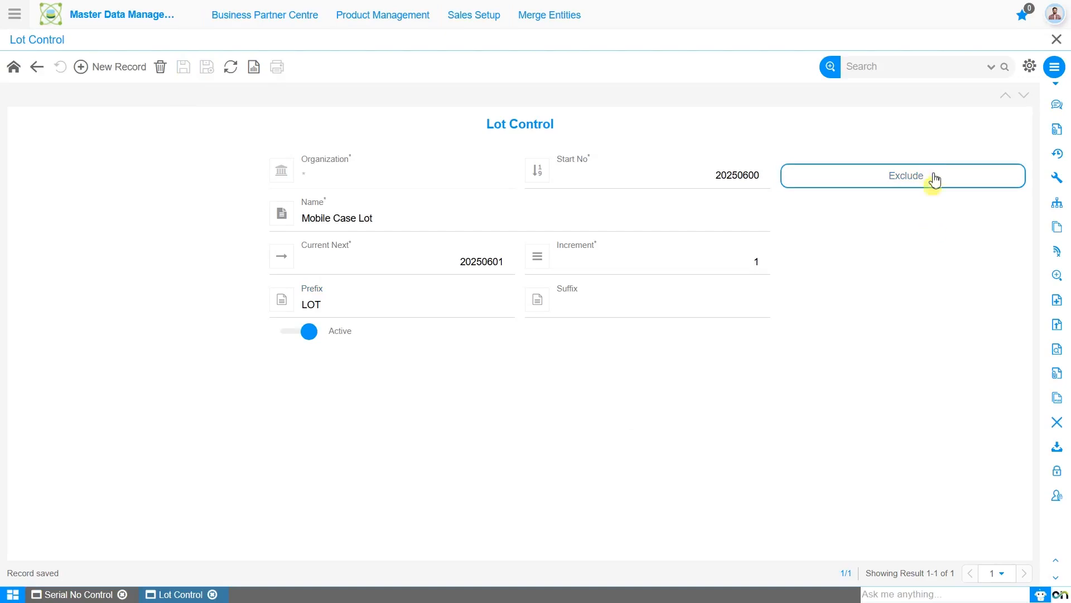
Step: Try an Exclude record for Mobile Case Lot with table C_InvoiceLine_Invoice Line, discard it and return to the lot control record
click(907, 183)
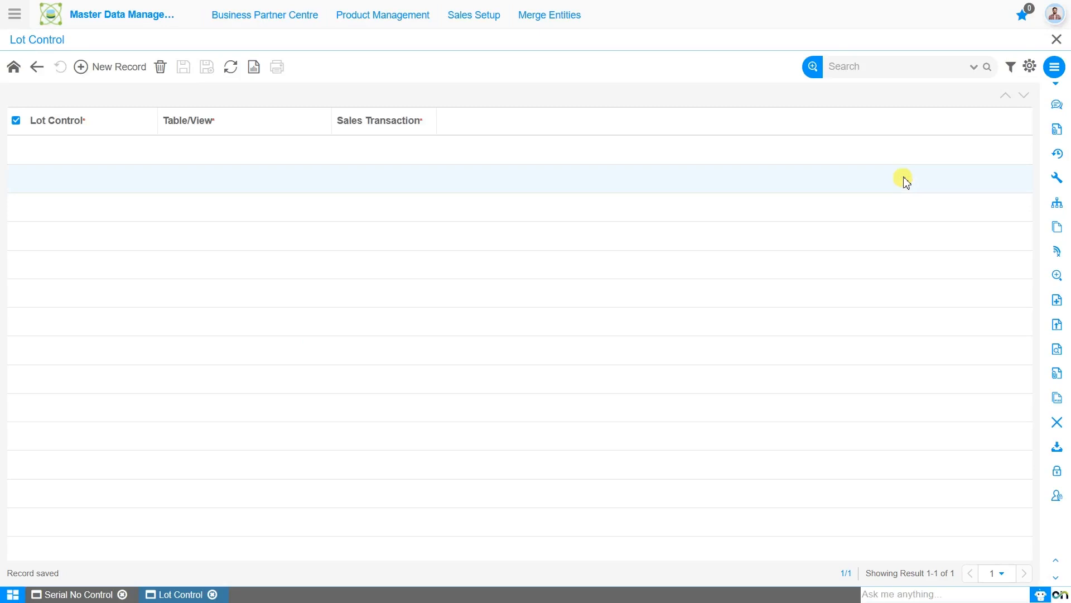
click(115, 69)
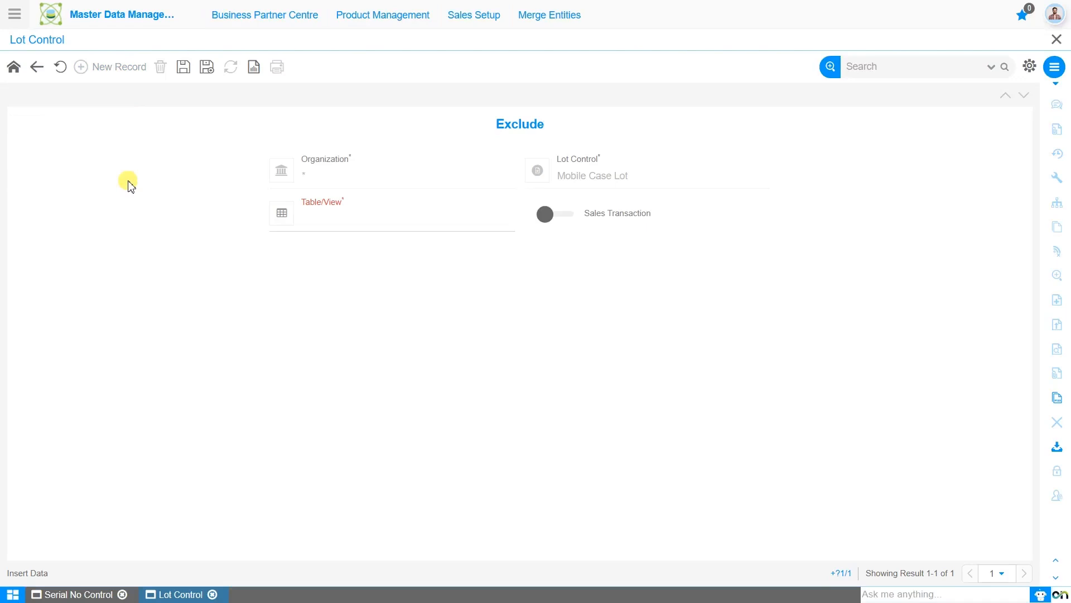
click(373, 227)
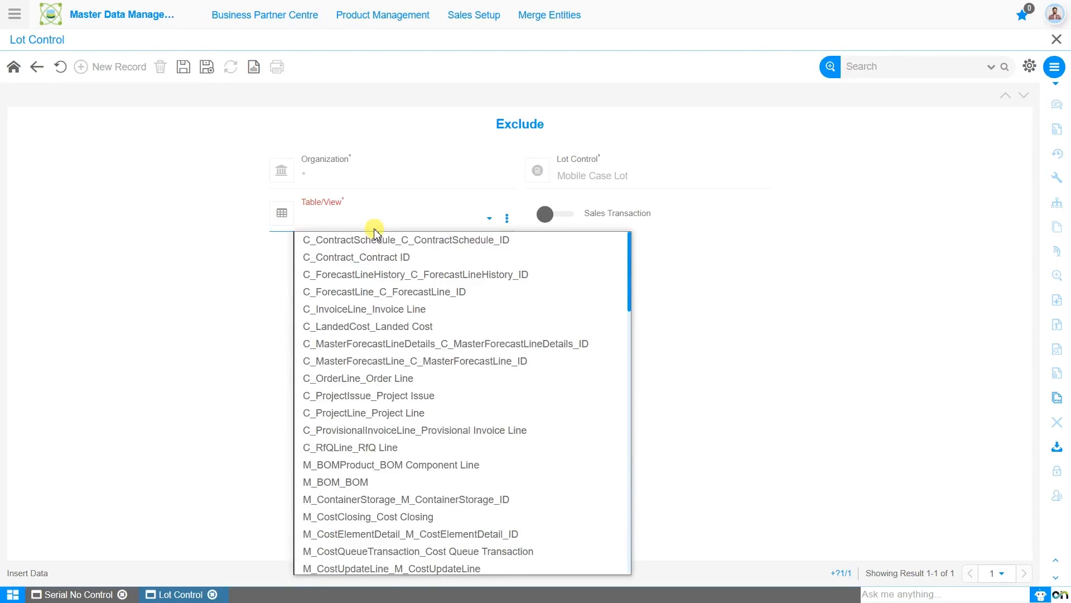
key(c)
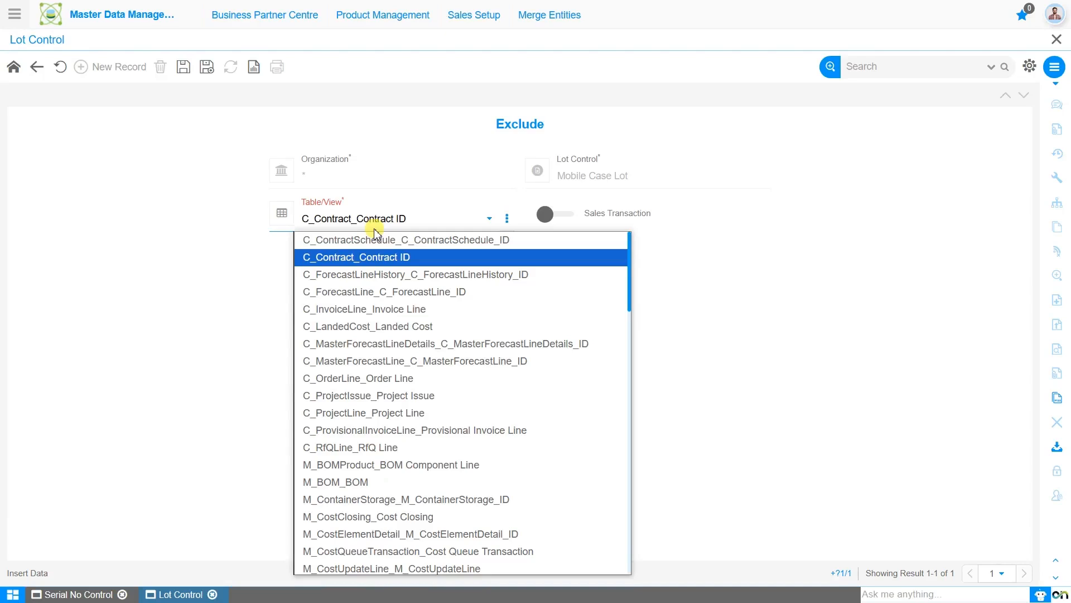
key(Down)
key(Down)
key(Down)
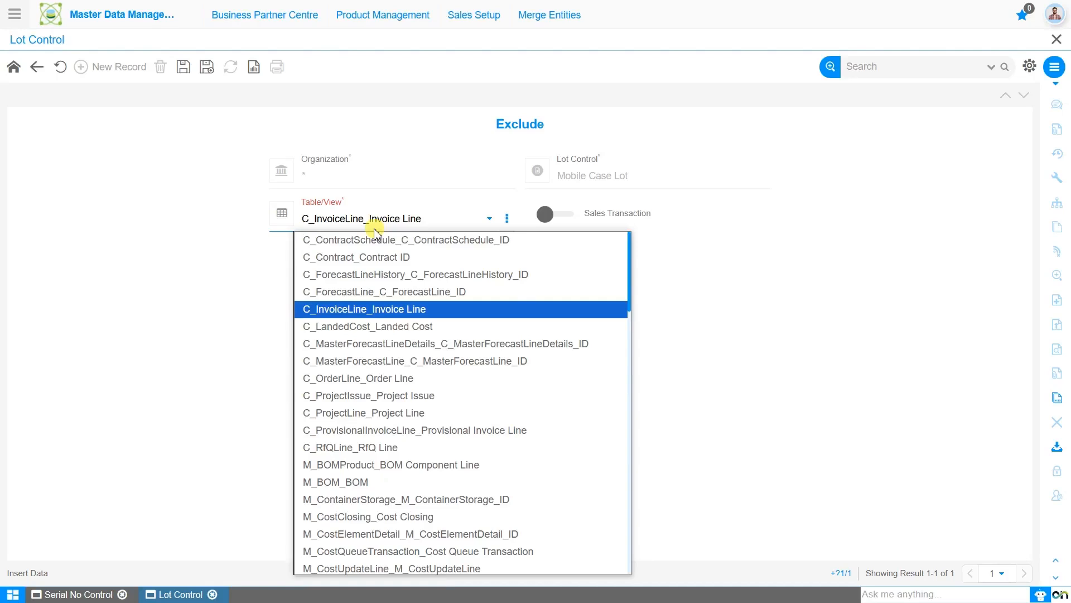
key(Return)
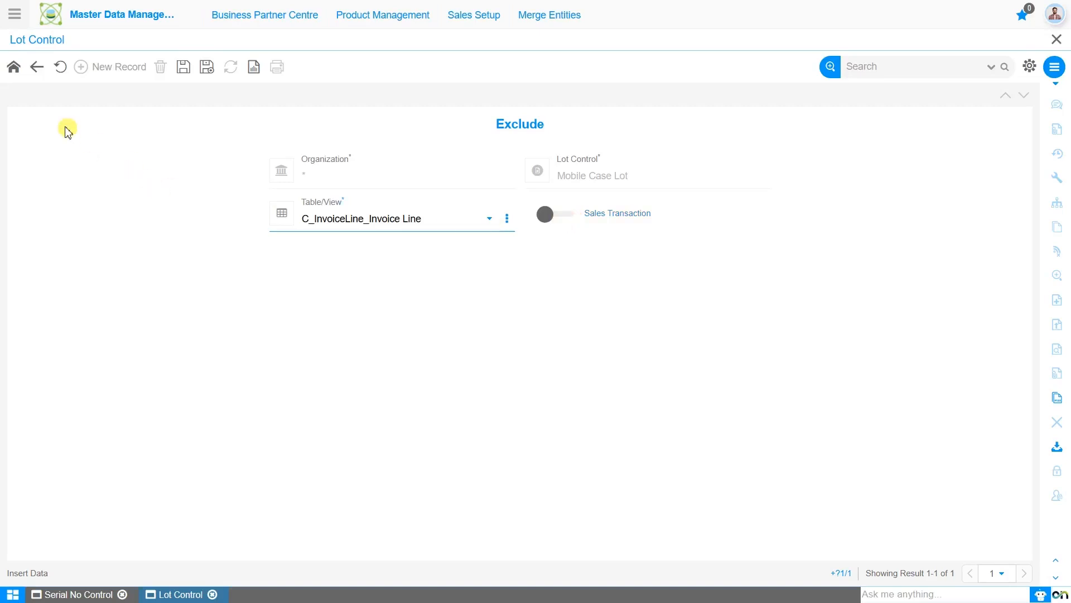
click(60, 67)
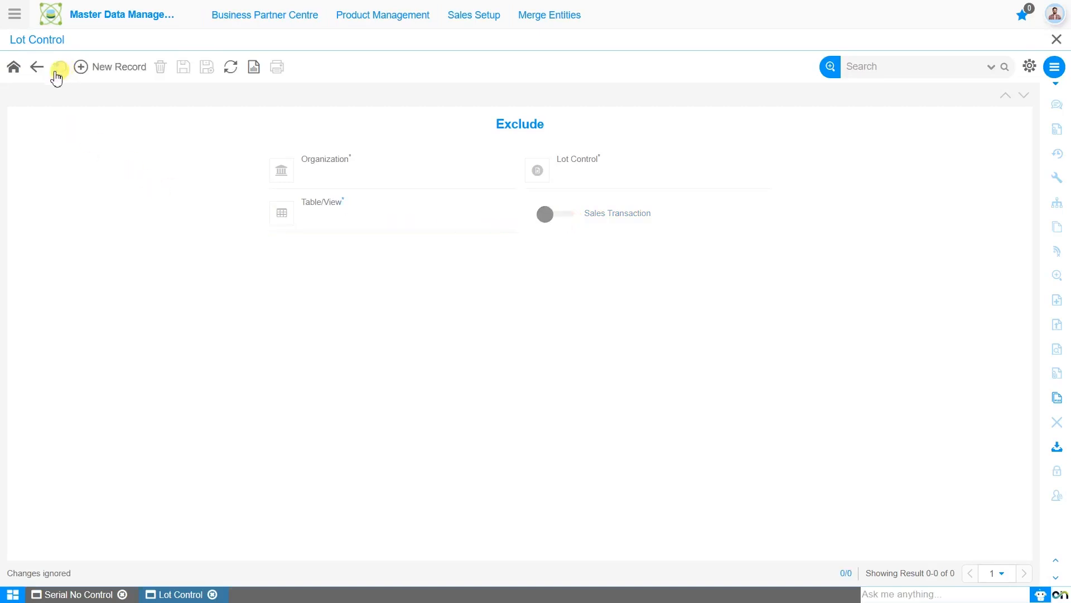
click(15, 71)
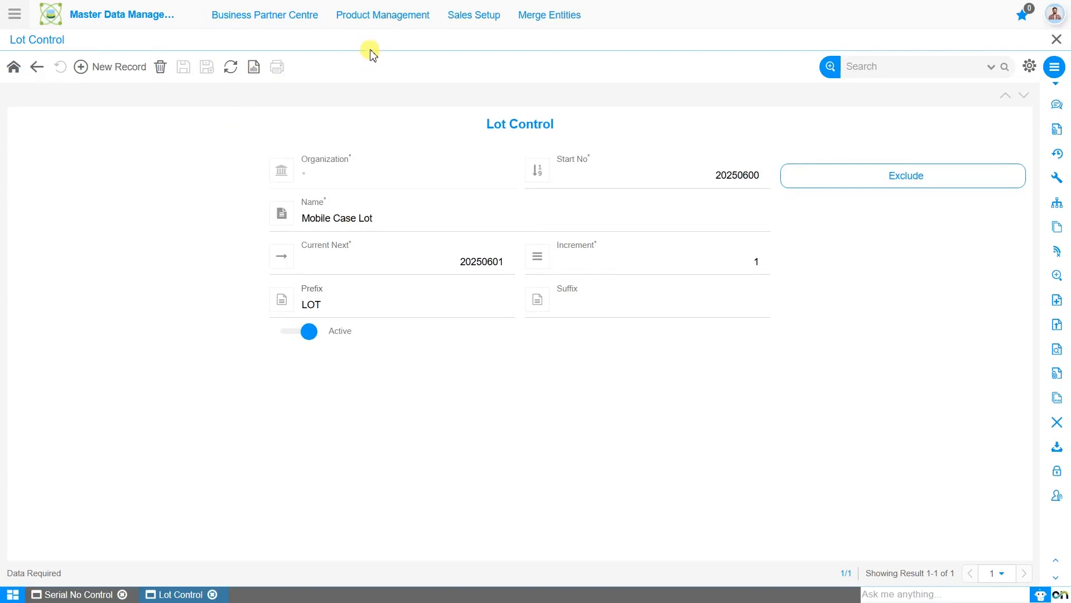
Step: Open the Attribute window and start a new attribute record in single-record form view
click(378, 15)
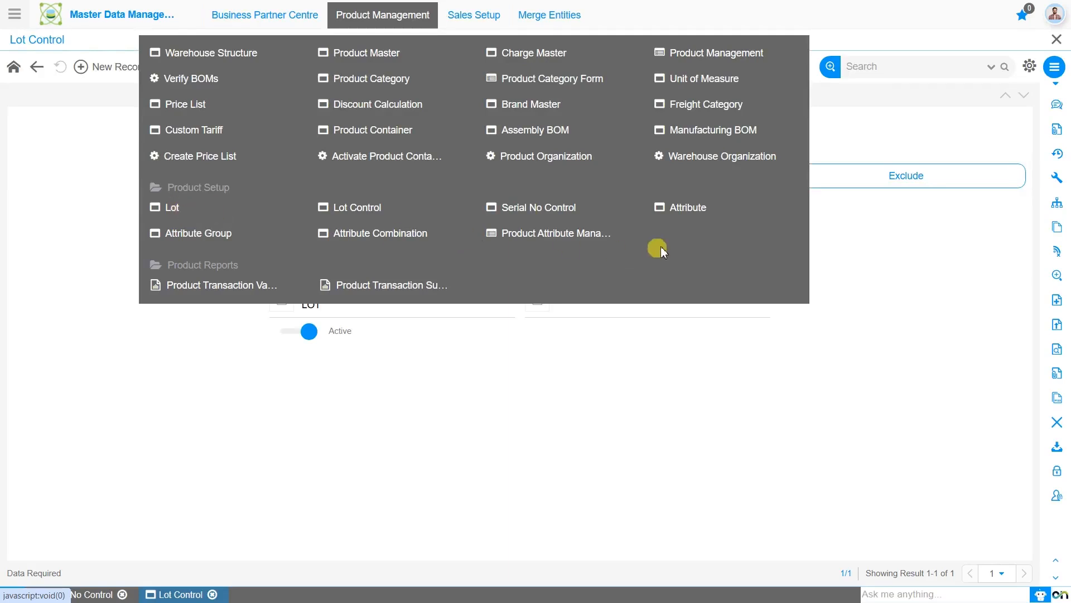
click(689, 208)
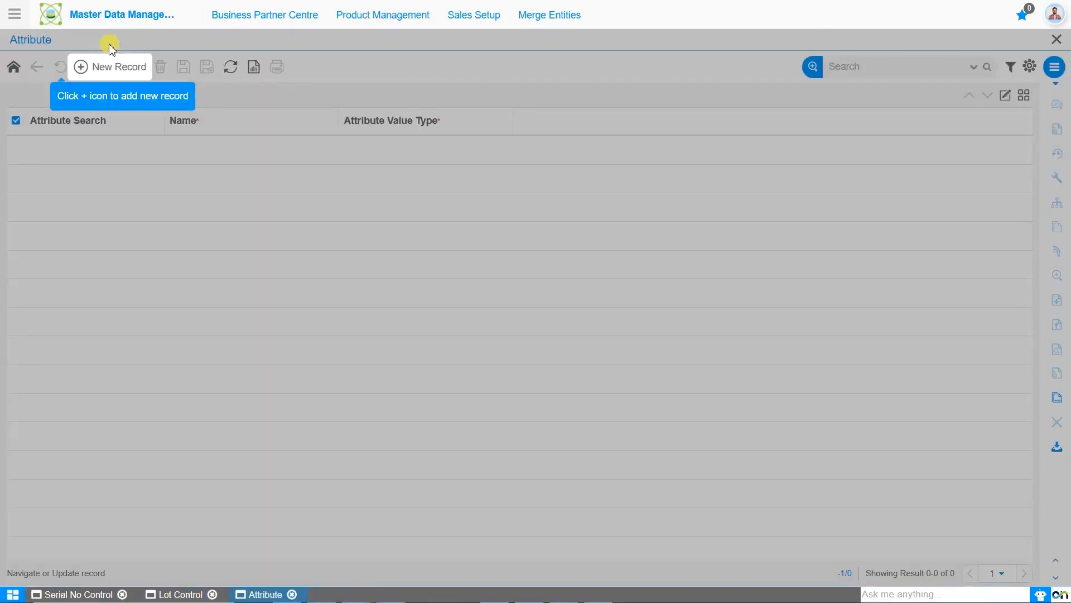
click(128, 68)
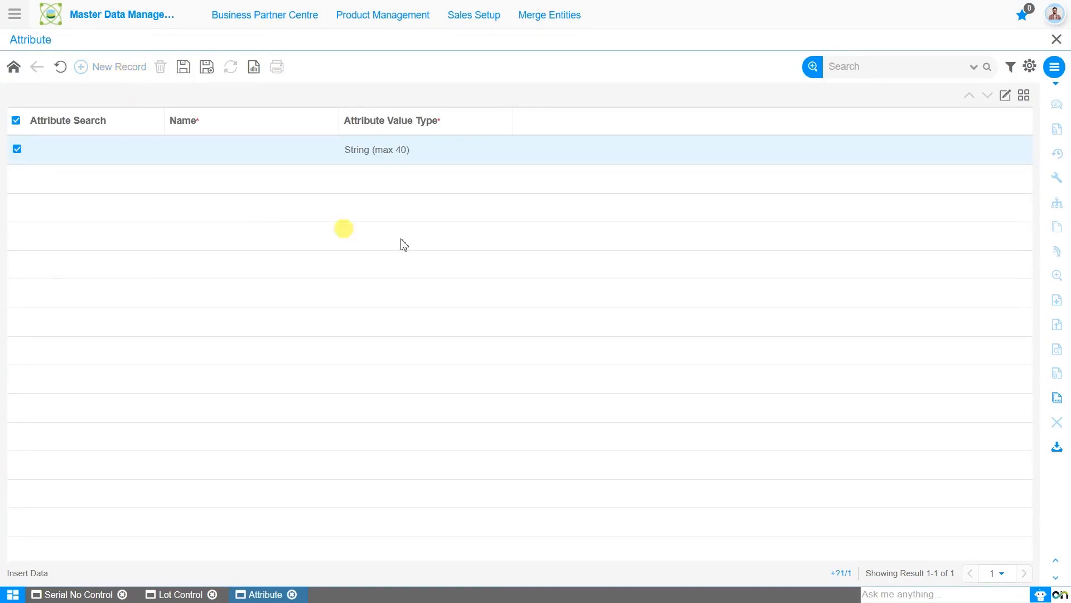
click(1006, 96)
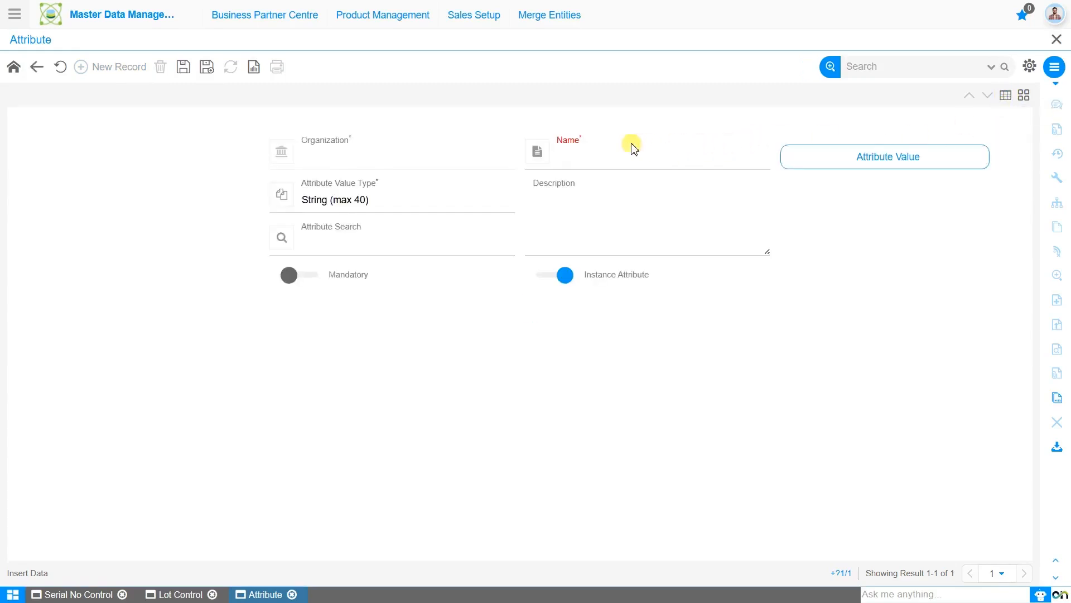
Step: Name the new attribute Color, set its Attribute Value Type to List and save the record
click(629, 165)
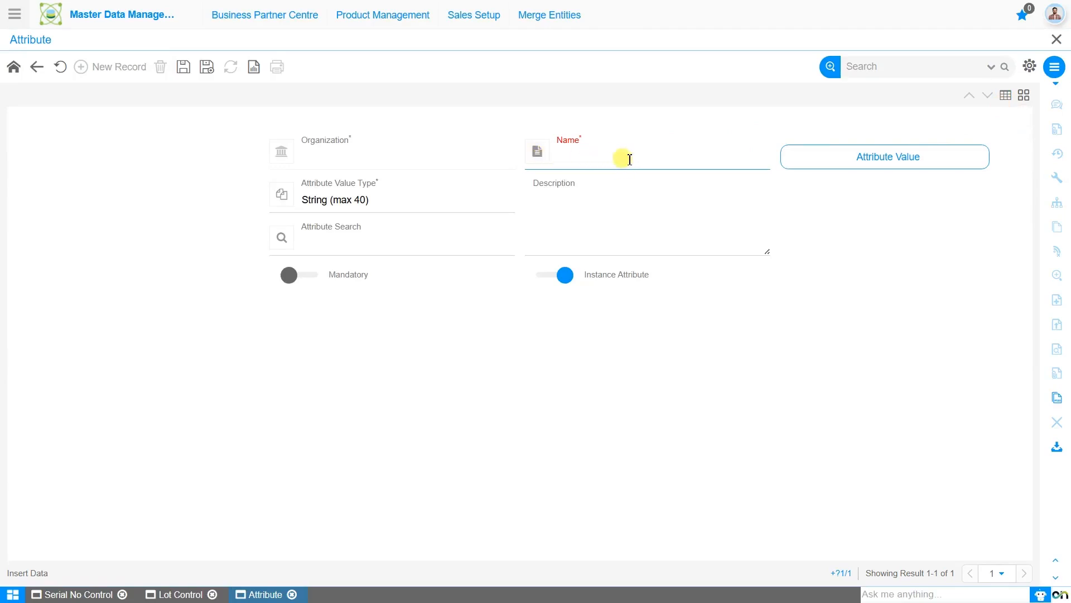
text(Color)
click(467, 211)
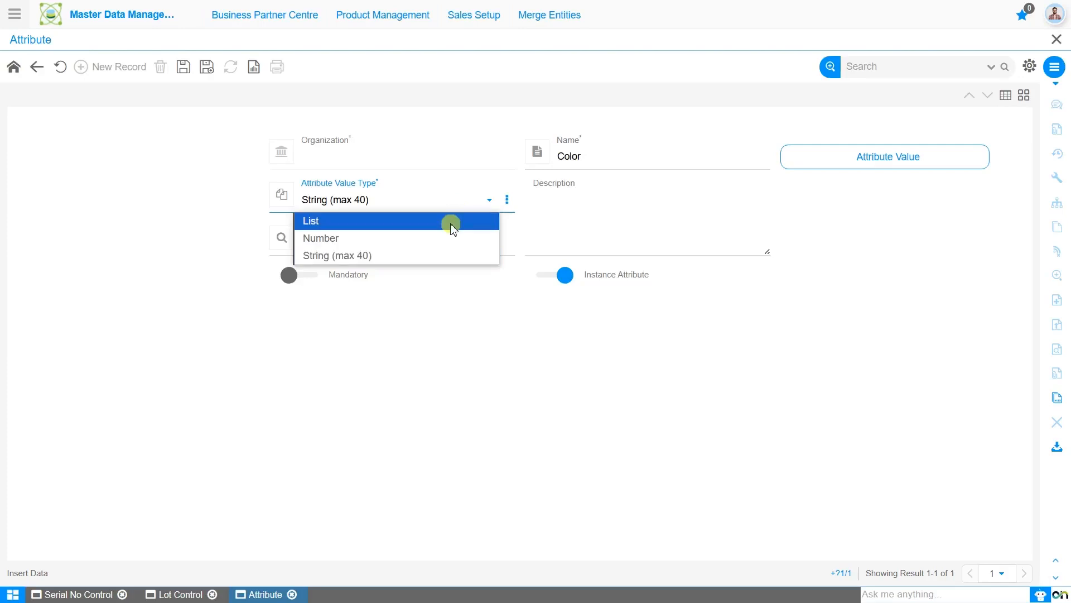
click(451, 221)
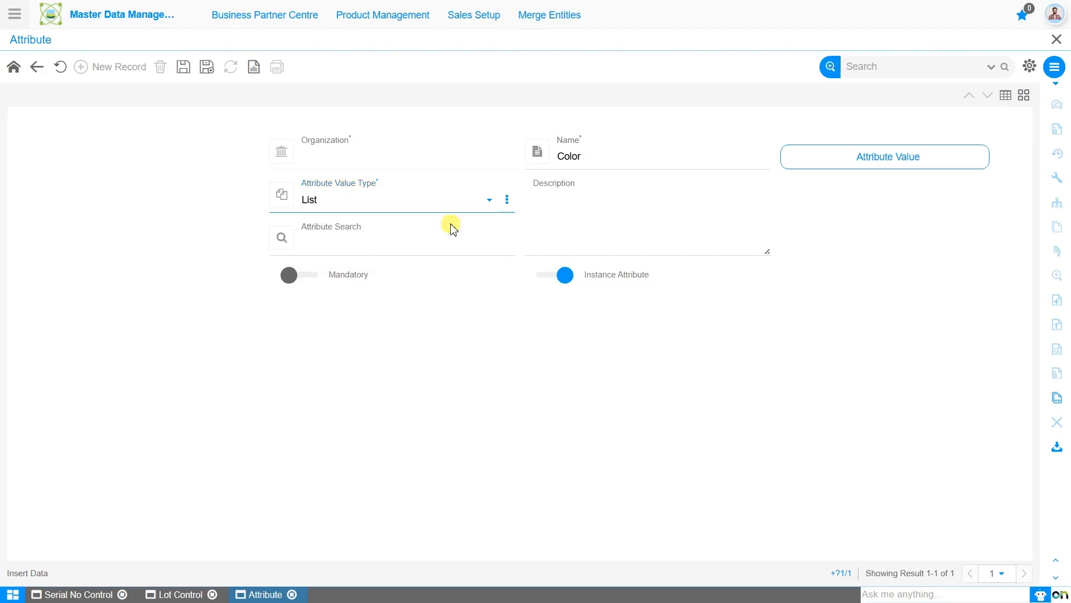
click(184, 67)
Step: Add an attribute value named Blue to the Color attribute in single-record form view and save it
click(904, 165)
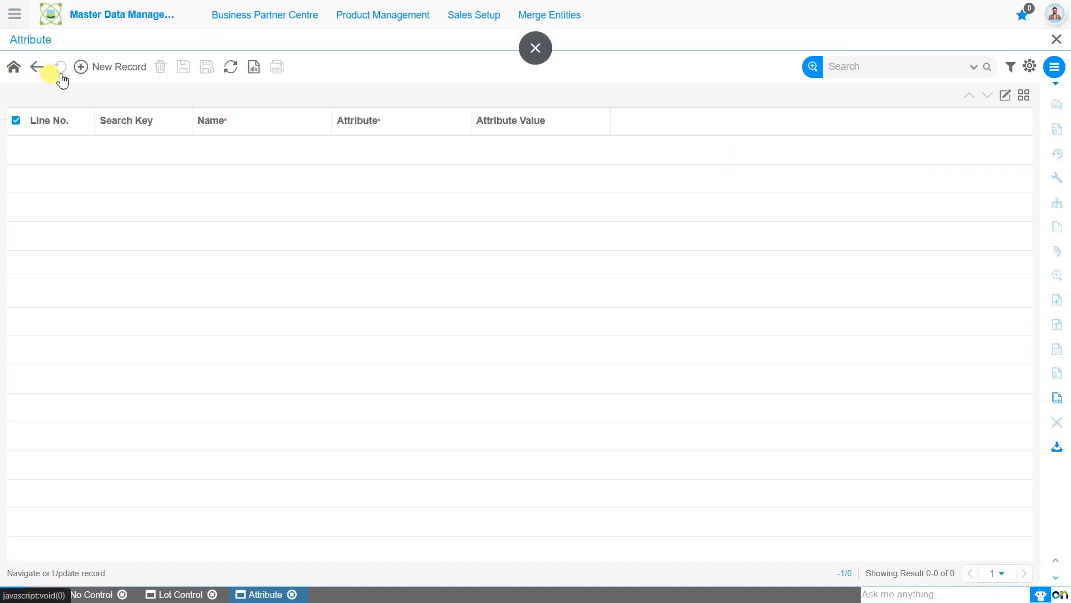
click(109, 77)
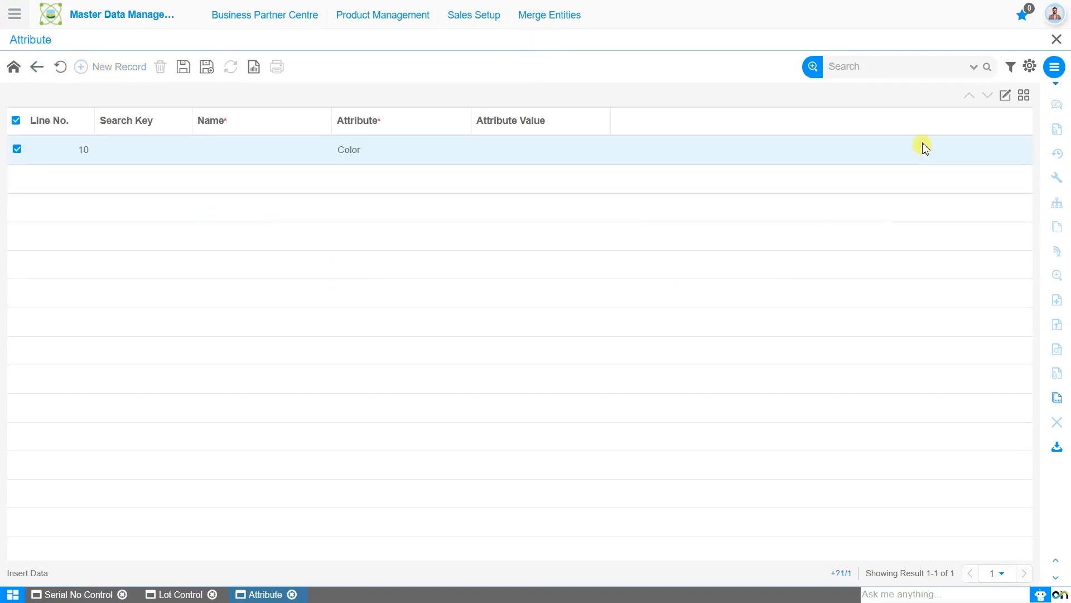
click(1005, 97)
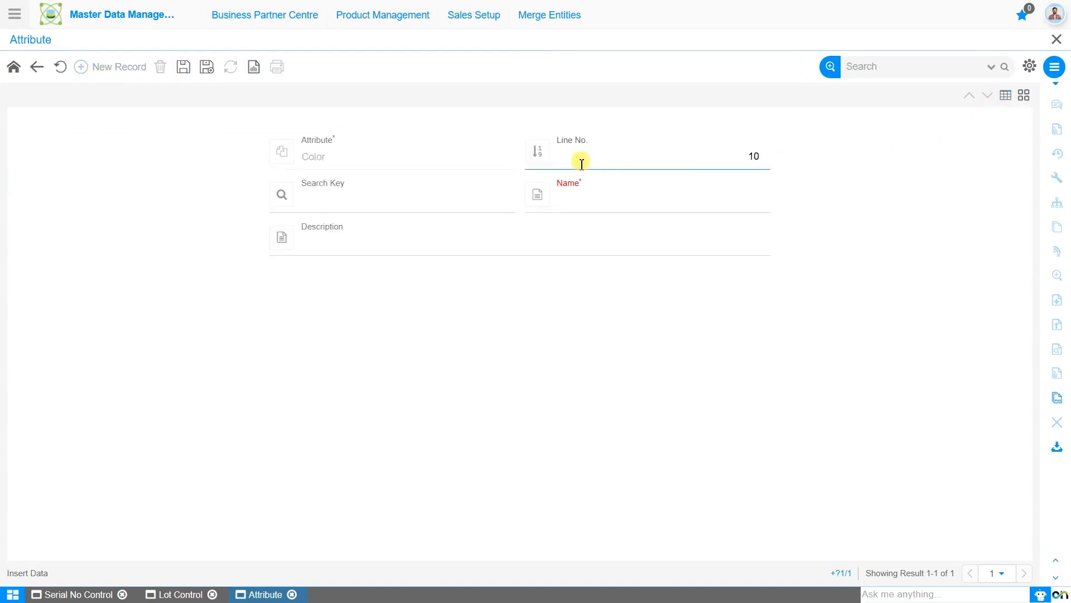
click(581, 202)
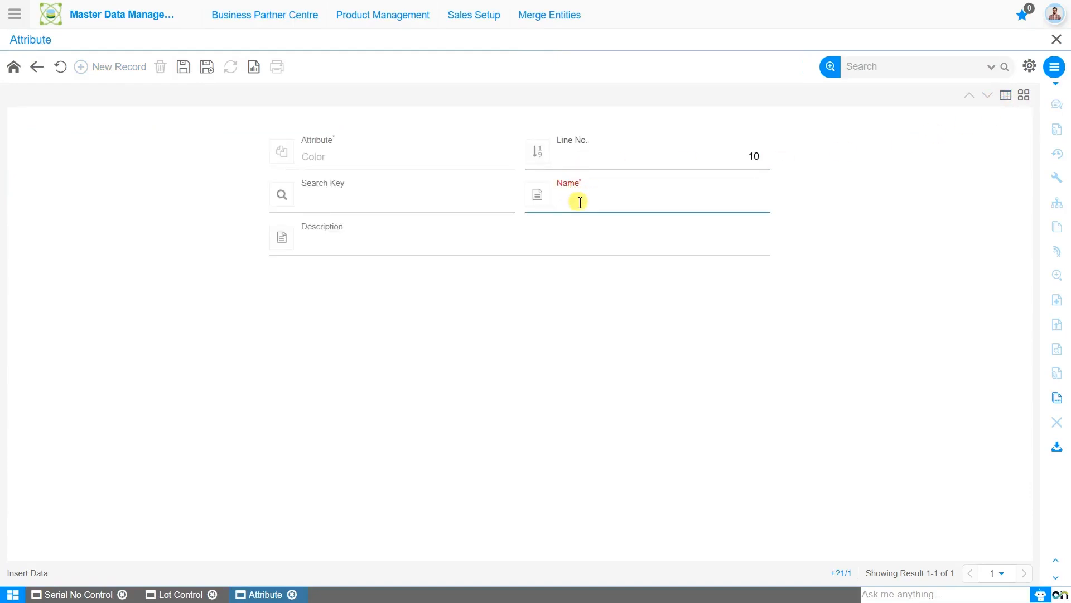
text(Blue)
click(184, 68)
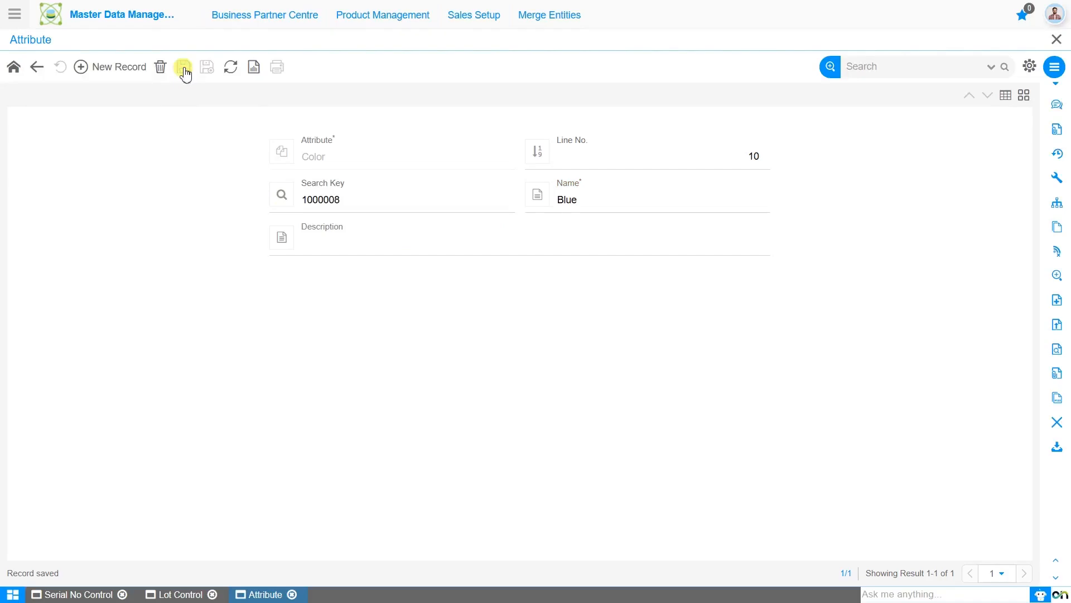
Step: Add a second value named Black to the Color attribute and save it
click(146, 68)
click(608, 202)
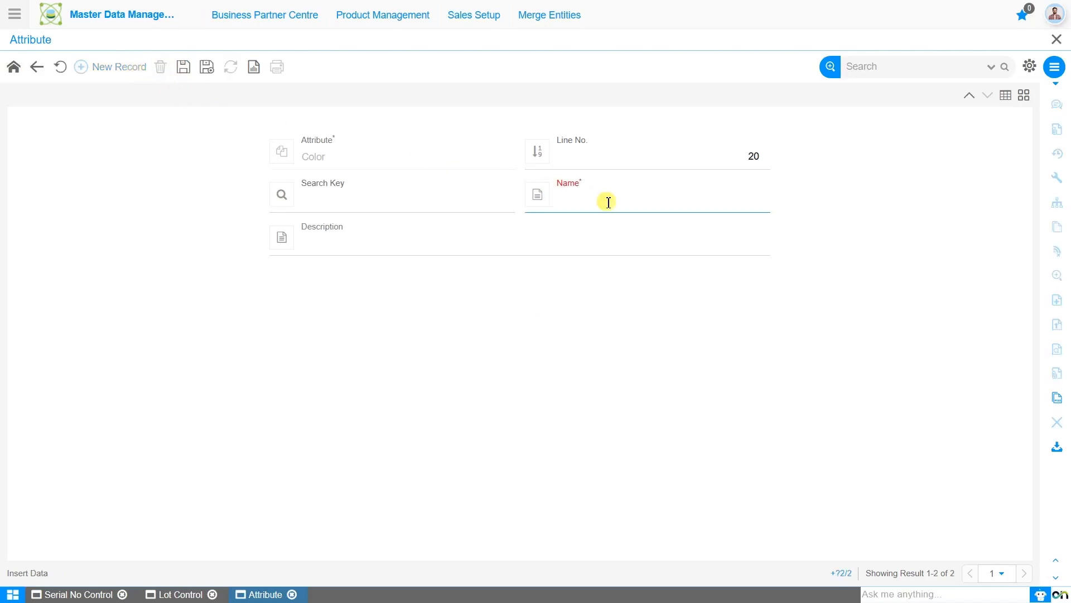
text(Black)
click(185, 72)
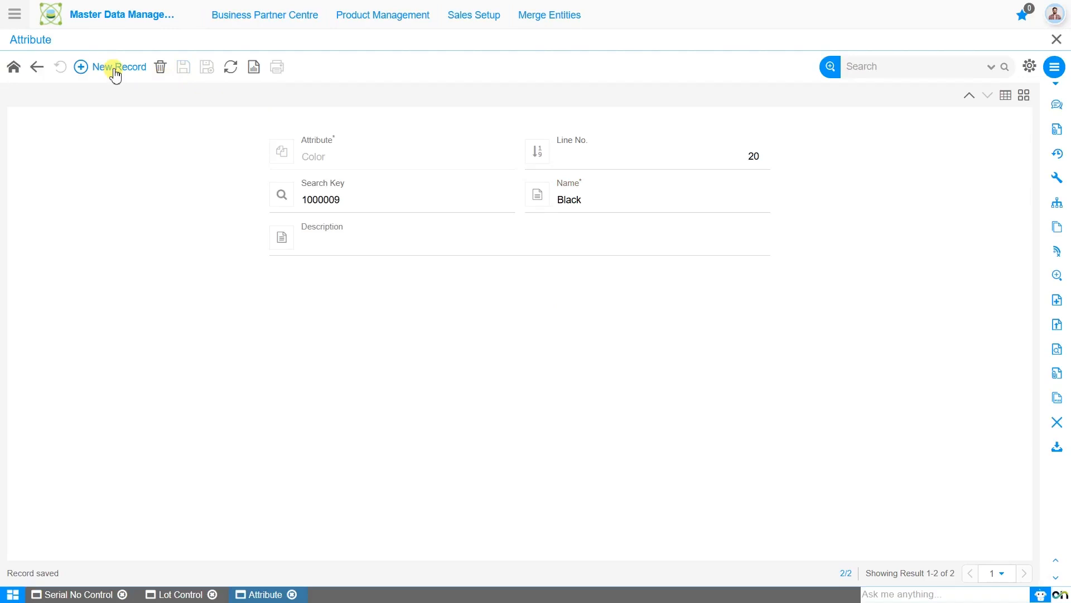
Step: Add a third value named Red to the Color attribute and save it
click(116, 70)
click(637, 204)
text(Red)
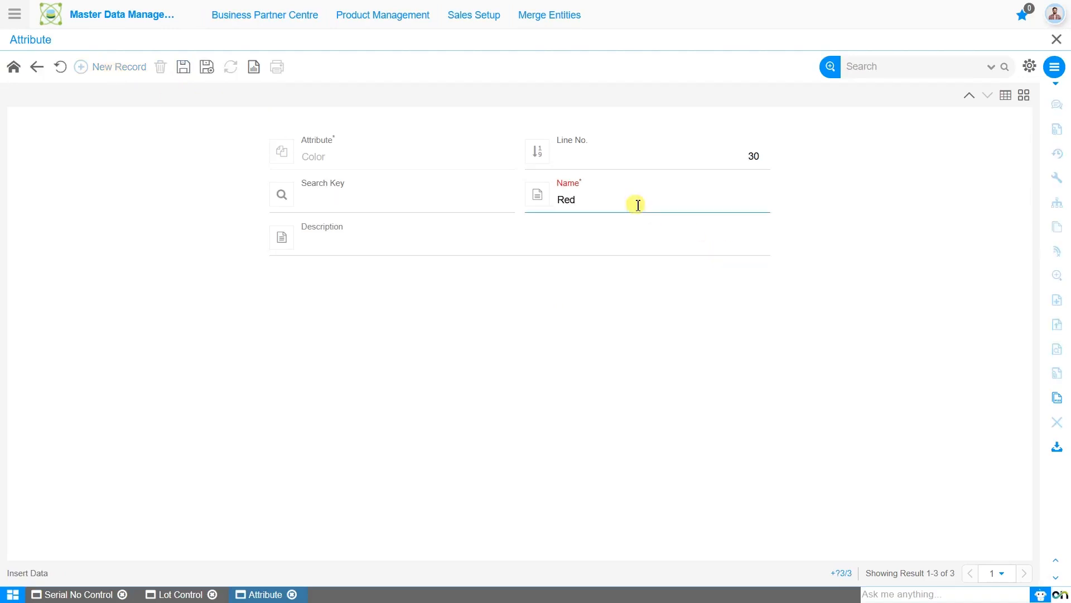
click(184, 71)
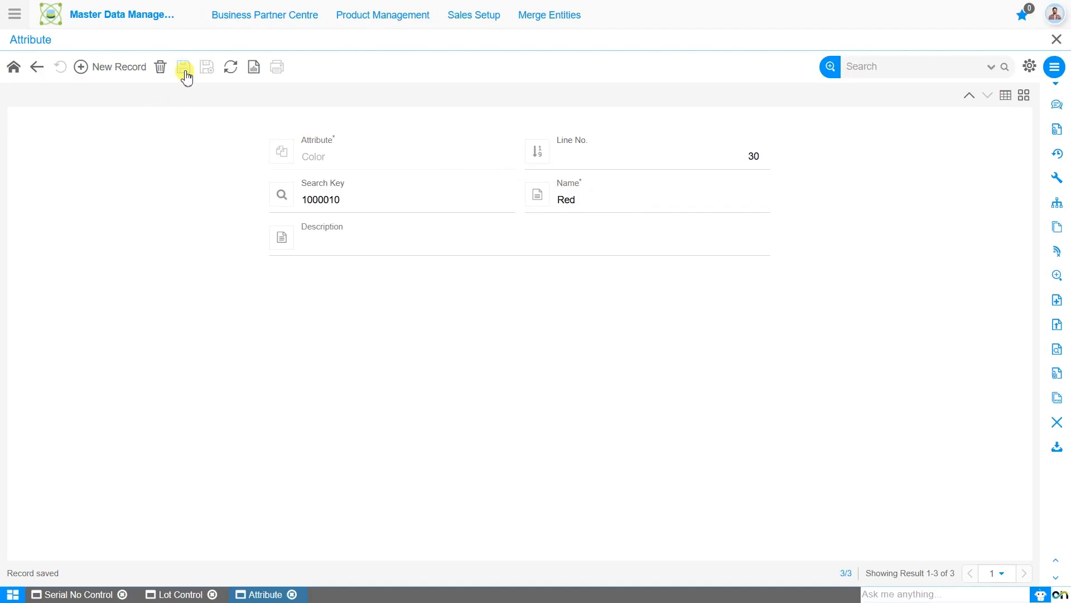
Step: Return to the attribute header and create a new attribute named Material with value type List, saving the record
click(16, 71)
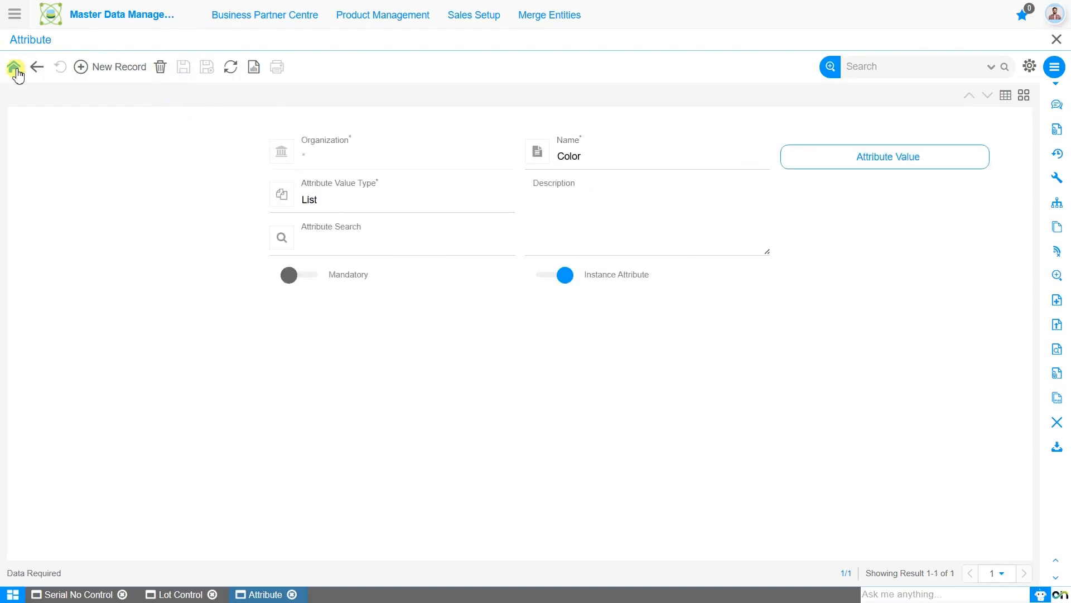
click(102, 82)
click(595, 162)
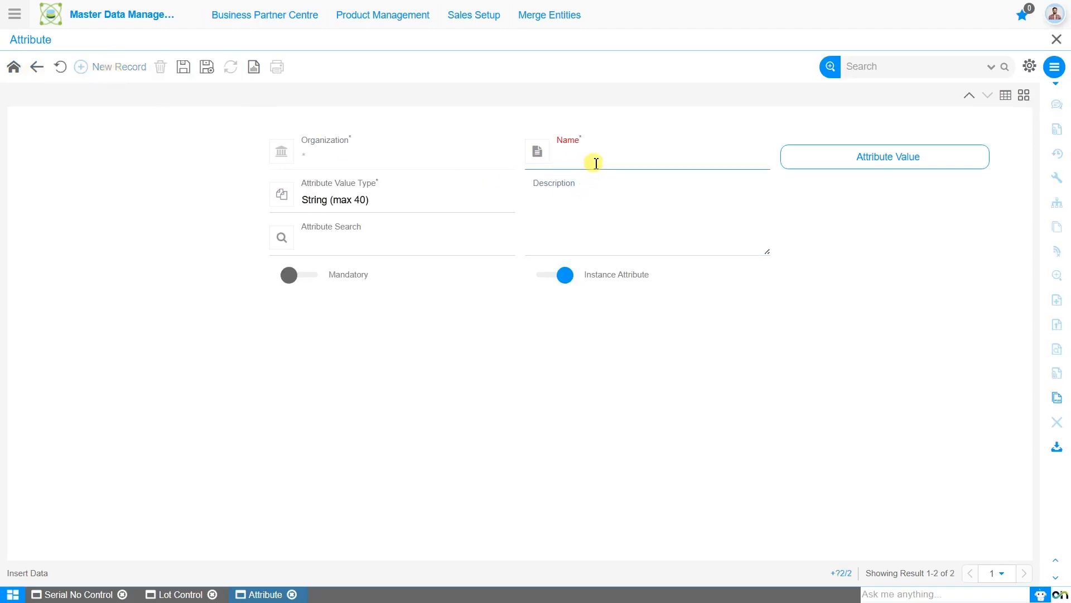
text(Material)
click(452, 199)
click(419, 202)
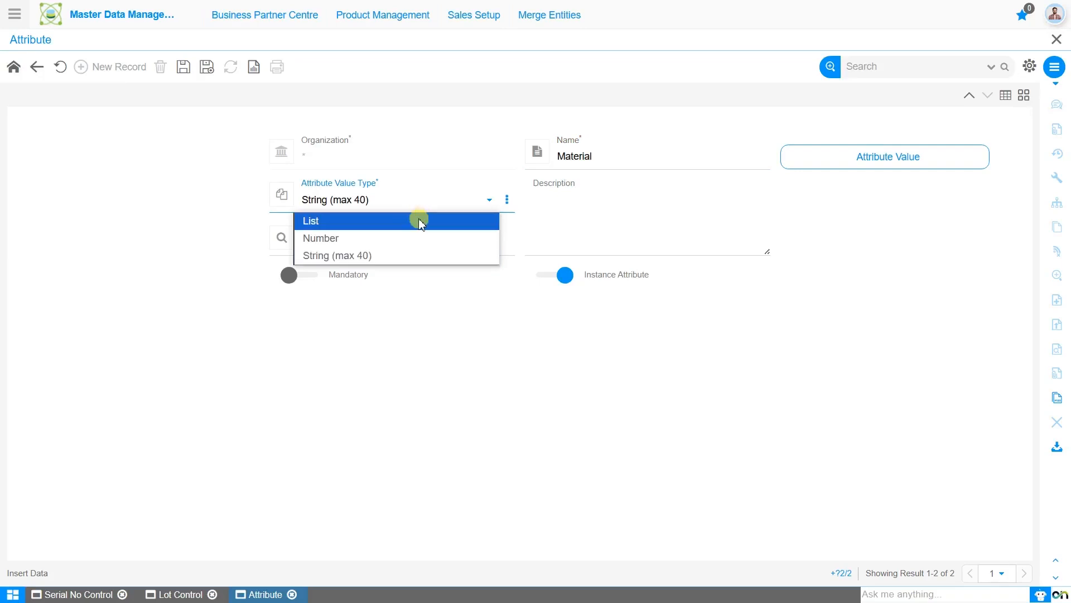
click(420, 222)
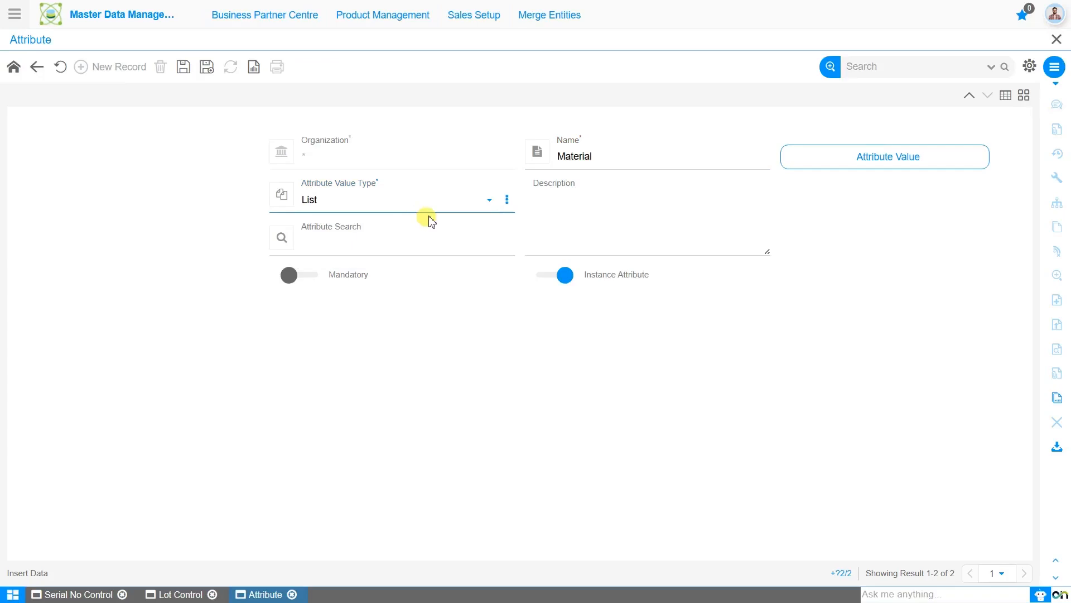
click(184, 68)
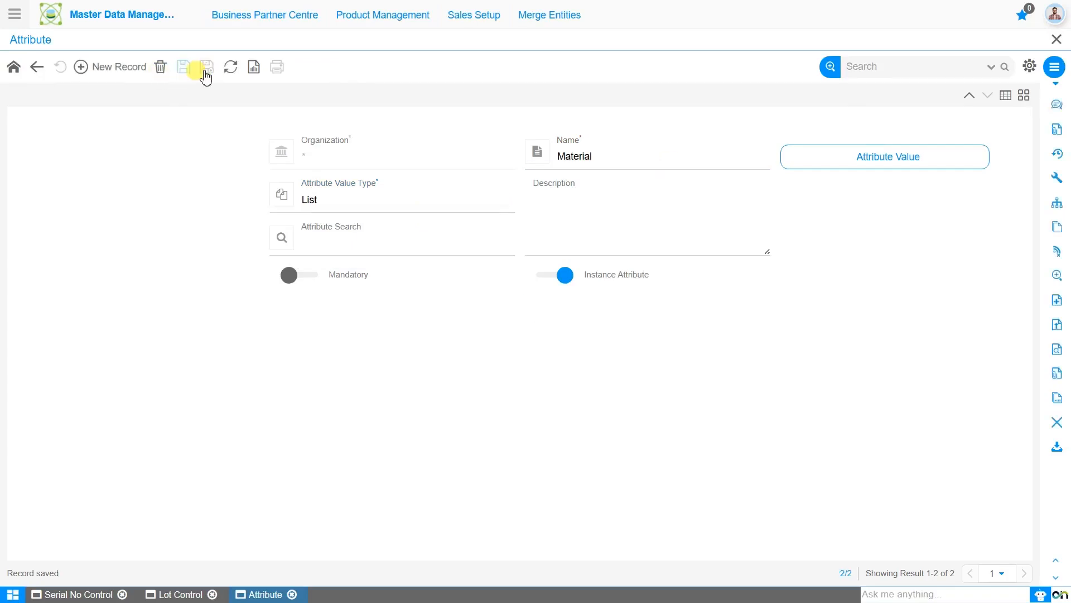
Step: Add an attribute value named Silicon to the Material attribute and save it
click(903, 163)
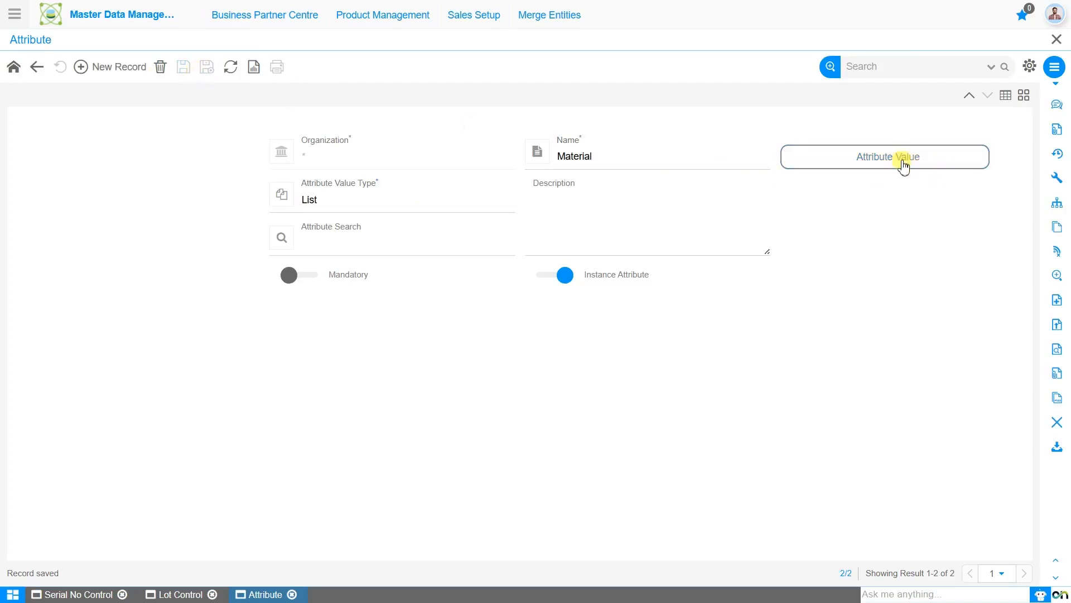
click(904, 164)
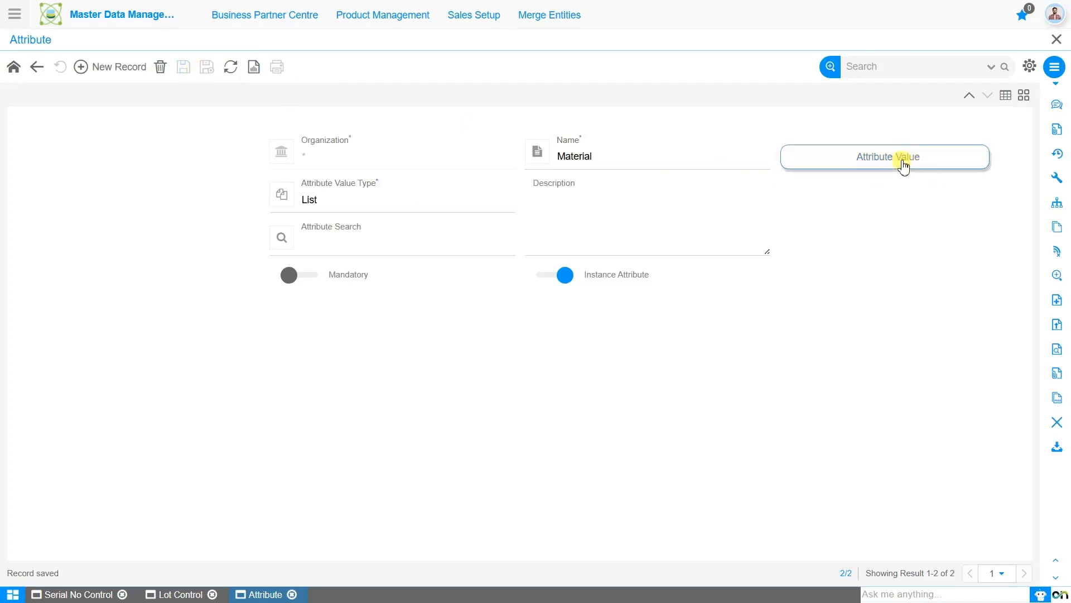
click(129, 79)
click(624, 200)
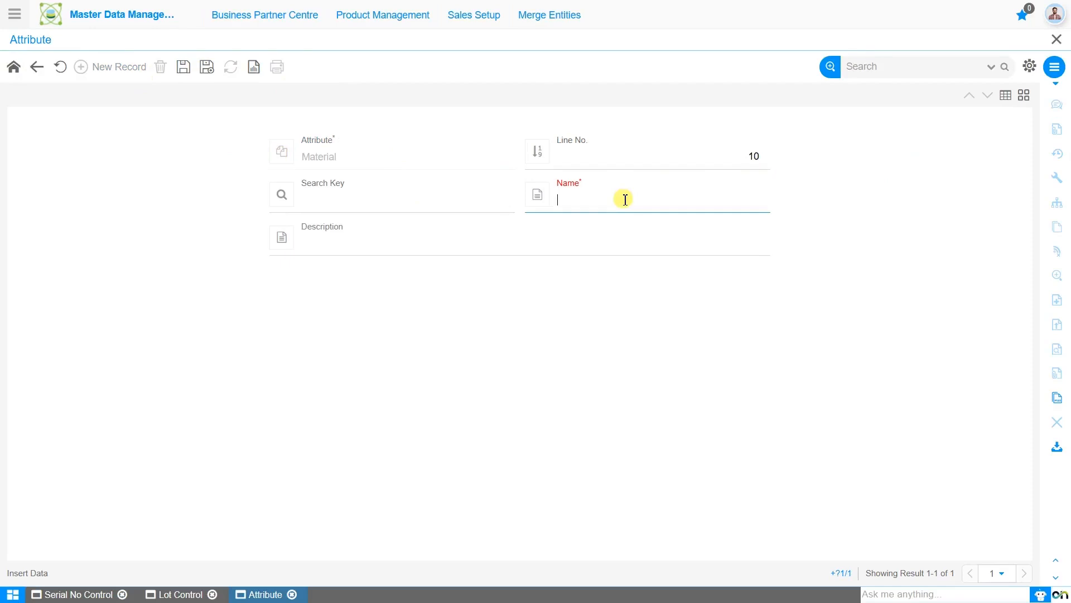
text(Silicon)
click(183, 70)
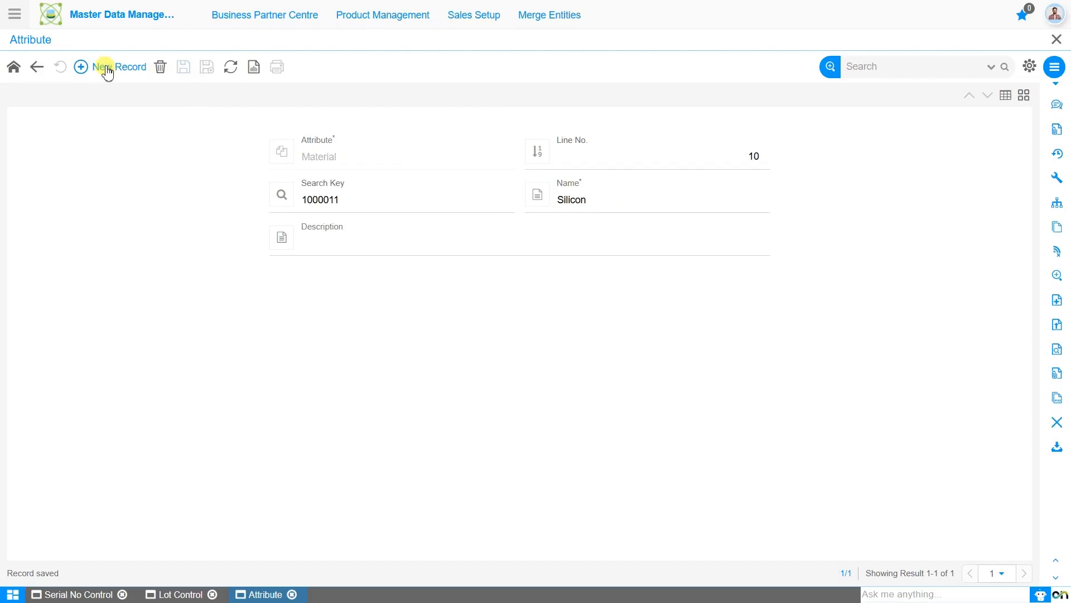
Step: Add a second value named Leather to the Material attribute and save it
click(107, 68)
click(636, 195)
text(L)
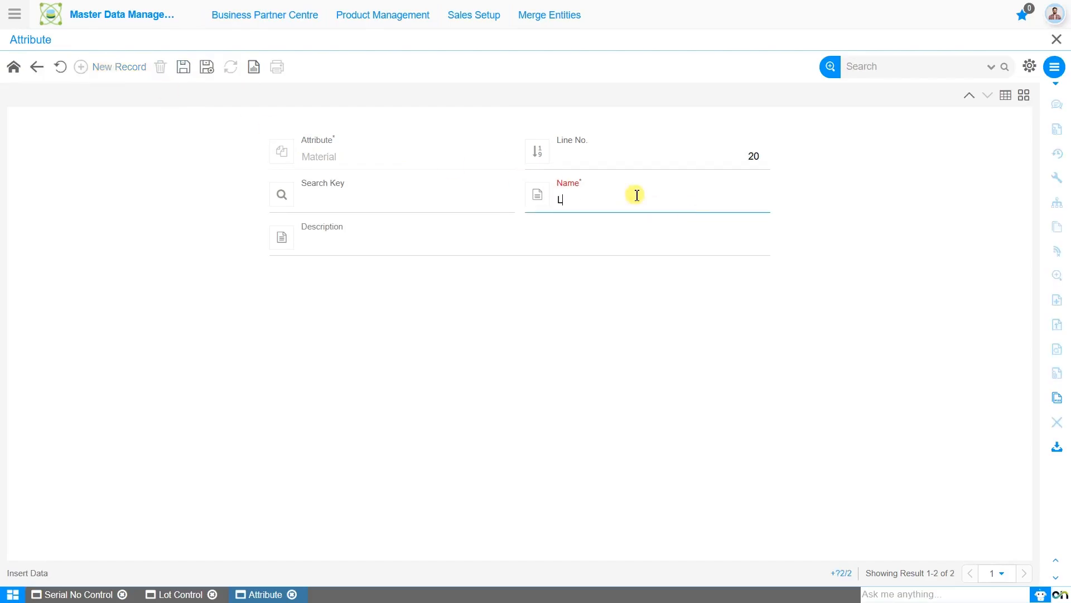
text(eather)
click(184, 69)
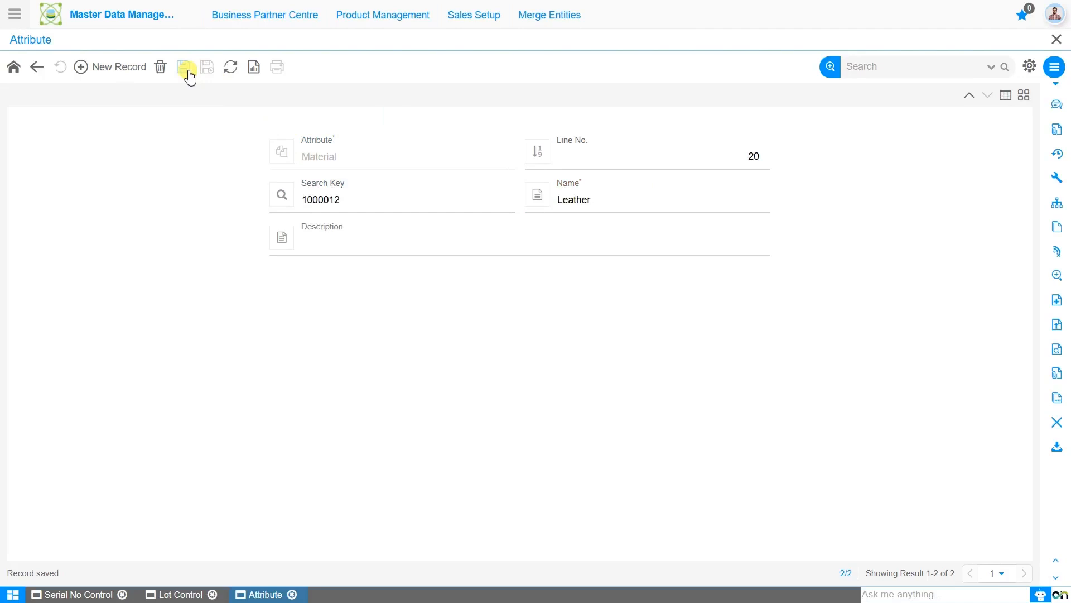
Step: Return to the Material attribute record, make it mandatory and save the change
click(14, 68)
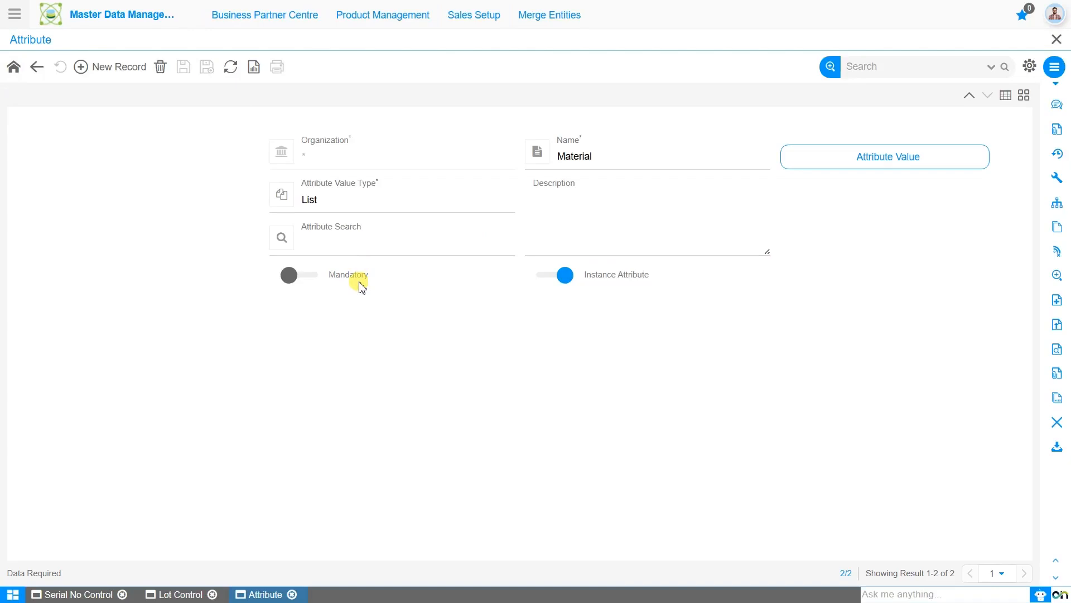
click(304, 276)
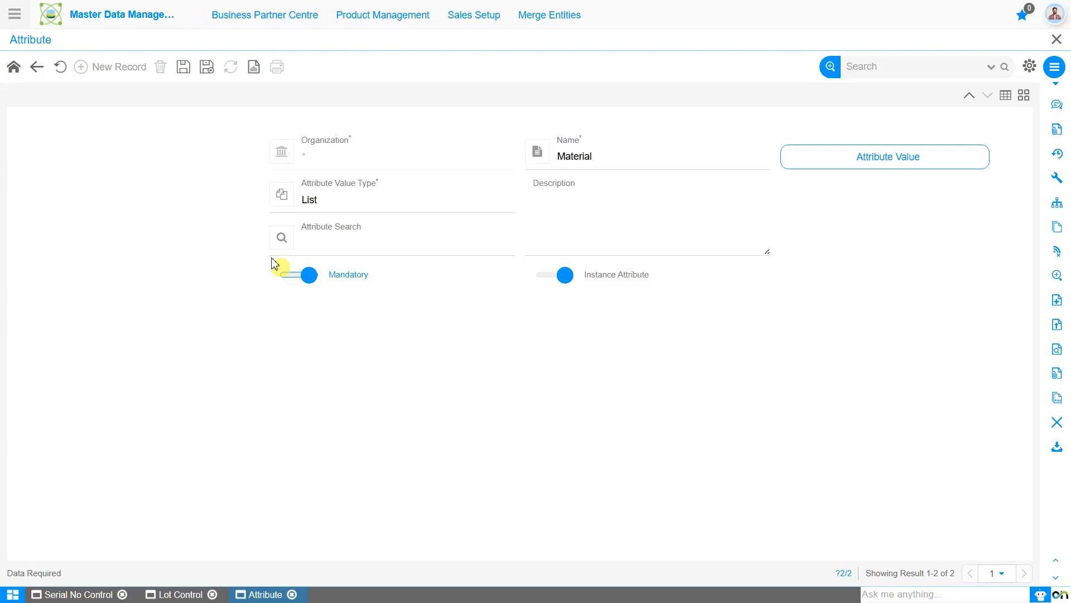
click(186, 71)
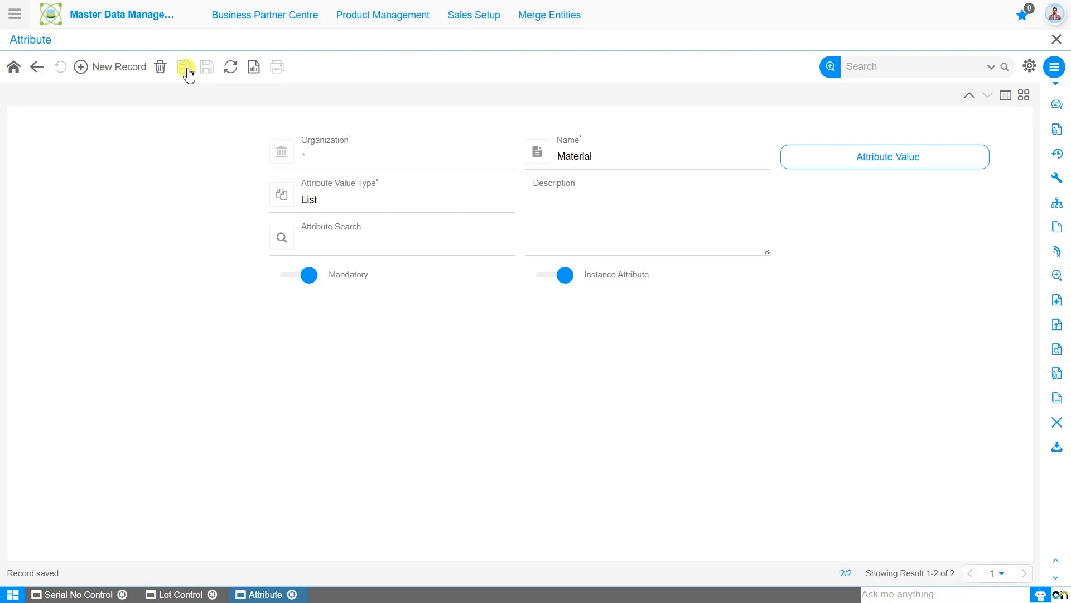
Step: Create a new attribute named Size with Attribute Value Type List and save it
click(119, 67)
click(642, 161)
text(Size)
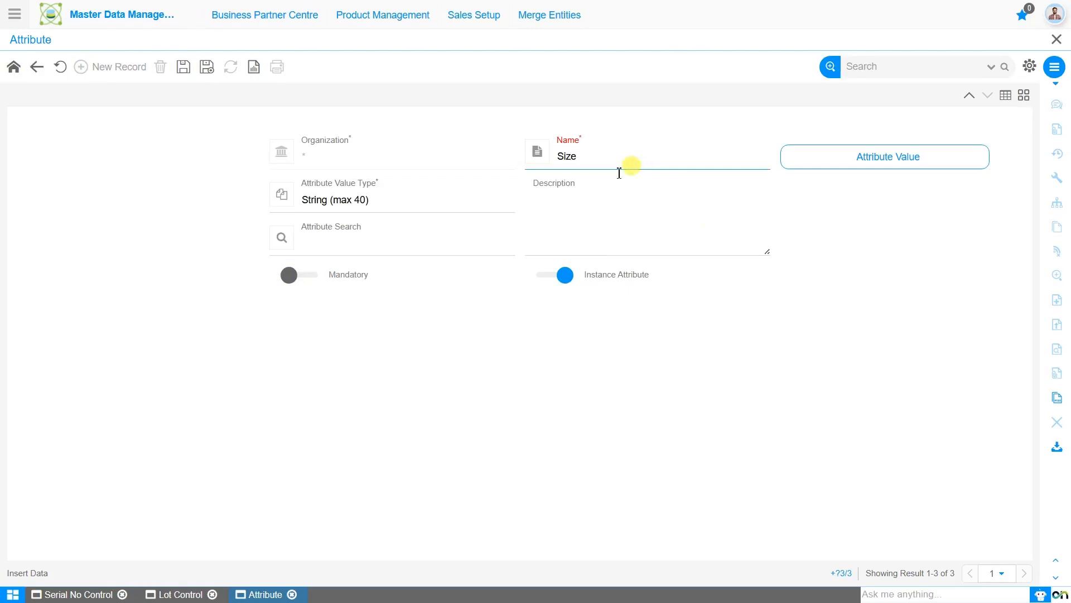
click(409, 201)
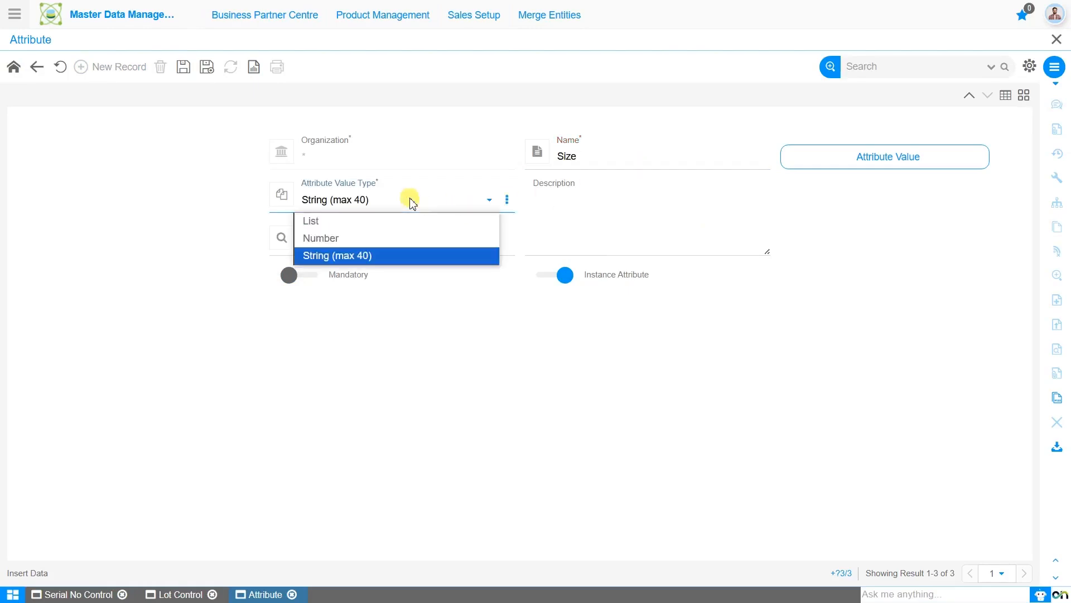
click(414, 222)
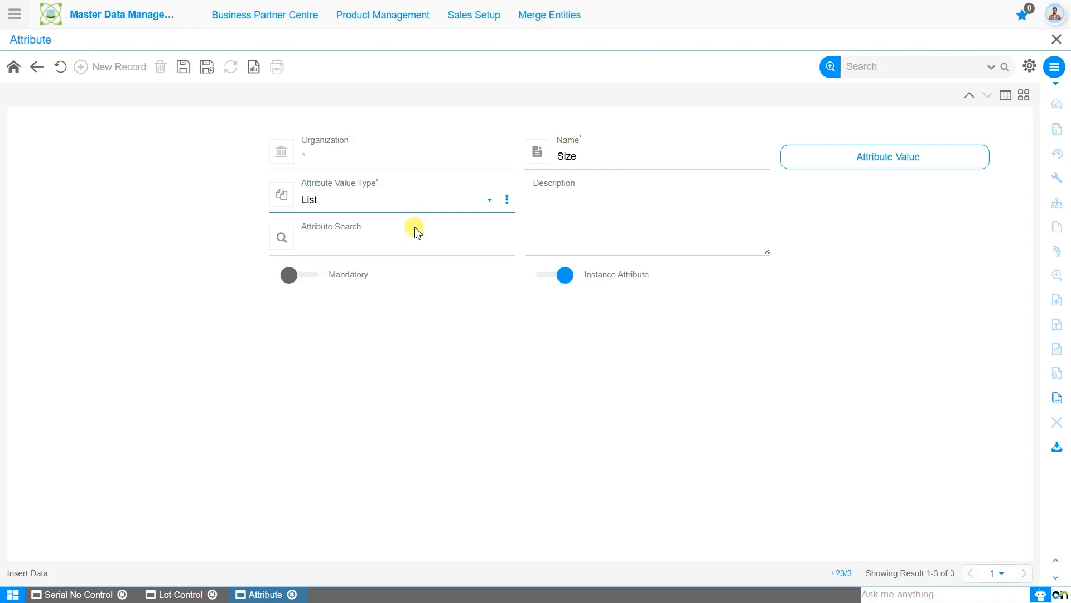
click(185, 68)
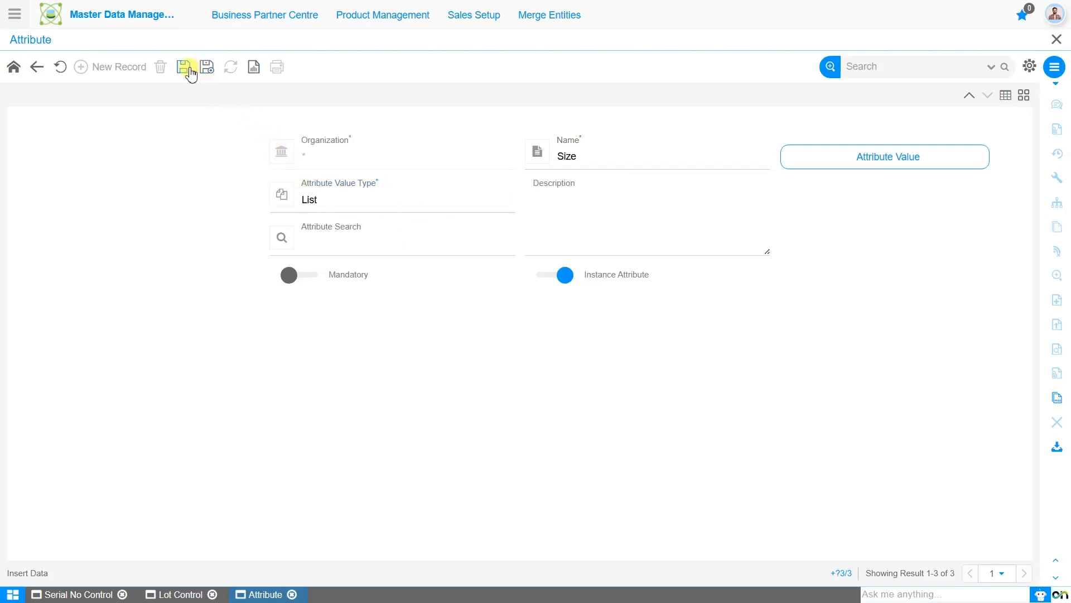
Step: Add an attribute value named Large to the Size attribute and save it
click(904, 158)
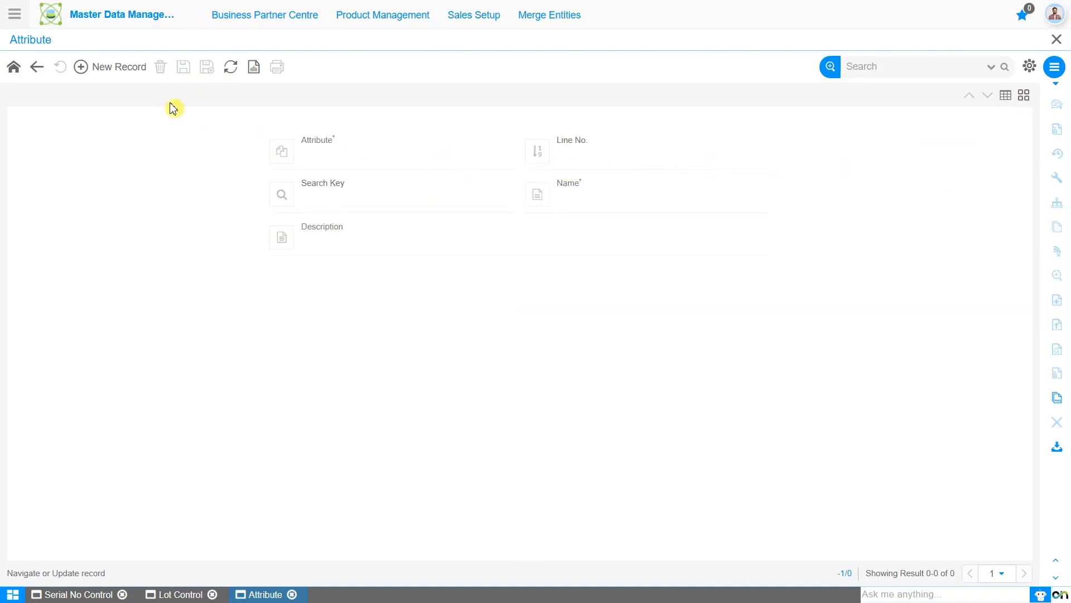
click(117, 67)
click(646, 195)
text(Large)
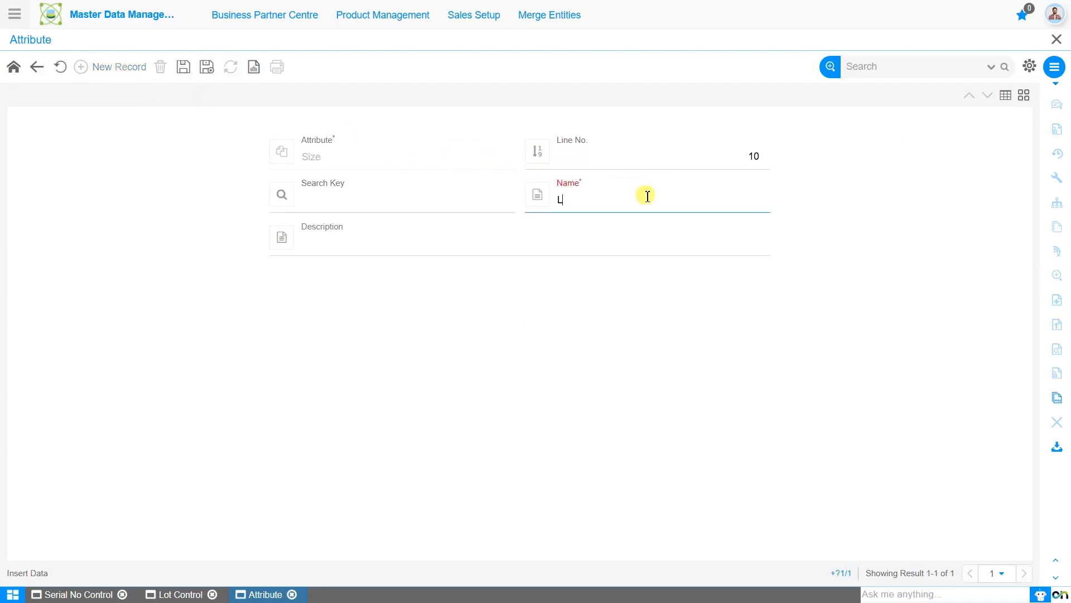
click(183, 67)
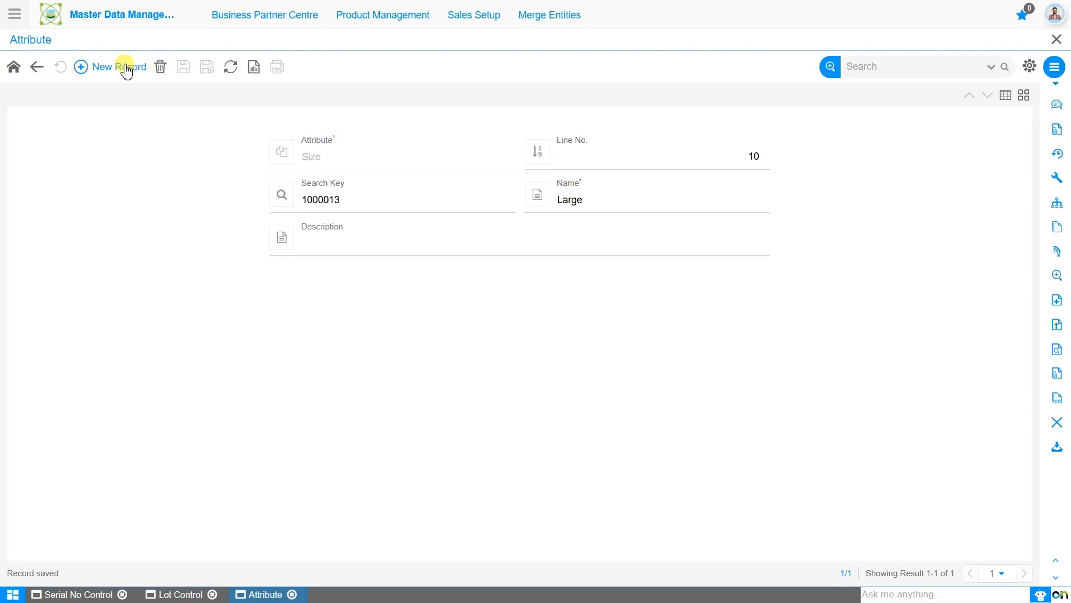
Step: Add a second value named Medium to the Size attribute and save it
click(126, 67)
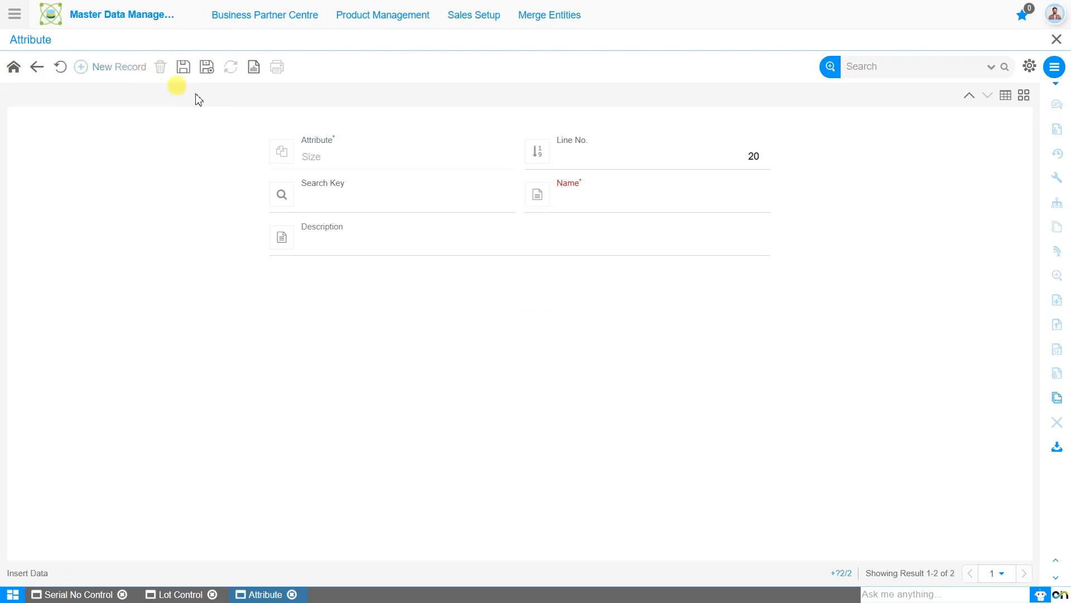
click(601, 201)
text(M)
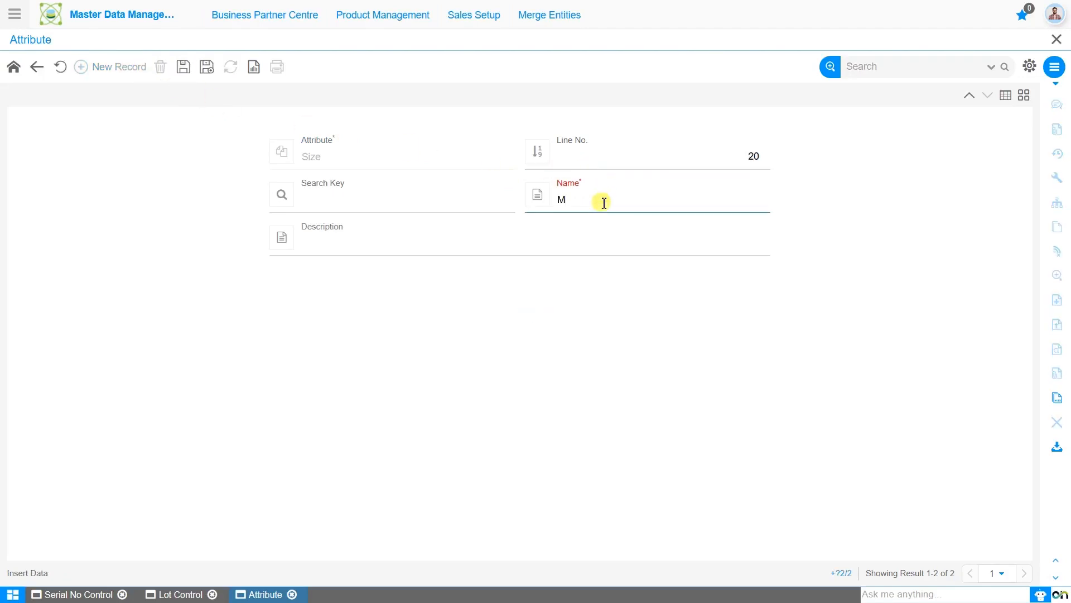
text(edium)
click(183, 67)
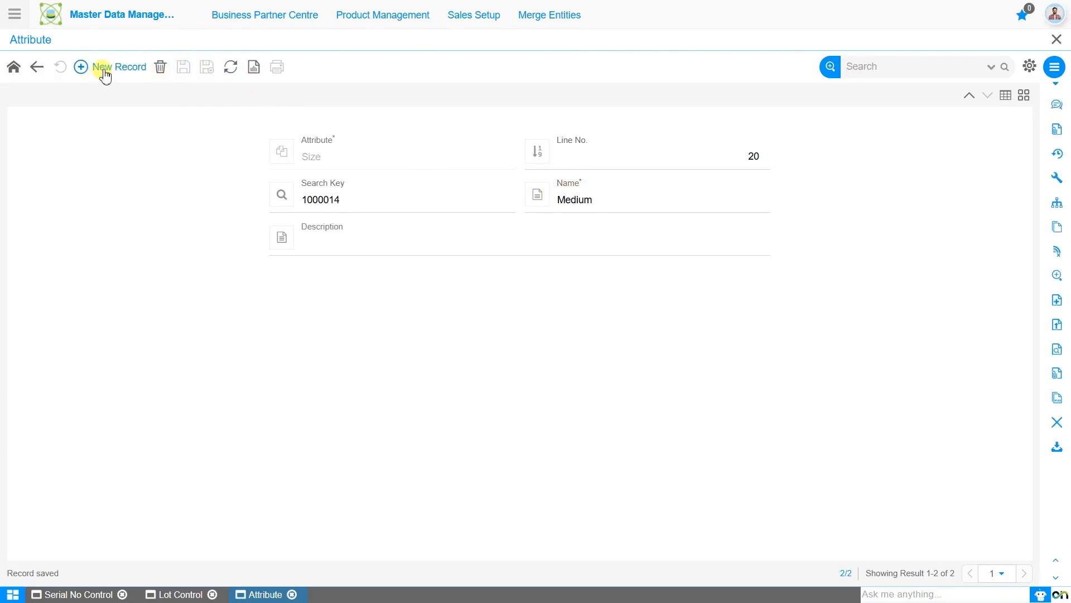
Step: Add a third value named Small to the Size attribute and save it
click(105, 72)
click(647, 205)
text(Small)
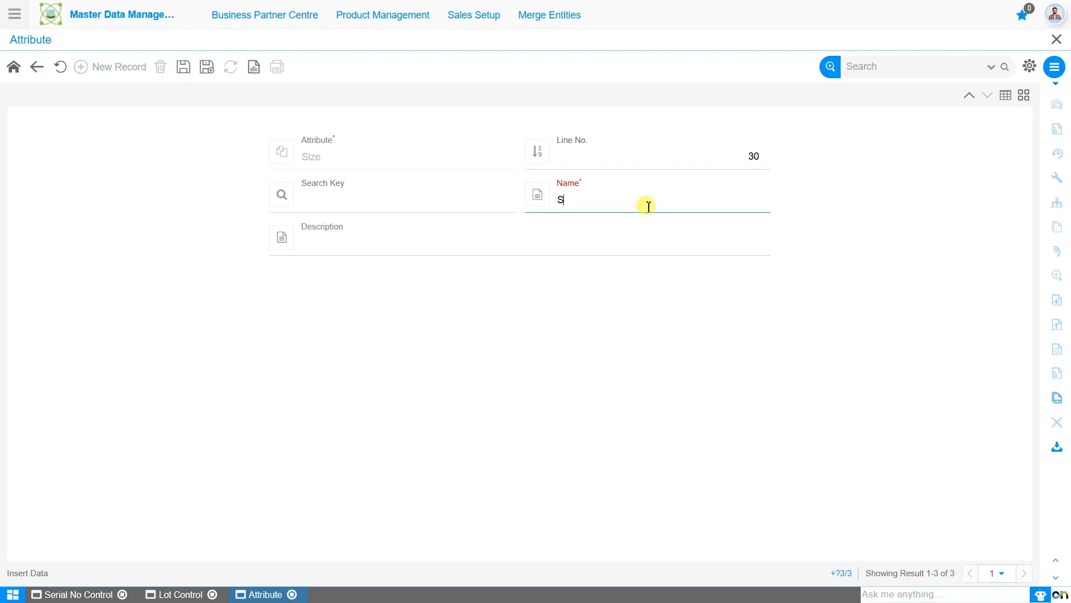
click(206, 67)
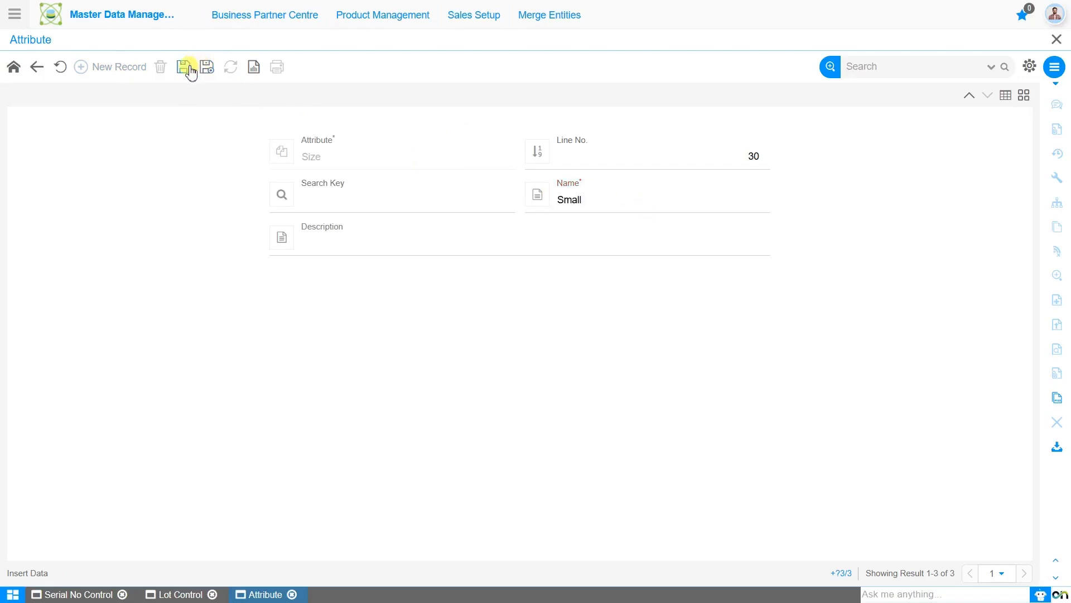
Step: Return to the attribute records, create an attribute named String Attribute with value type String (max 40) and save it
click(15, 67)
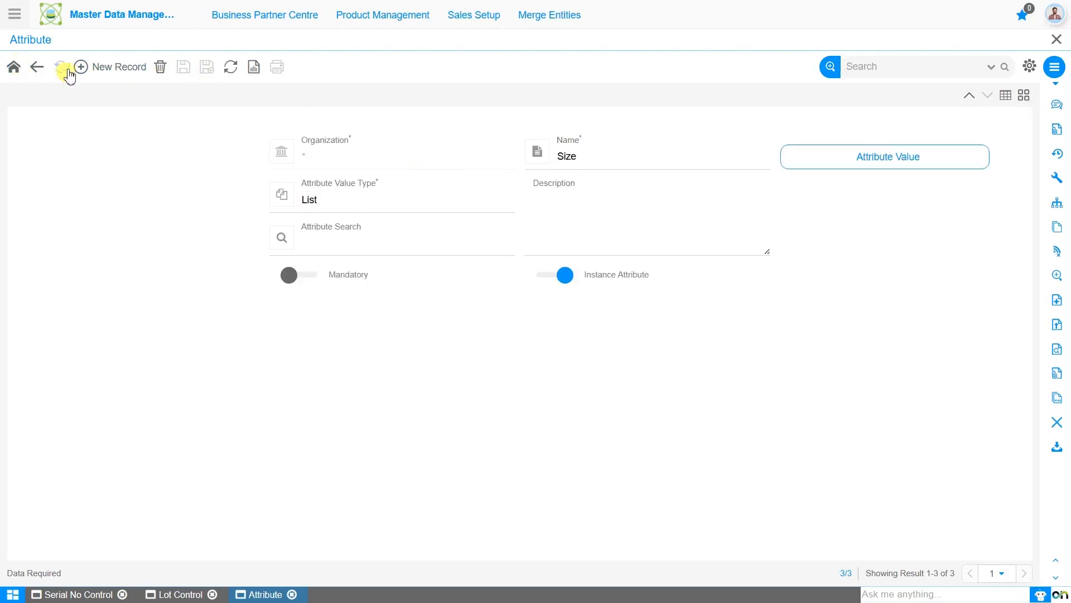
click(103, 70)
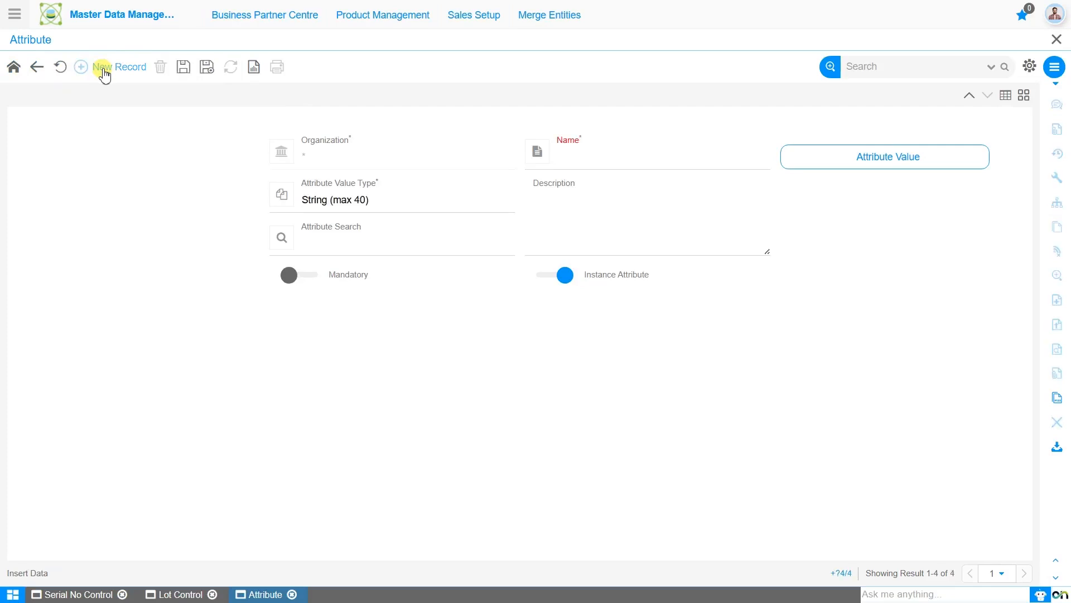
click(575, 162)
text(String Attribute)
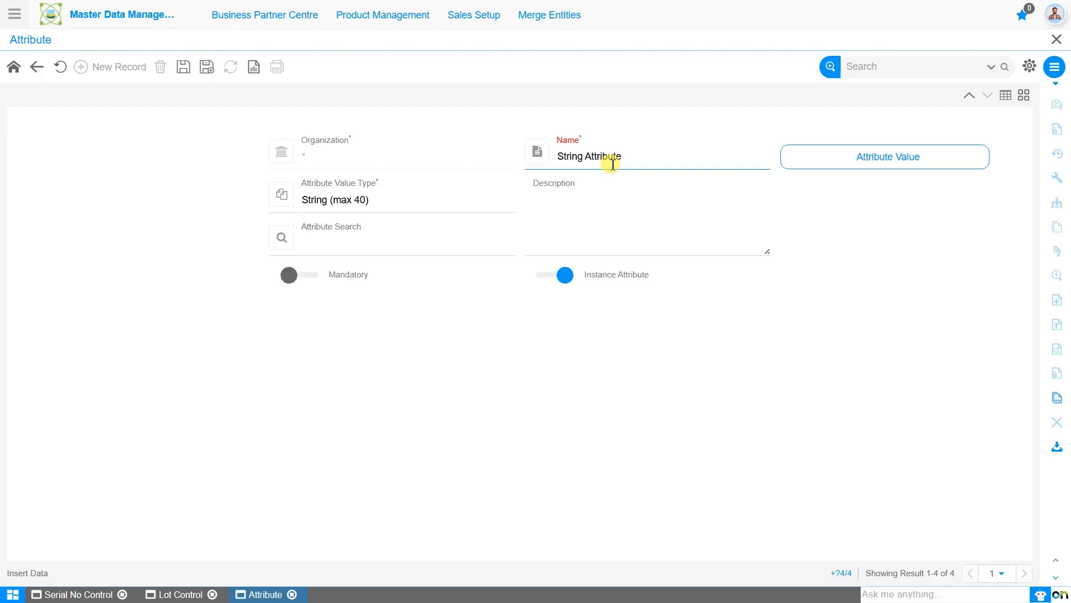
click(185, 68)
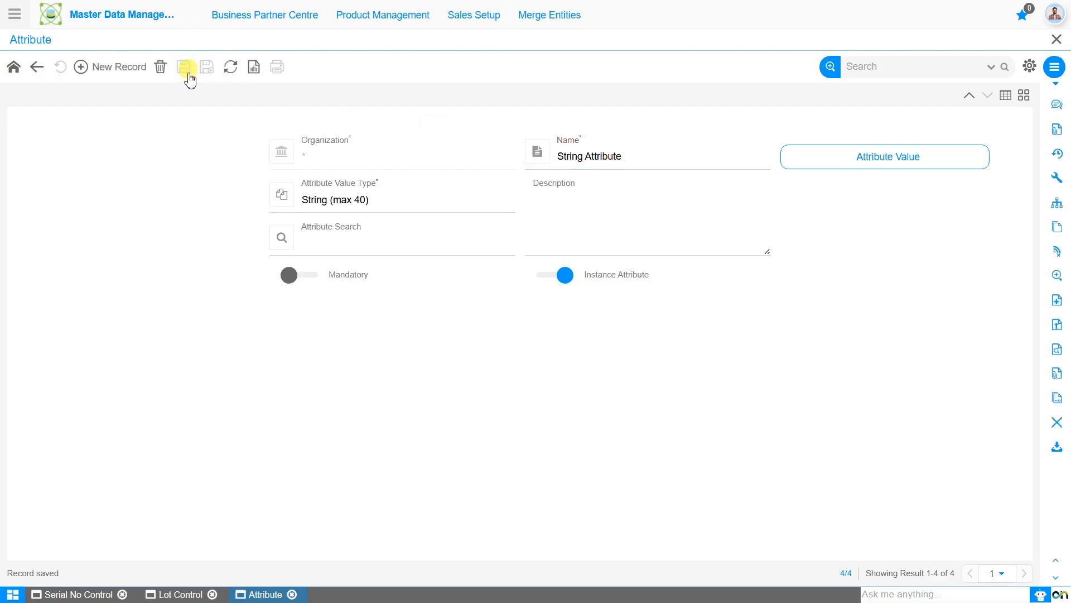
Step: Create a new attribute named Numbering with Attribute Value Type Number and save it
click(126, 73)
click(430, 201)
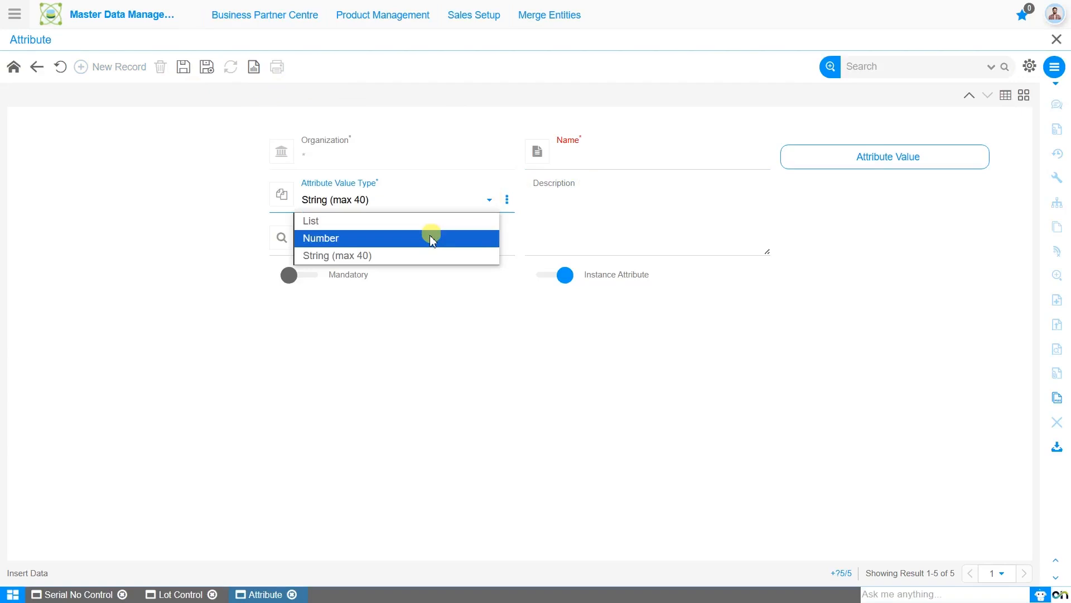
click(431, 240)
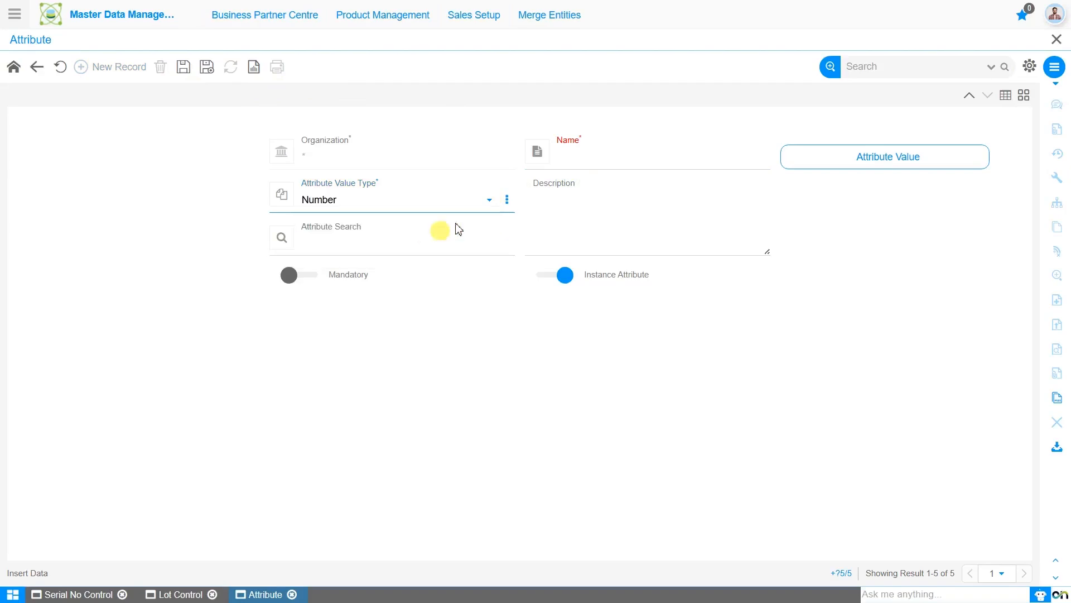
click(591, 156)
text(Numbering)
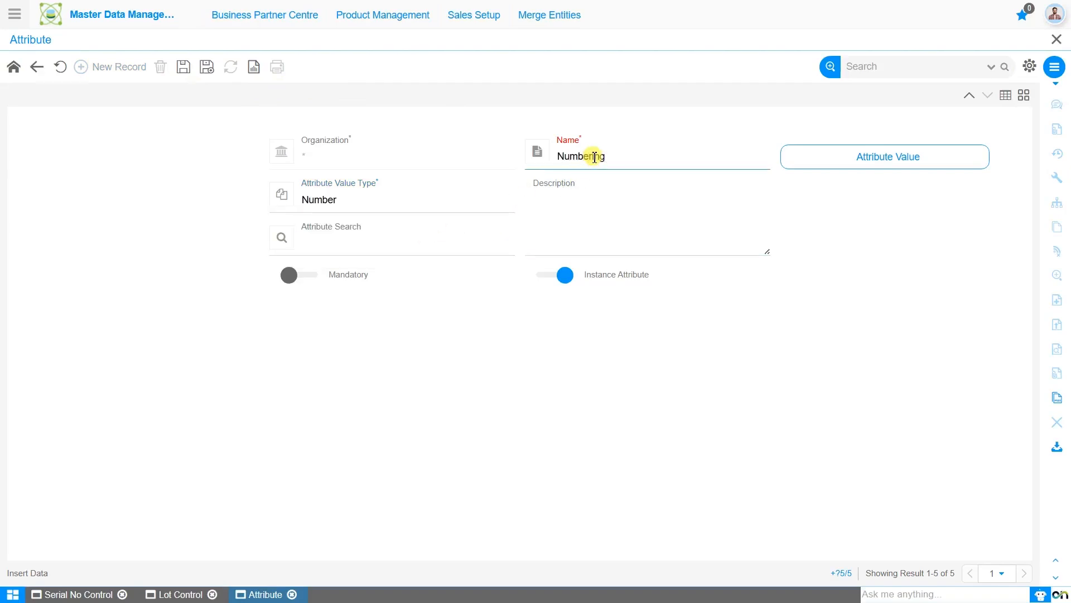
click(189, 74)
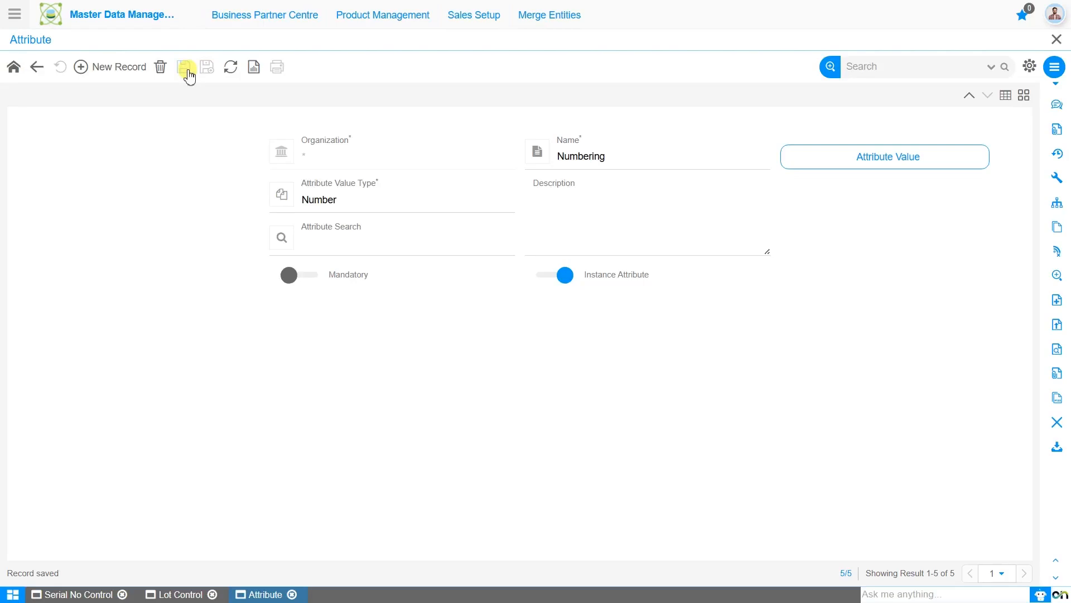
Step: Create a new attribute group named Mobile Case Attributes with Mandatory Type Always Mandatory and save it
click(368, 17)
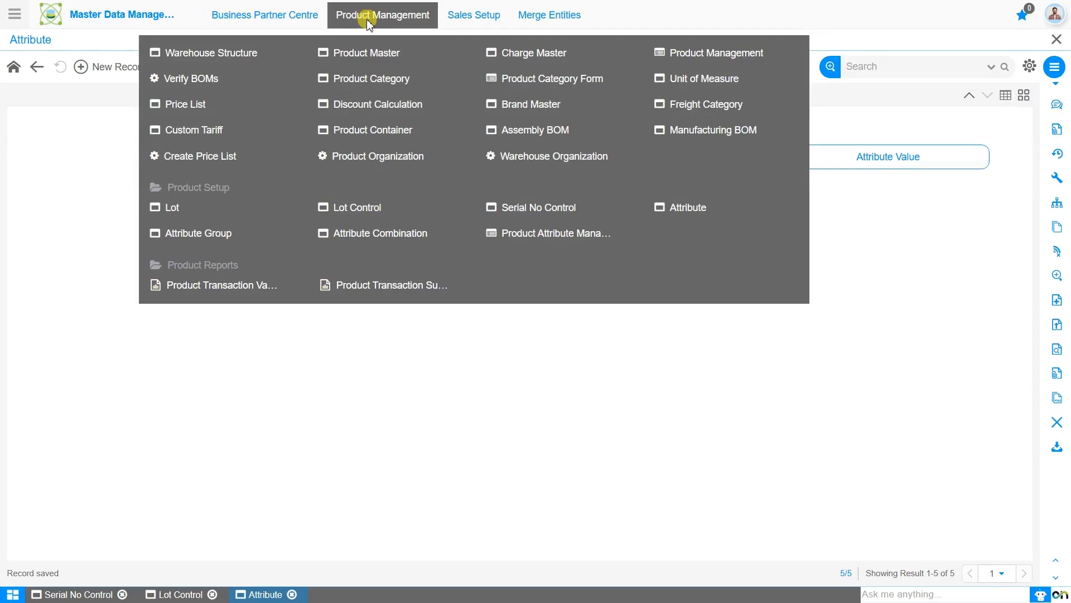
click(219, 234)
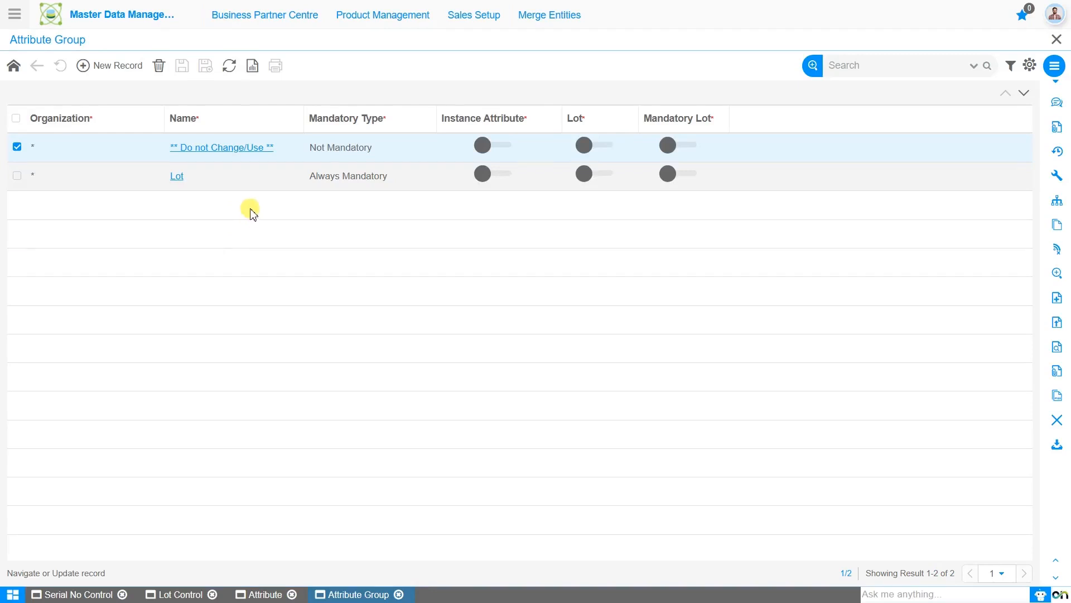
click(99, 69)
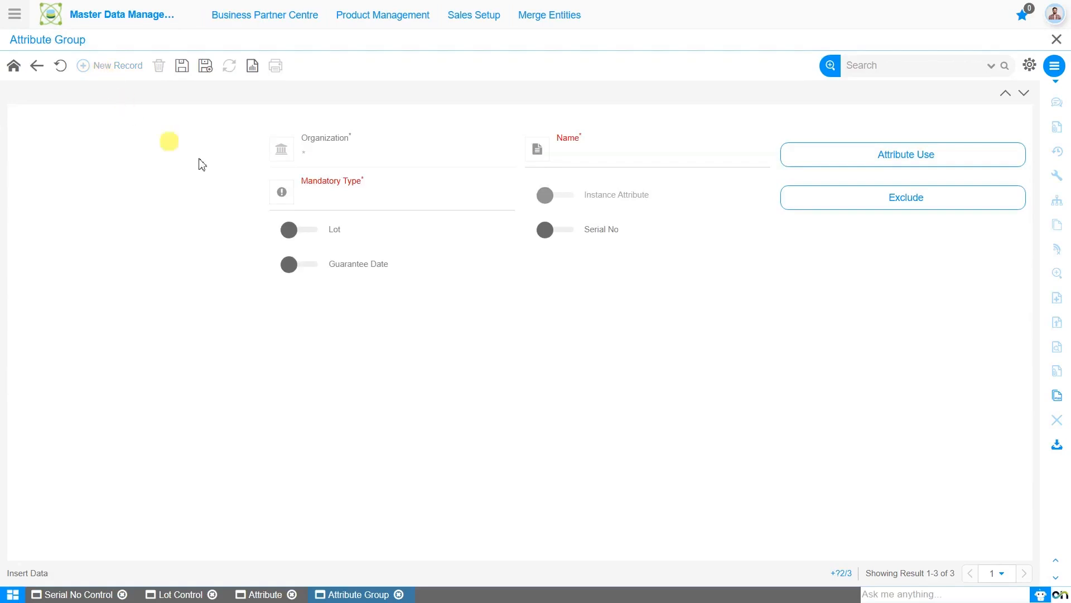
click(612, 162)
text(Mobile C)
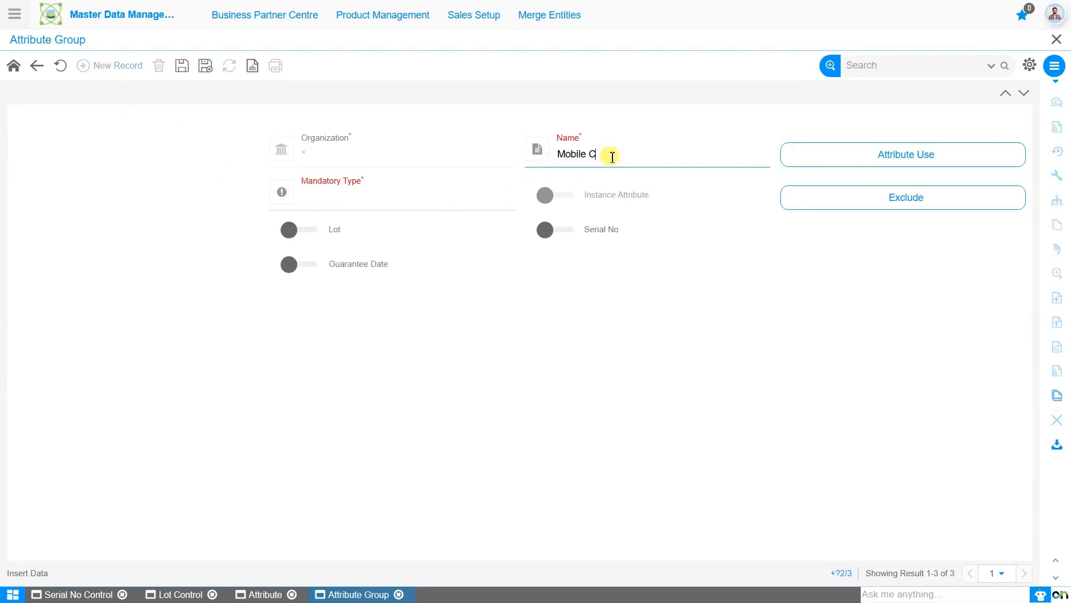
text(ase Attributes)
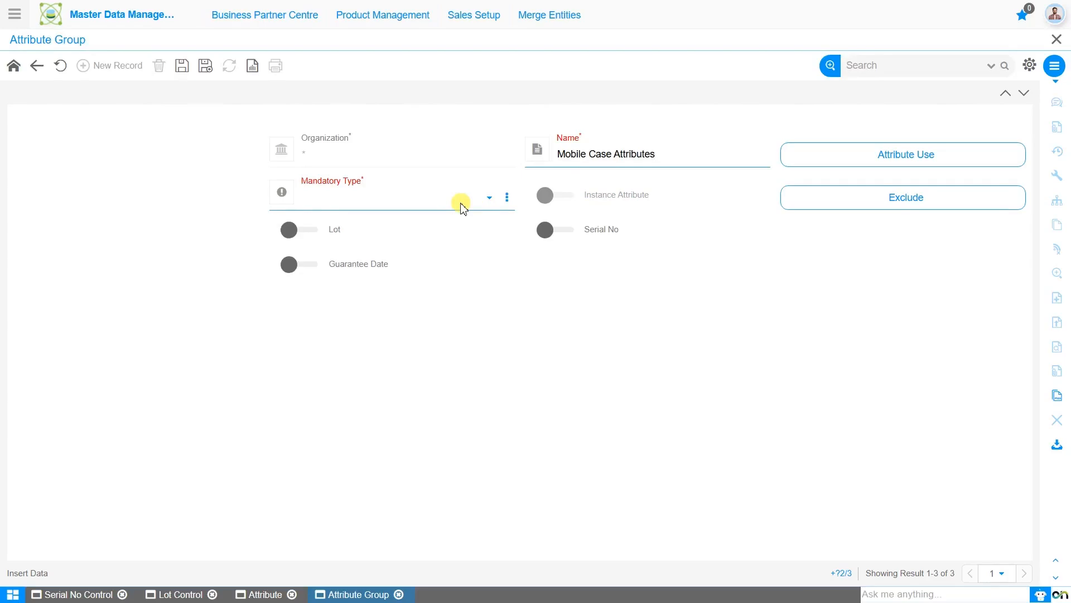
click(462, 208)
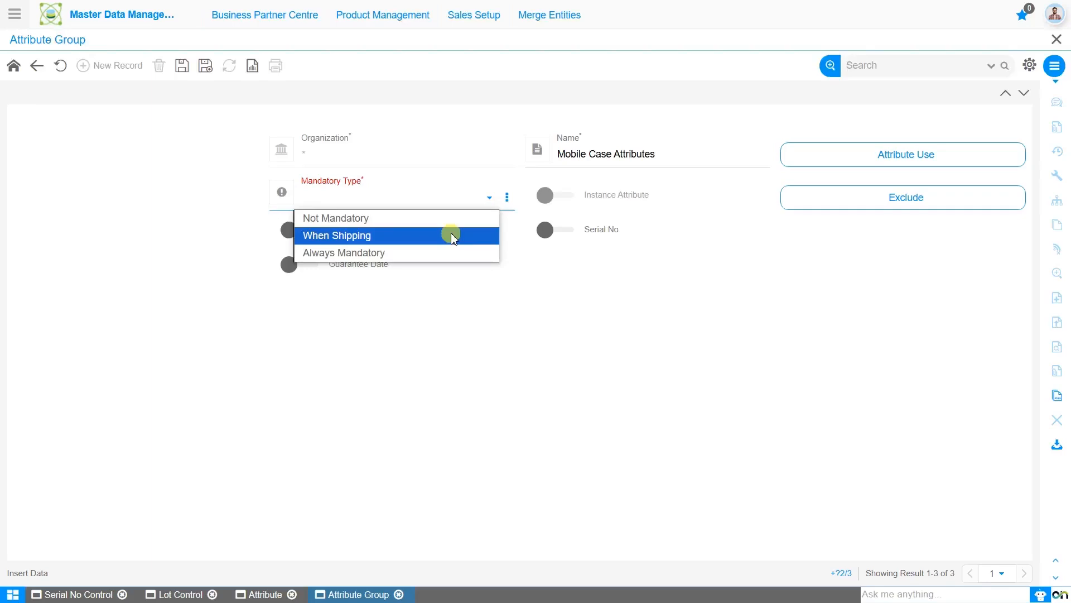
click(453, 237)
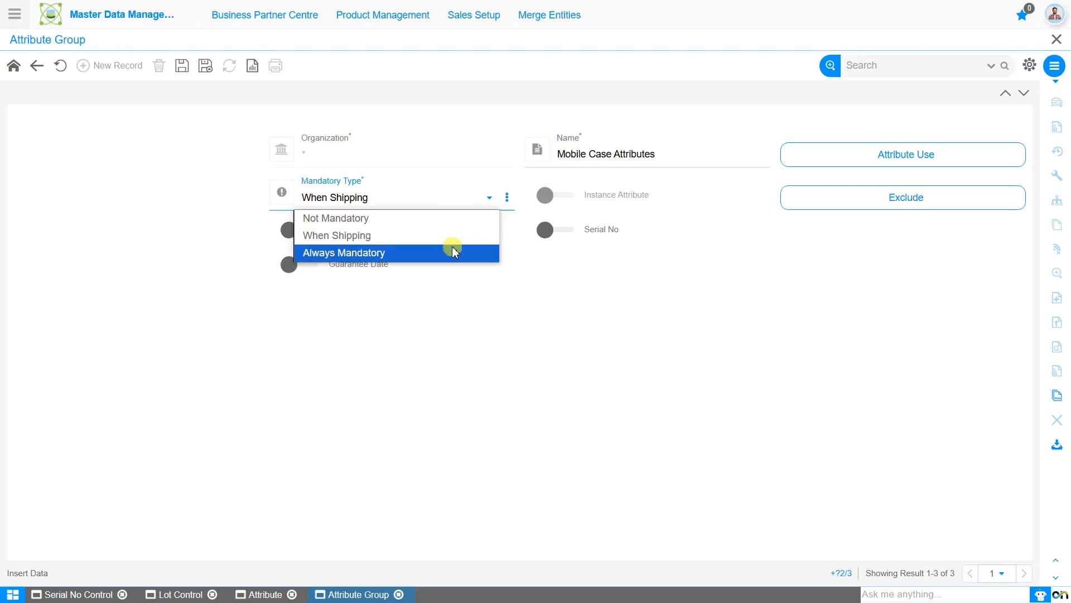
click(454, 253)
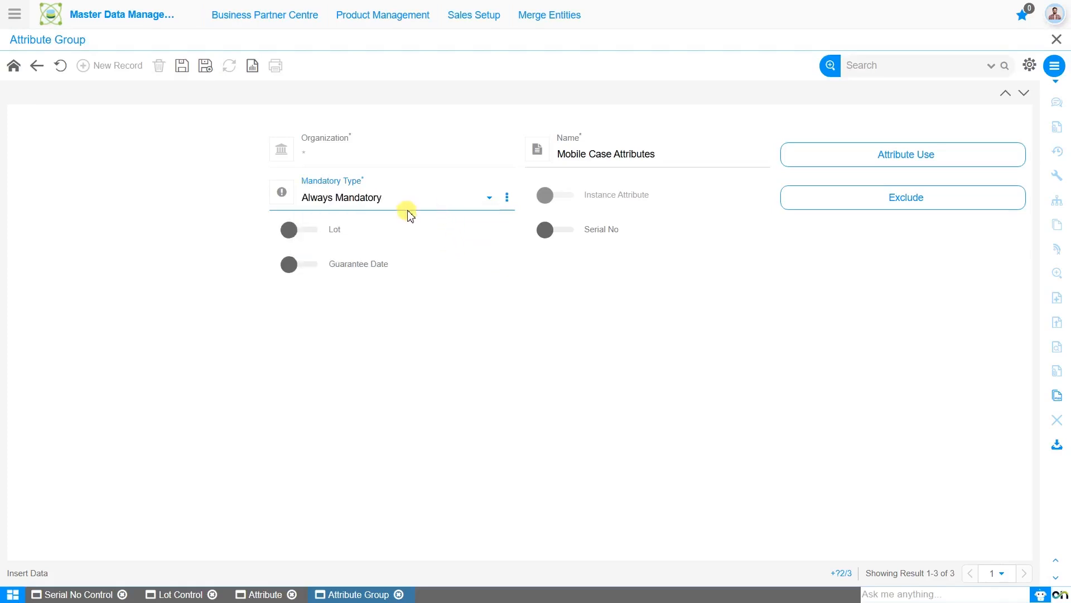
click(182, 74)
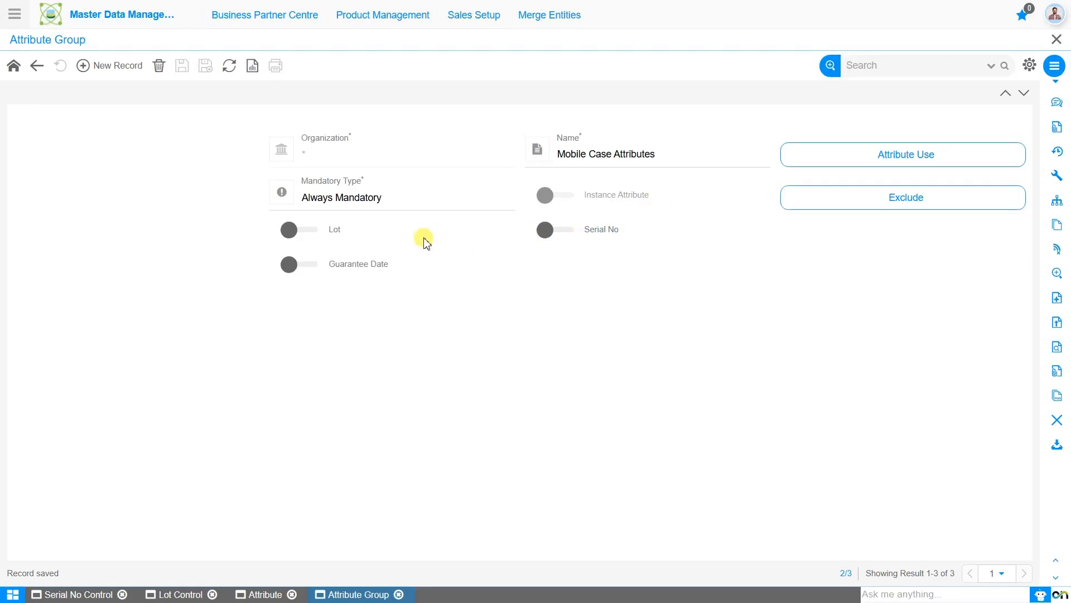
Step: Enable Lot for the Mobile Case Attributes group, assign the Mobile Case Lot control and save the record
click(312, 234)
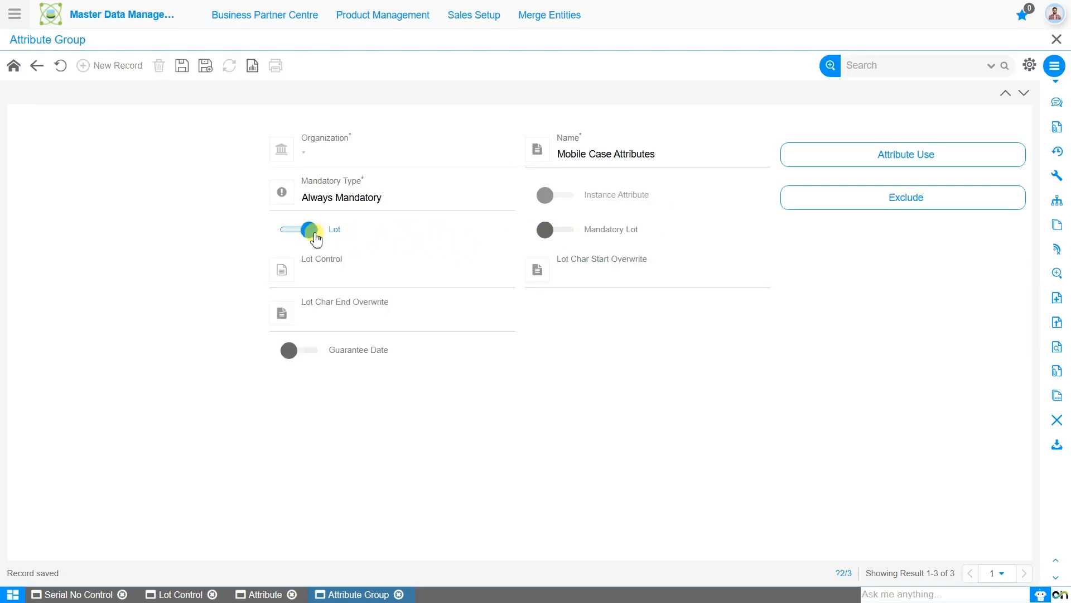
click(361, 275)
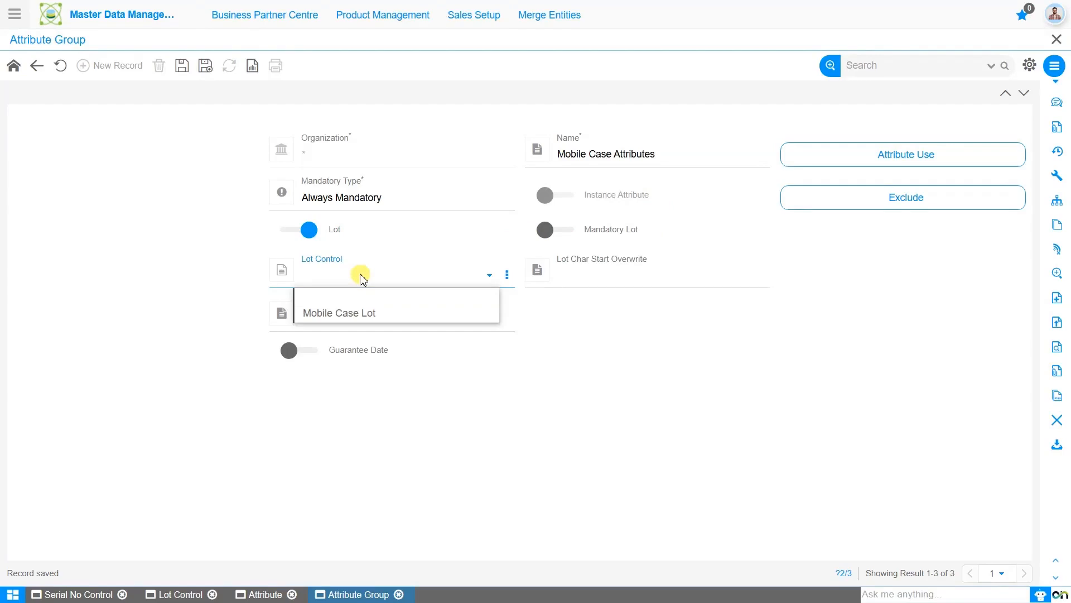
click(381, 313)
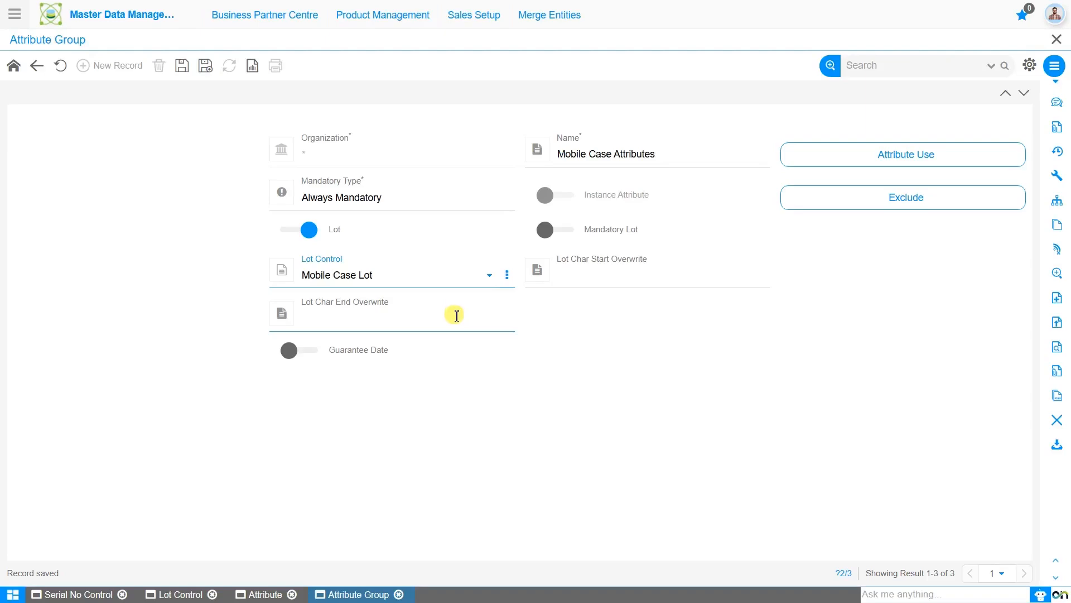
click(185, 67)
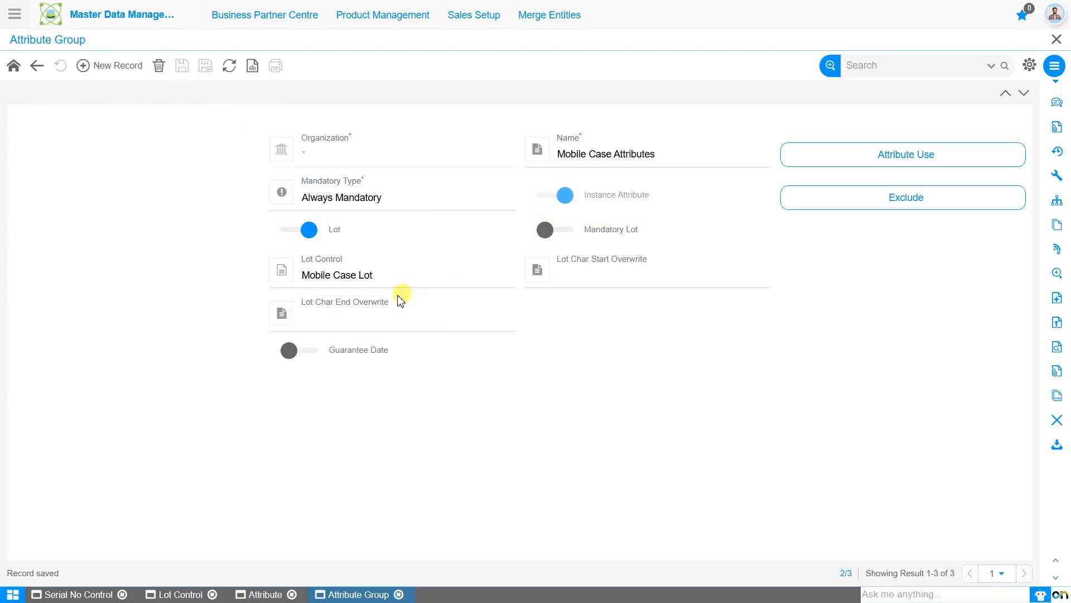
Step: Enable Guarantee Date and Mandatory Lot for the Mobile Case Attributes group and save the record
click(308, 352)
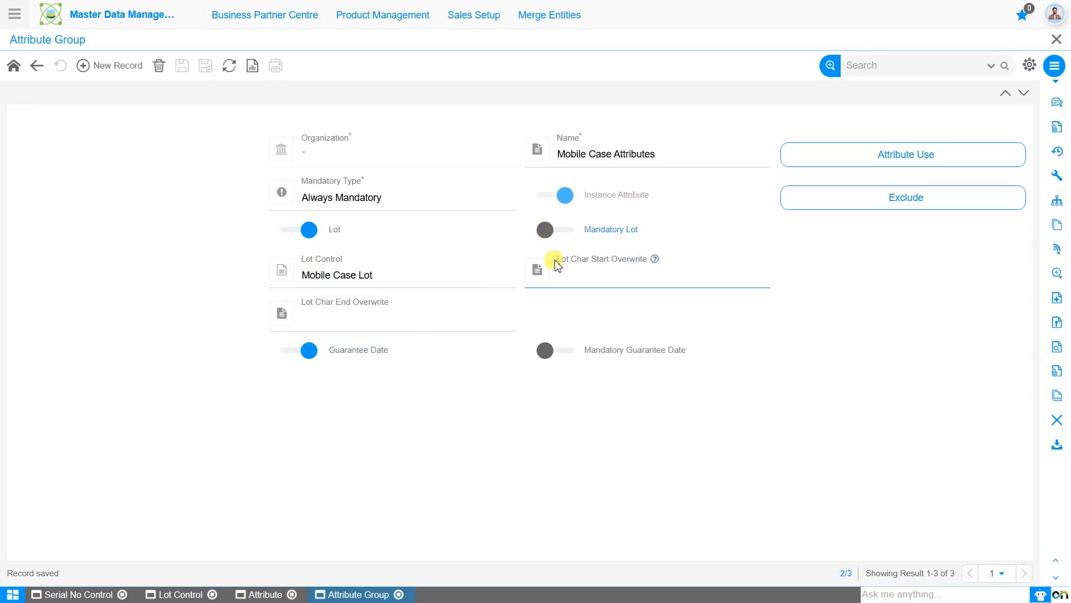
click(559, 238)
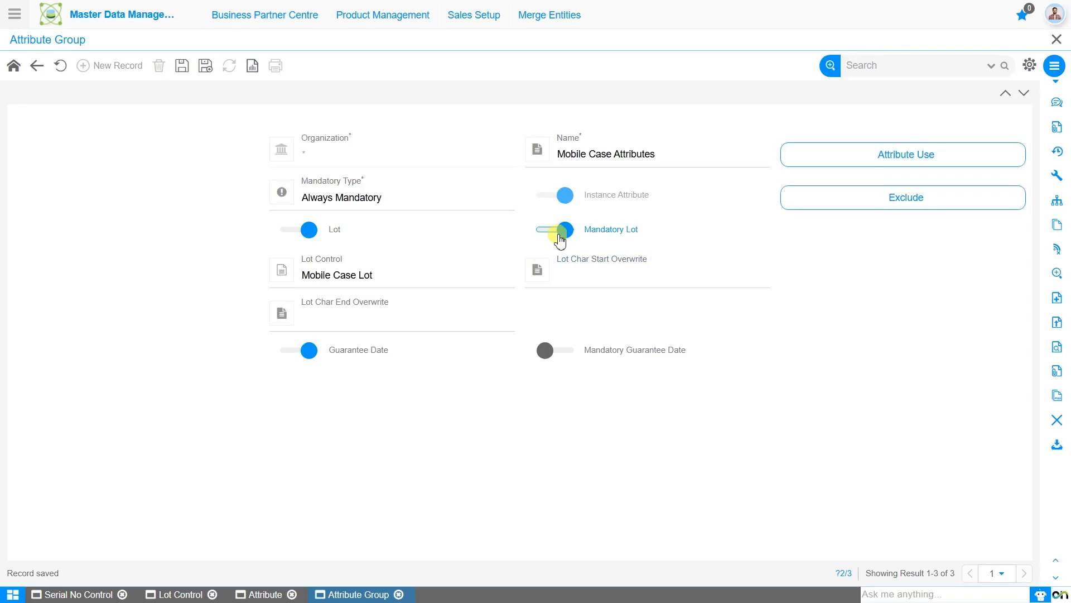
click(183, 65)
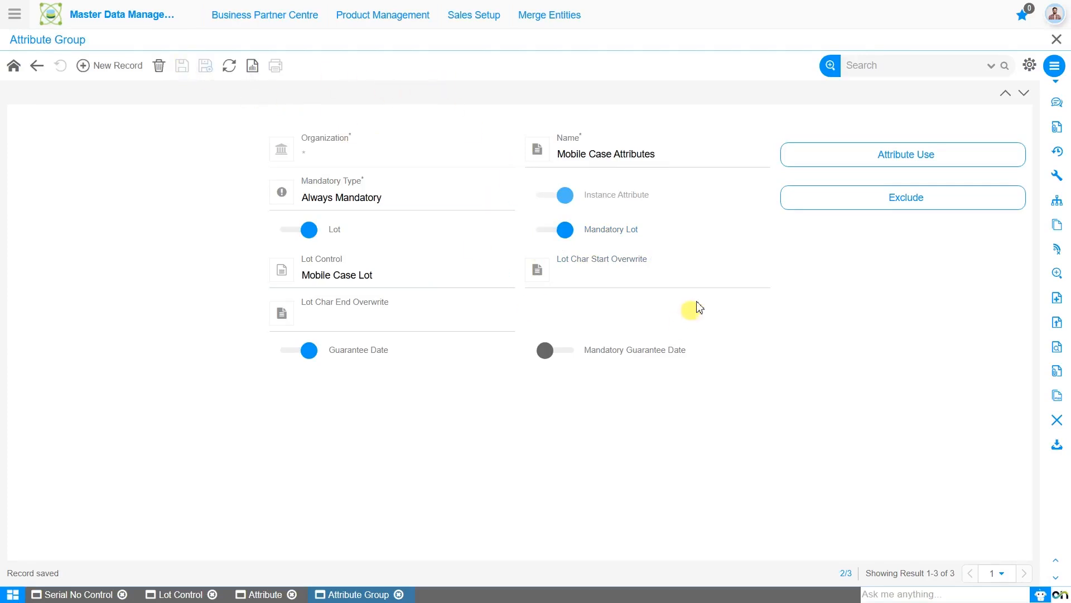
Step: Add the Color attribute as an Attribute Use line of the Mobile Case Attributes group and save it
click(888, 166)
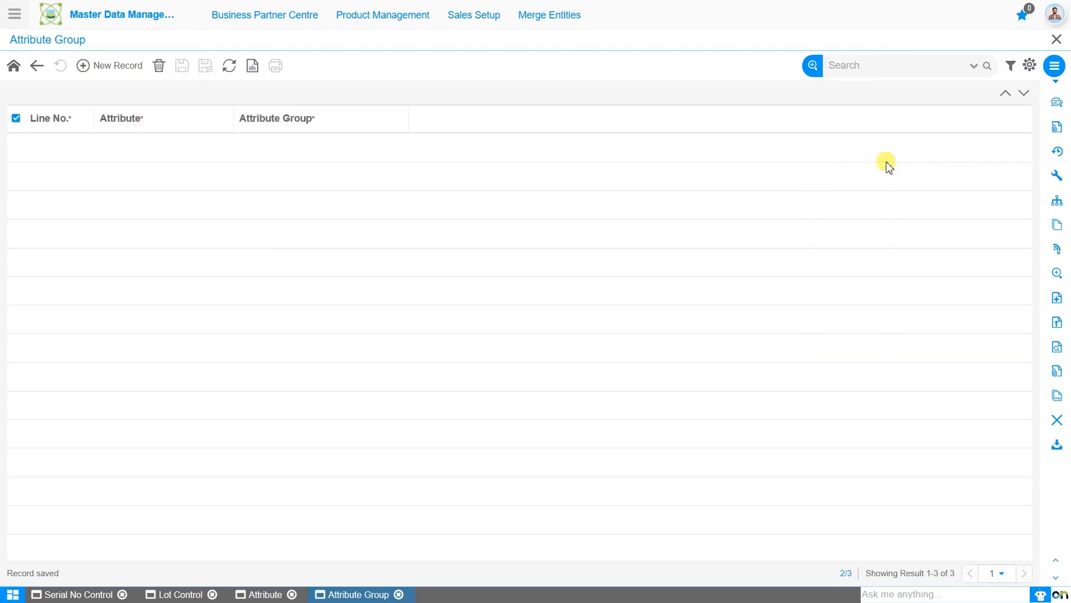
click(108, 74)
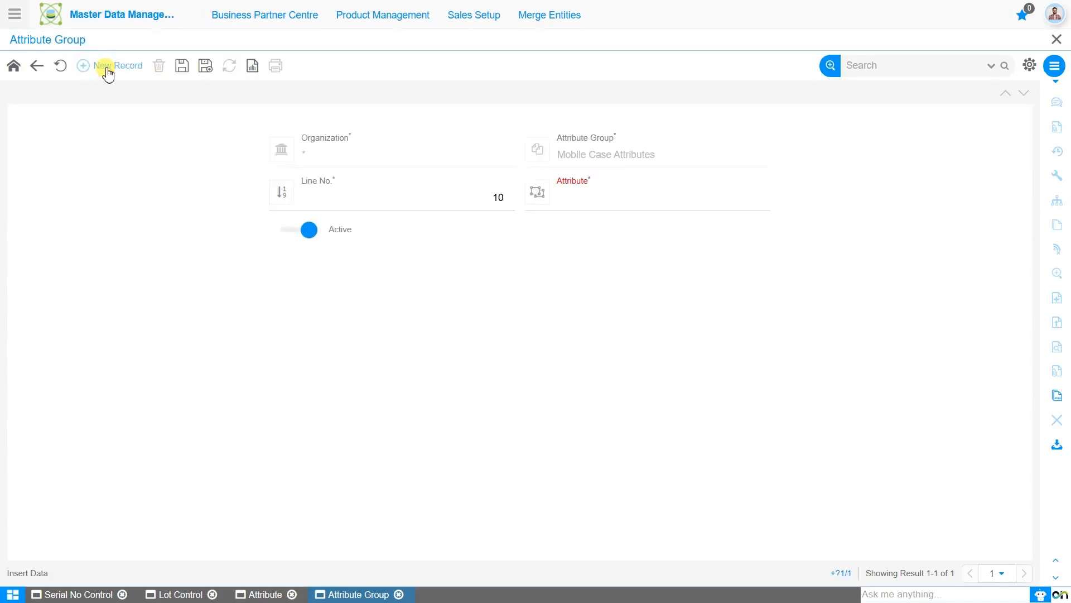
click(636, 199)
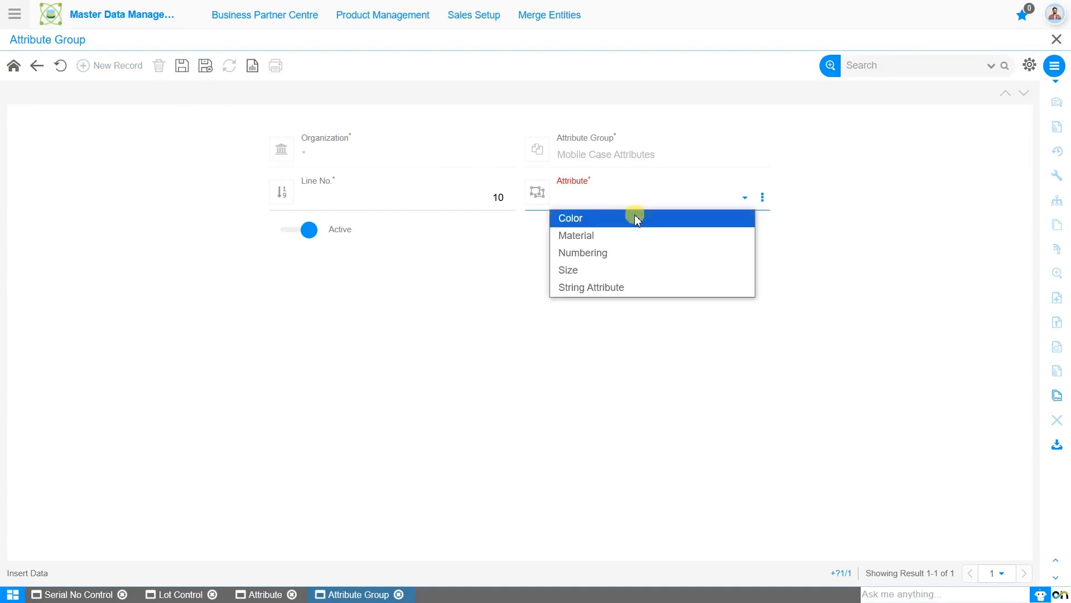
click(635, 217)
click(189, 73)
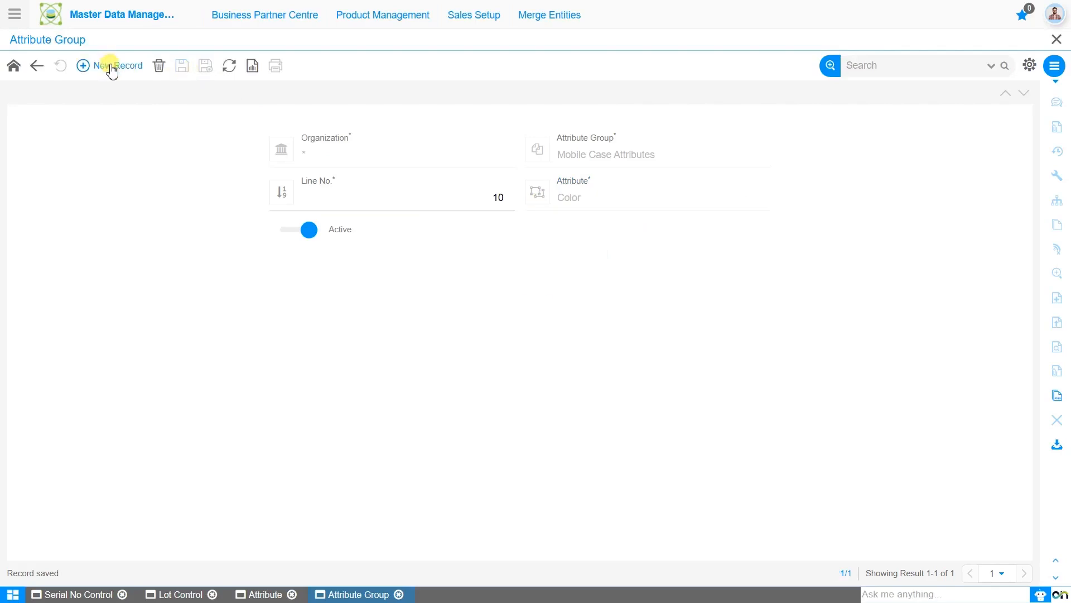
Step: Add the Material attribute as line 20 of the Mobile Case Attributes group's Attribute Use and save it
click(112, 66)
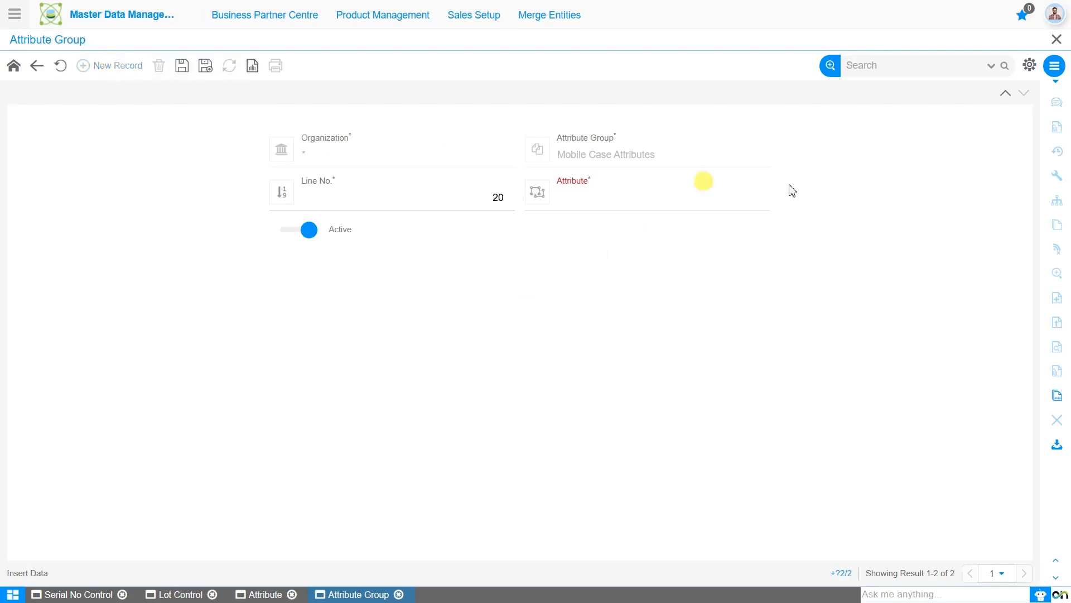
click(695, 198)
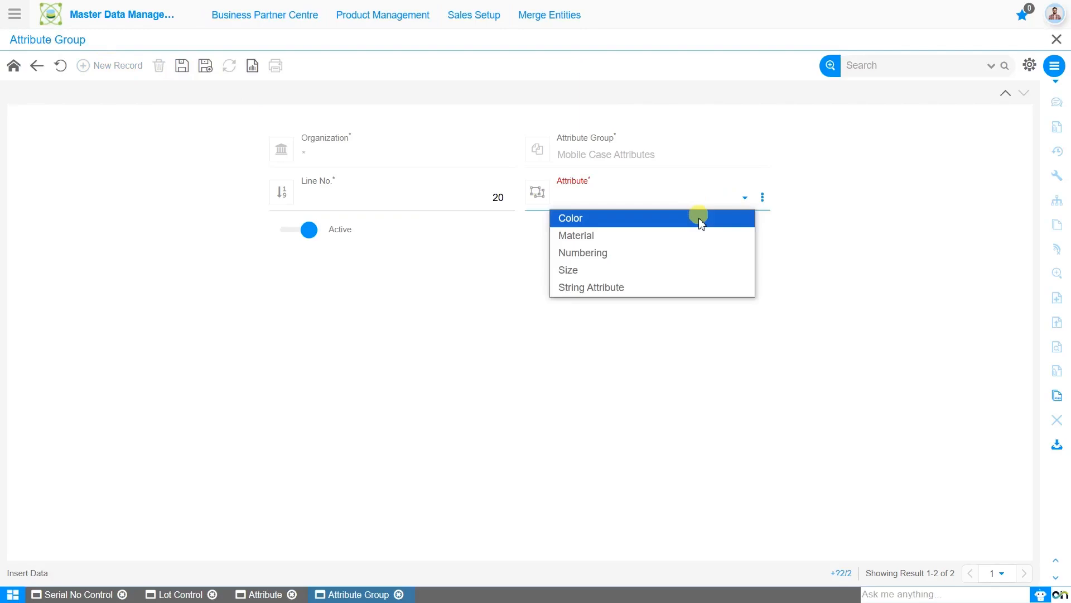
click(699, 236)
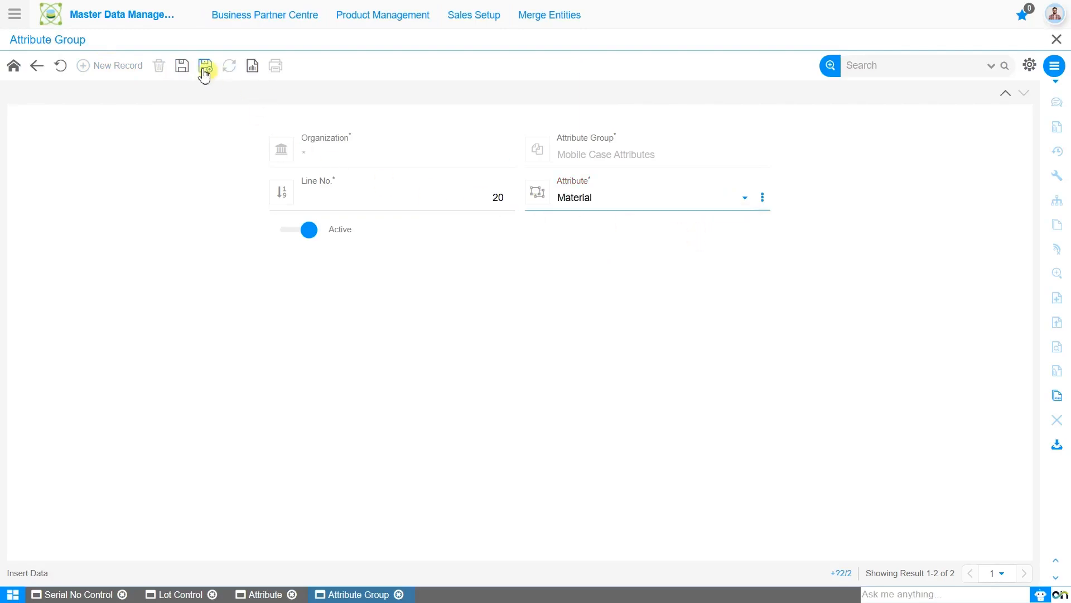
click(184, 68)
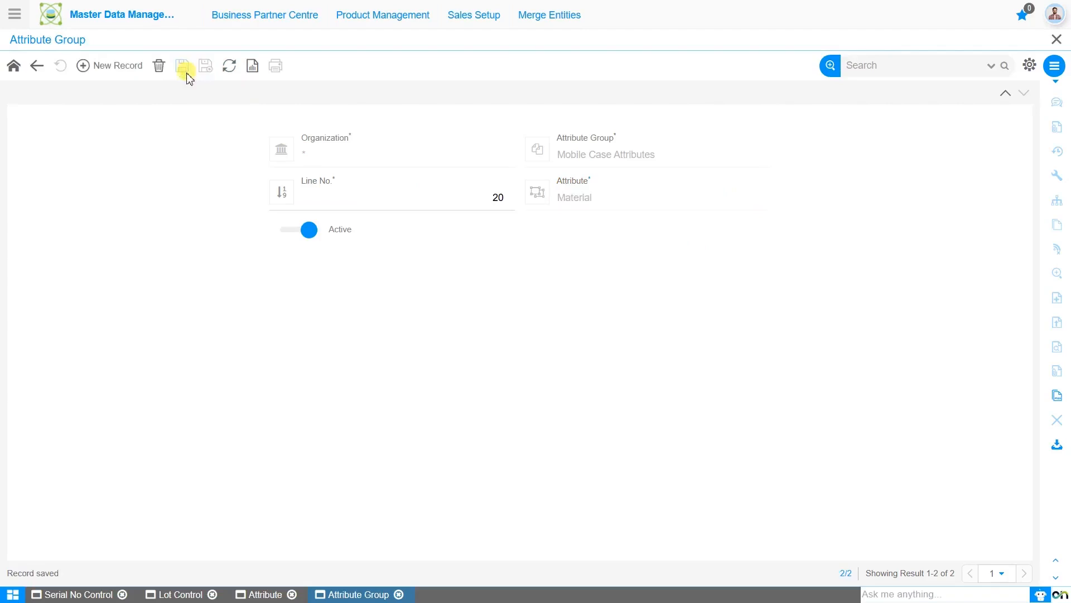
Step: Add the Numbering attribute as line 30 of the Mobile Case Attributes group's Attribute Use and save it
click(120, 67)
click(619, 200)
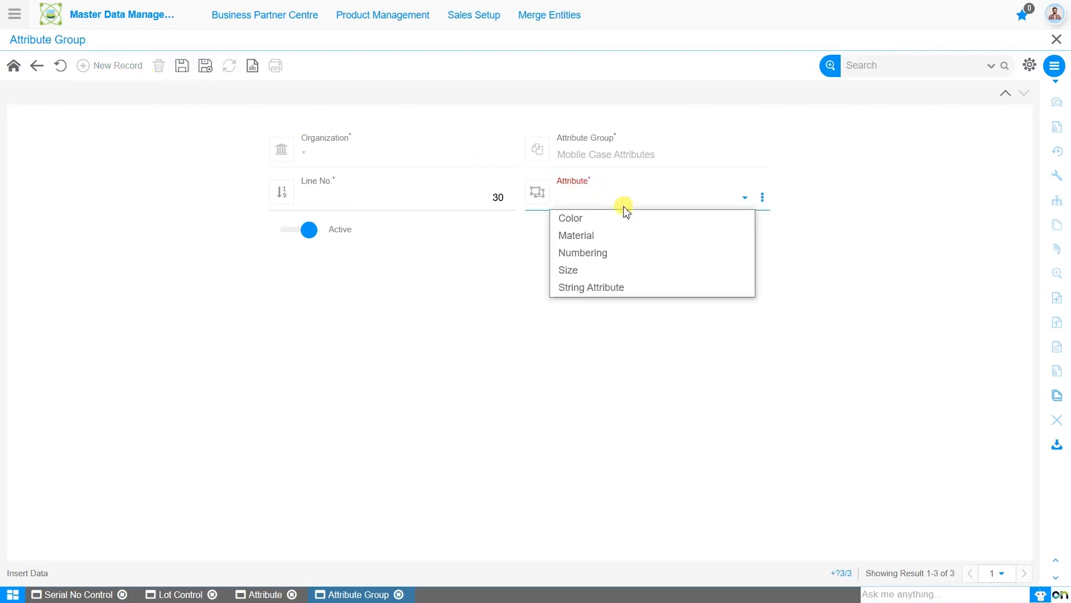
click(621, 252)
click(183, 69)
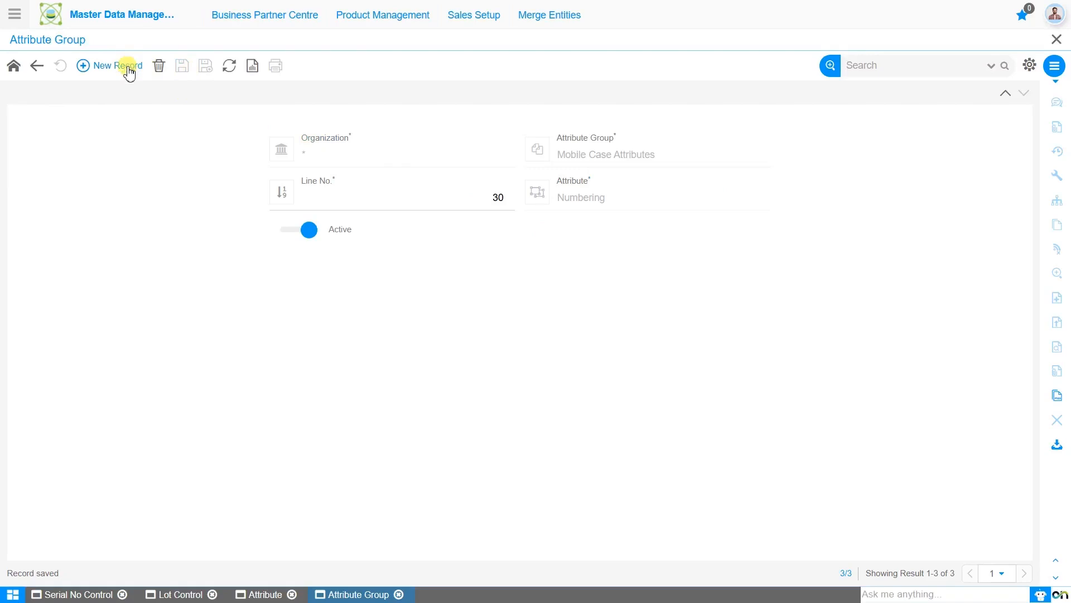
Step: Add the Size attribute as line 40 of the Mobile Case Attributes group's Attribute Use and save it
click(128, 68)
click(630, 200)
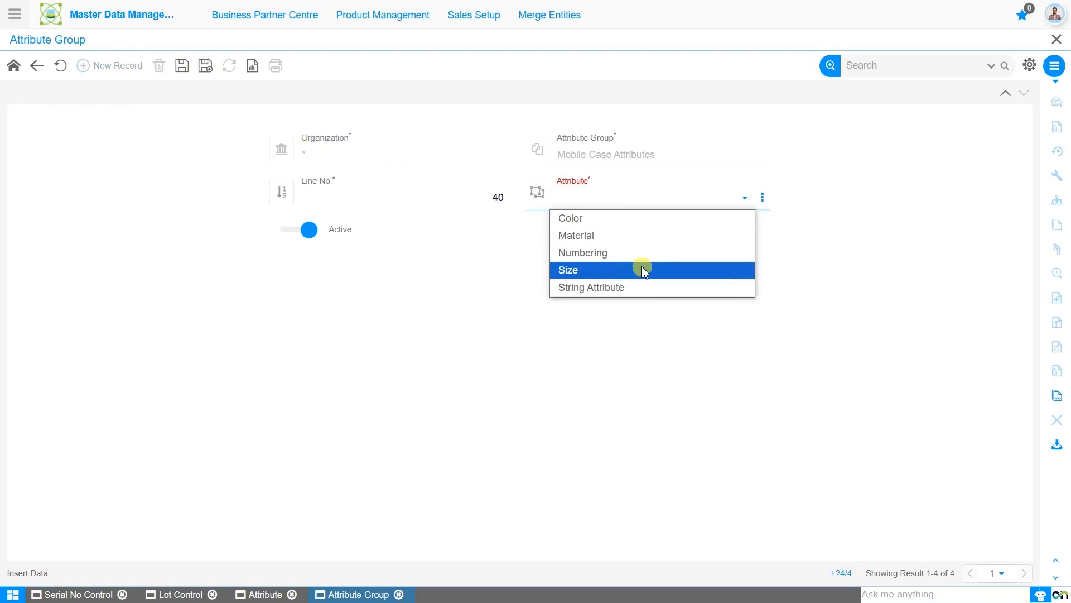
click(645, 270)
click(184, 68)
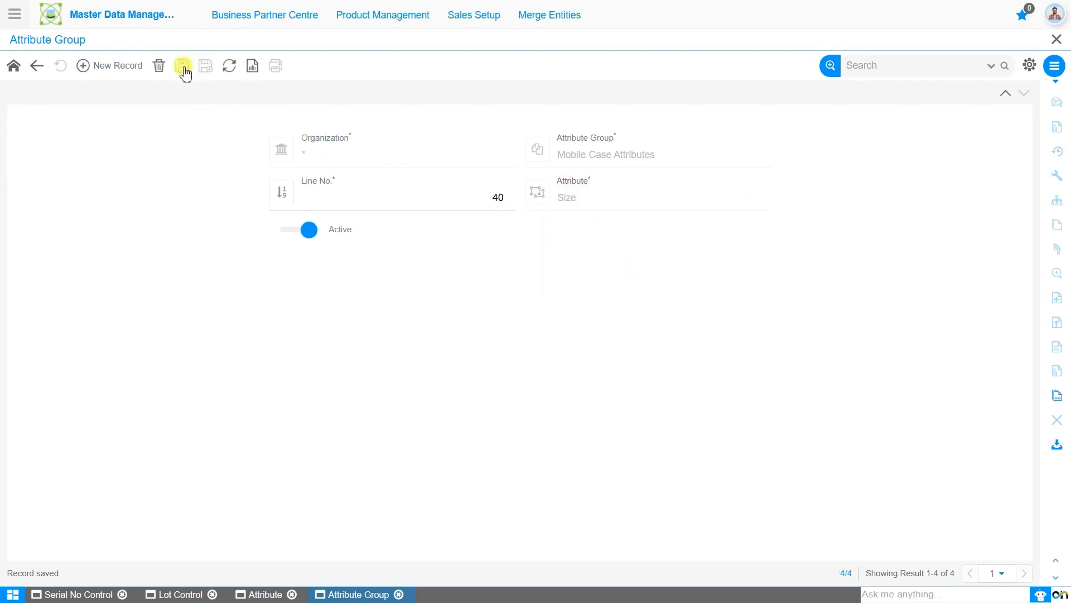
Step: Add and save String Attribute as Attribute Use line 50, and return to the Mobile Case Attributes group record
click(137, 71)
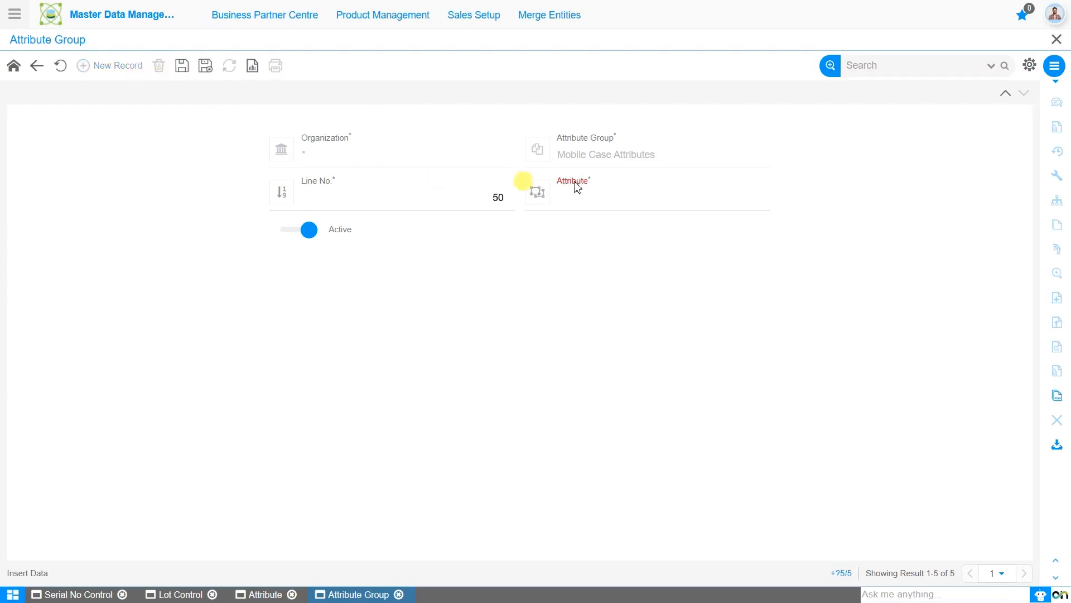
click(634, 200)
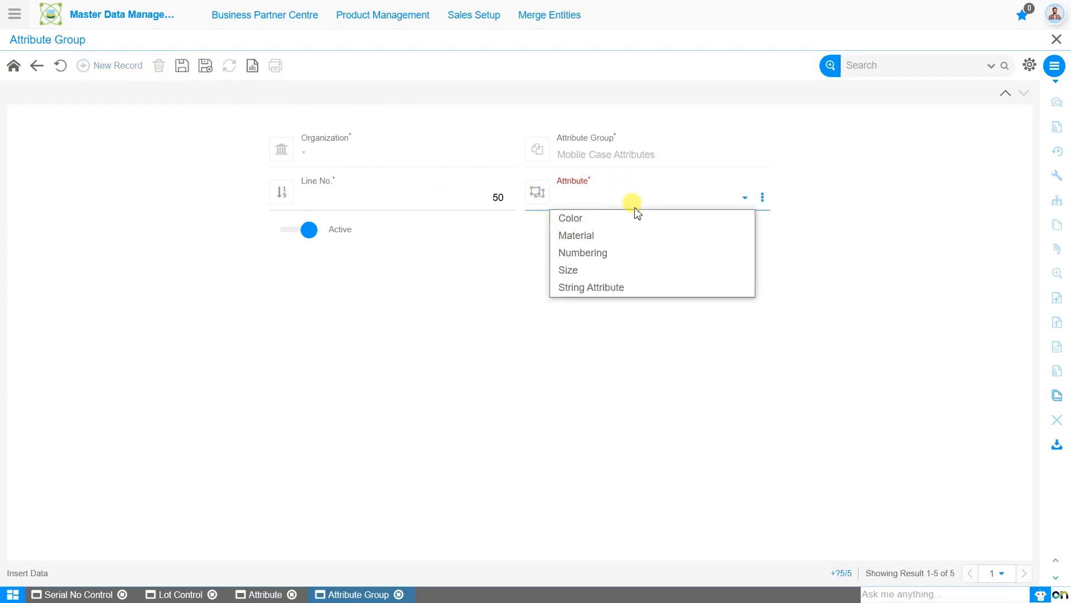
click(652, 285)
click(184, 68)
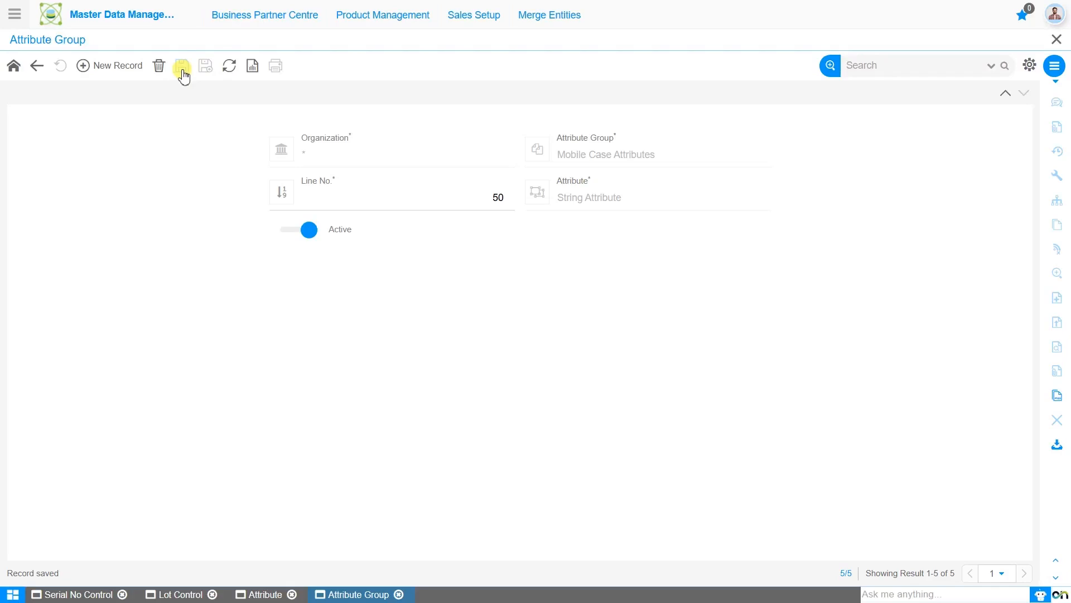
click(16, 70)
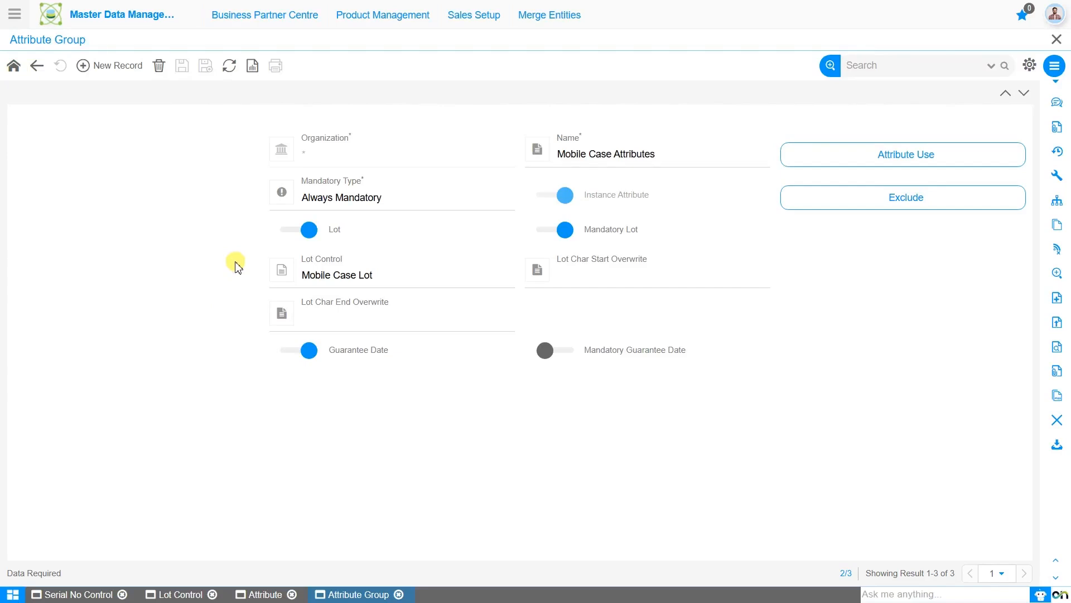
Step: Open the Flap Leather Case product record in Product Master
click(383, 15)
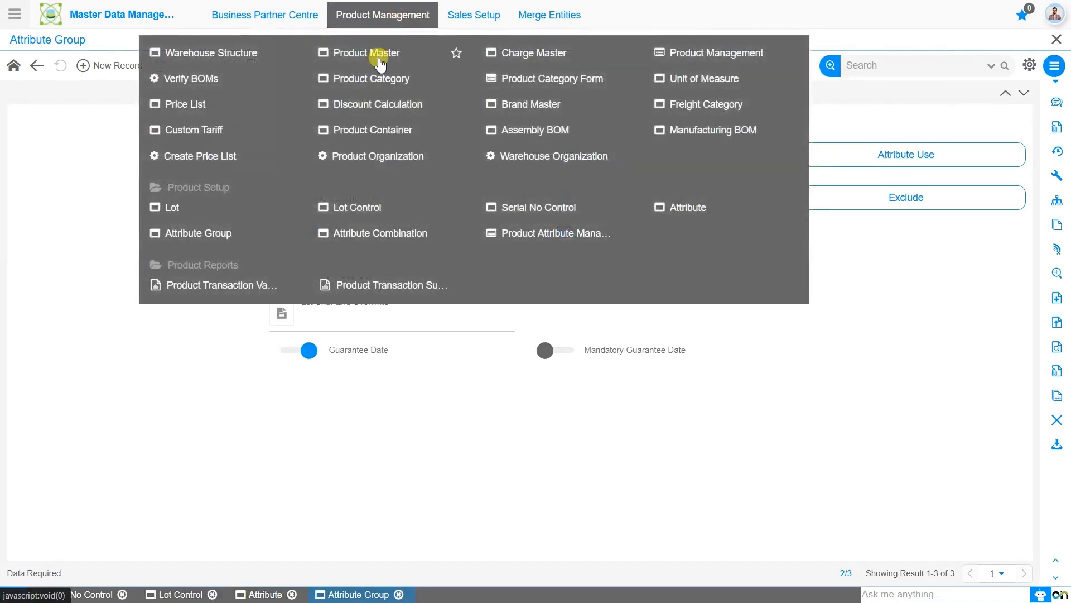
click(378, 62)
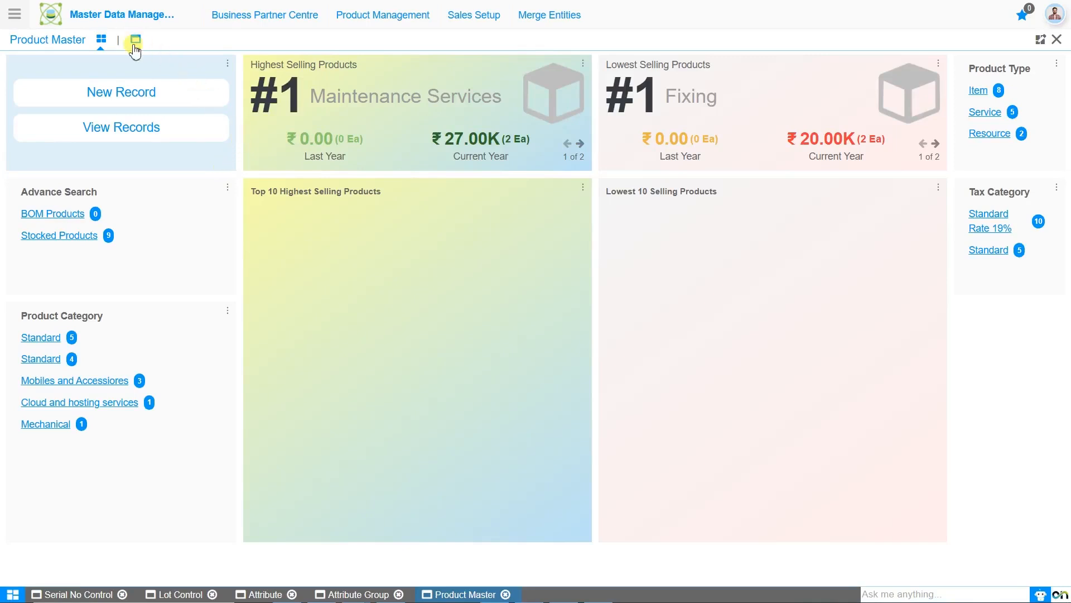
click(134, 43)
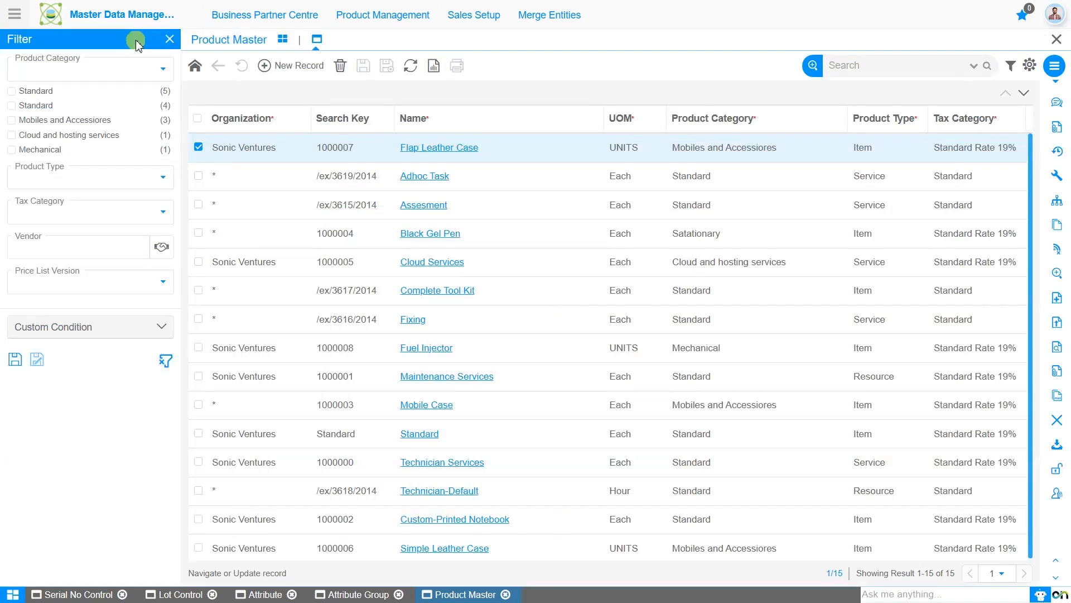
click(445, 152)
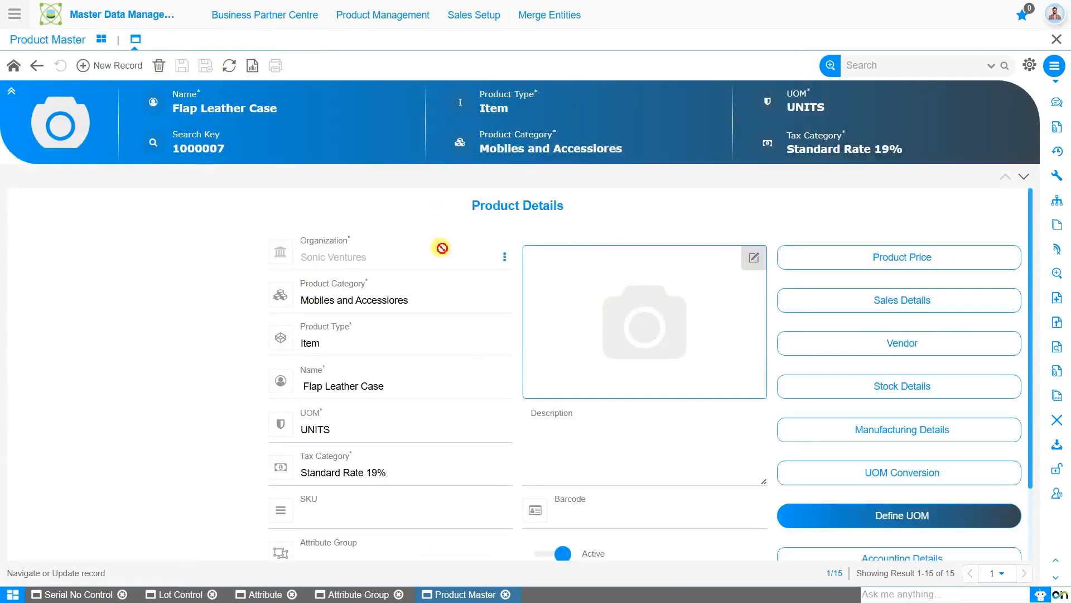
Step: Set the Attribute Group of the Flap Leather Case product to Mobile Case Attributes and save the record
scroll(446, 248, down, 3)
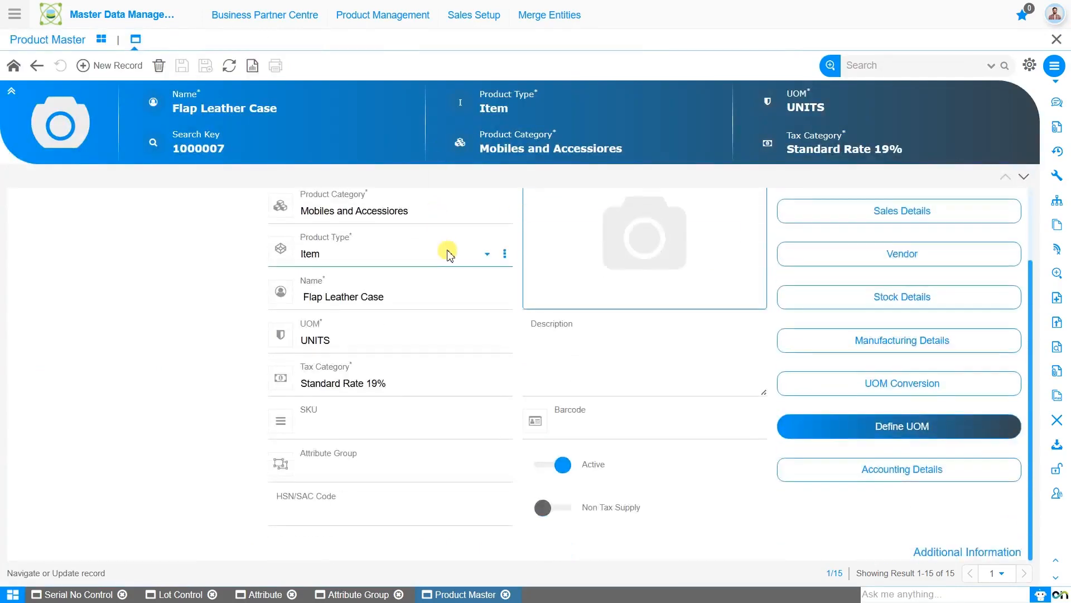
click(433, 477)
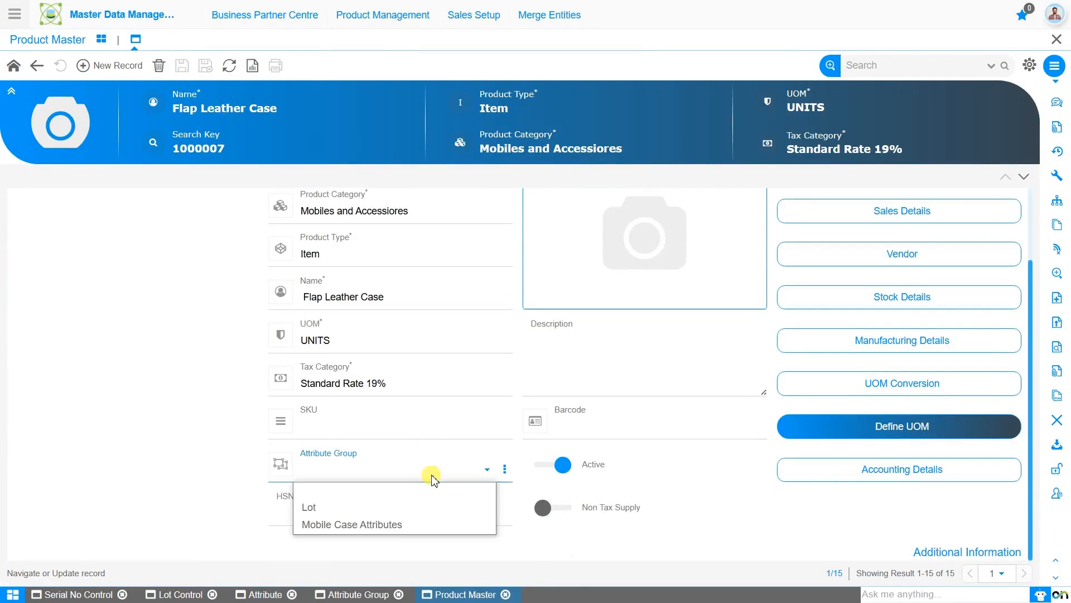
click(440, 526)
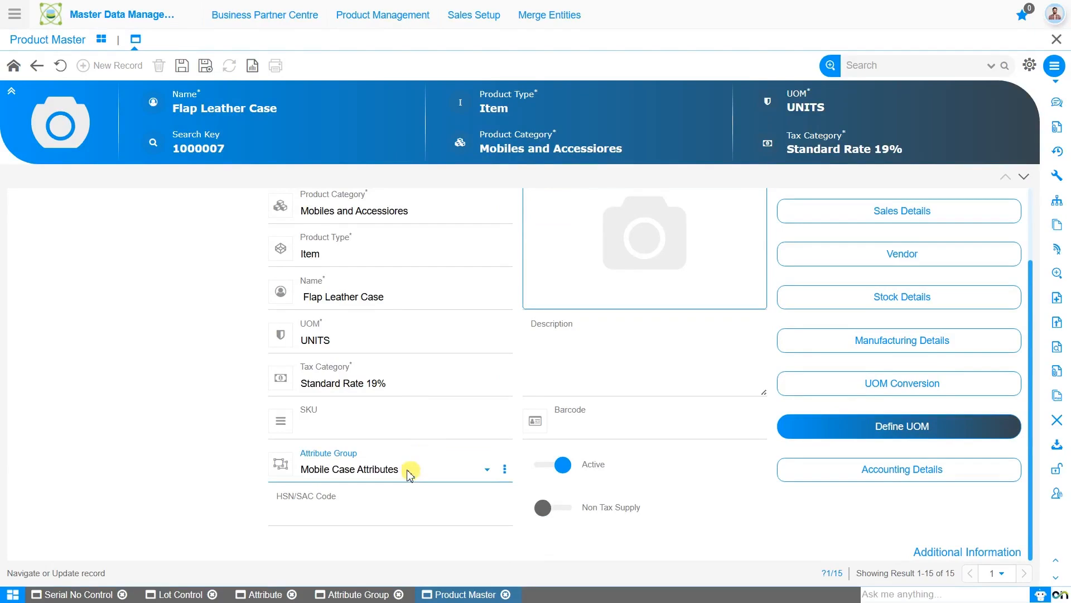
click(183, 68)
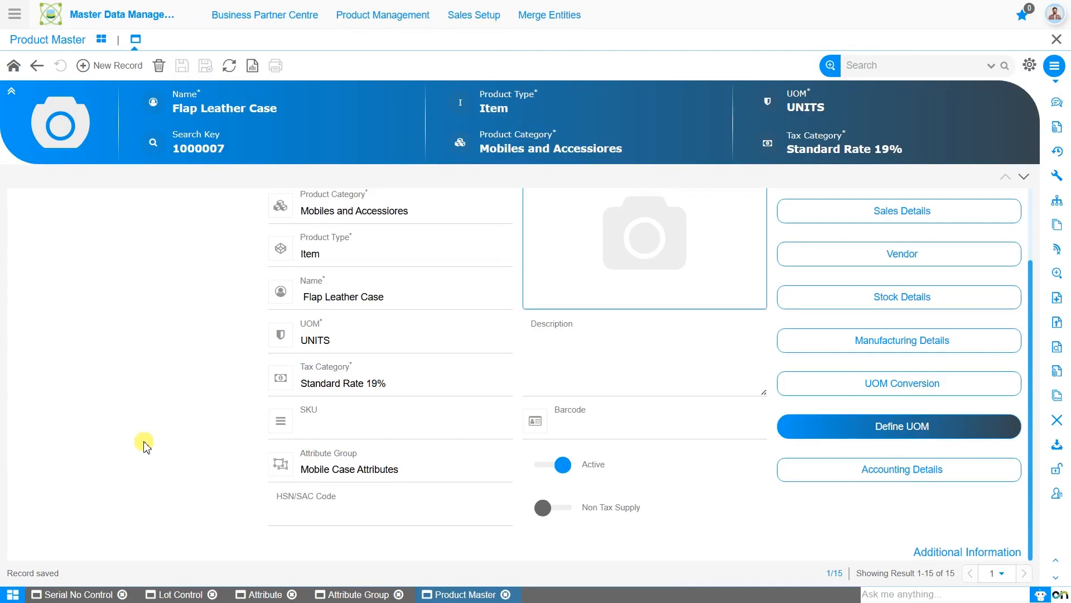
Step: Search all application windows for "inventory" and open Inventory Count
click(16, 15)
text(inventory)
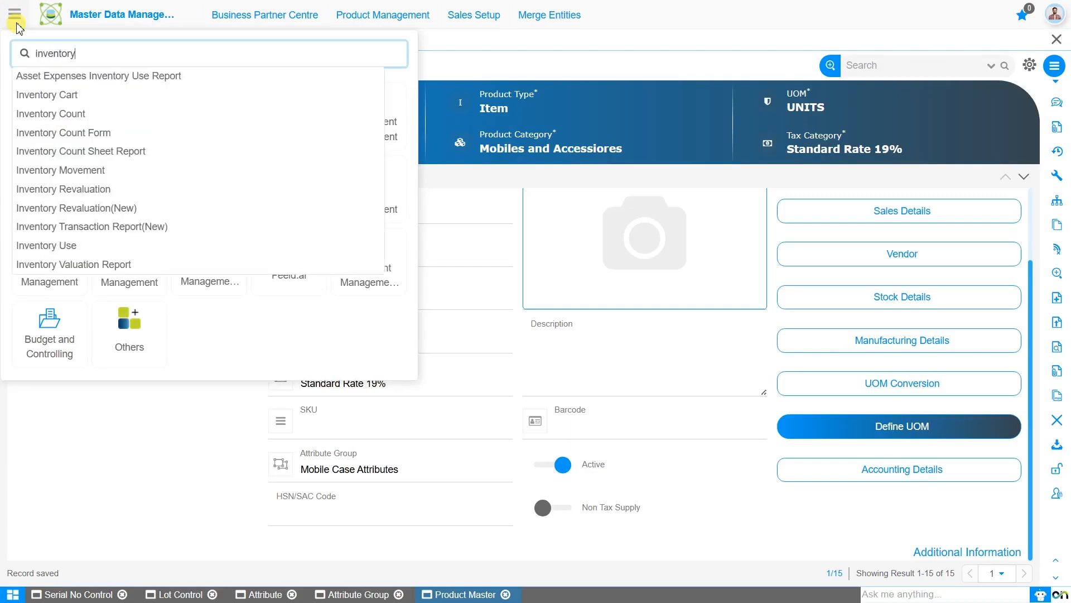
click(60, 116)
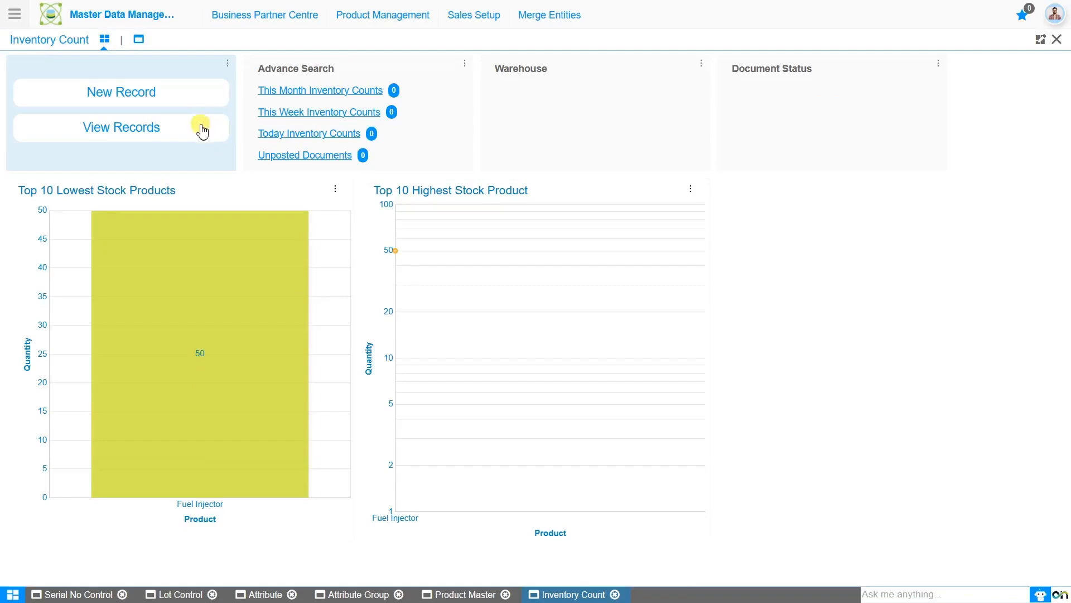
Step: Create and save a Physical Inventory count for organization Sonic Ventures, warehouse Sonic Ventures Warehouse, with movement date 01-01-2025
click(164, 95)
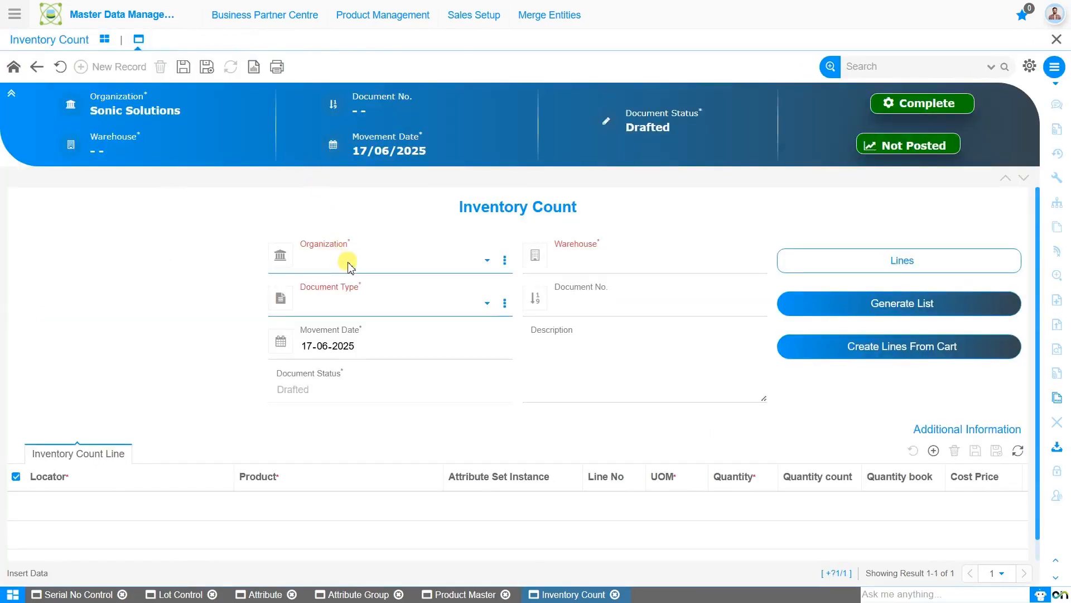
click(347, 266)
click(371, 291)
click(622, 272)
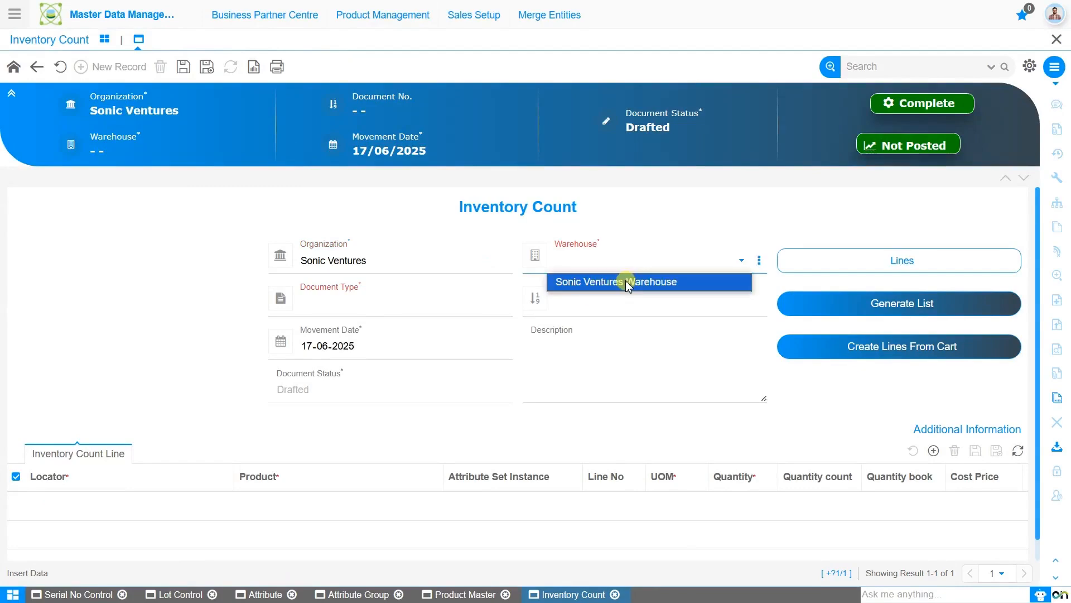
click(619, 281)
click(425, 315)
click(425, 324)
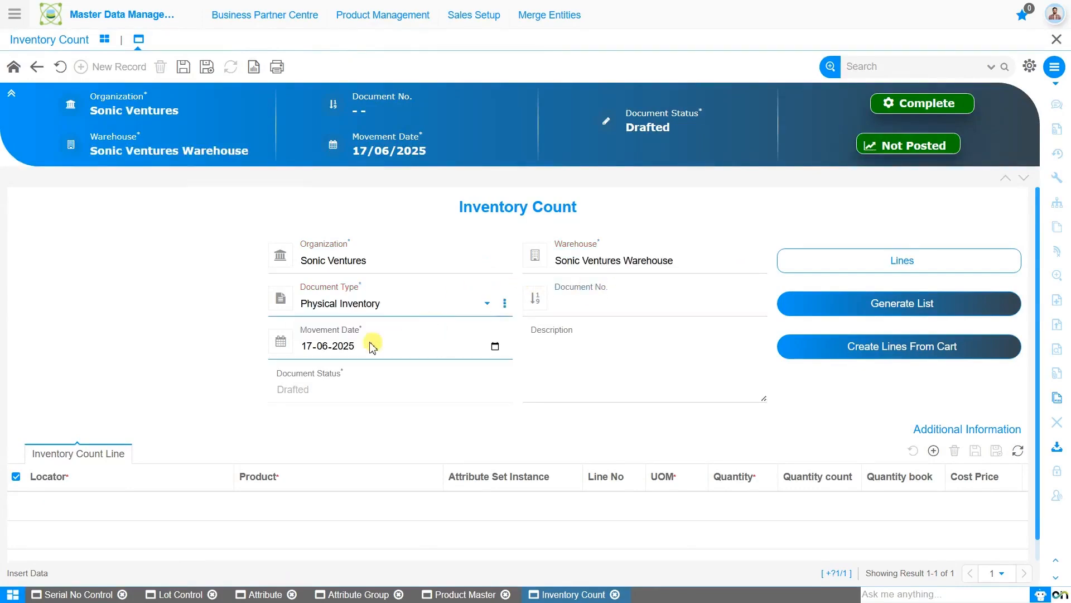
click(308, 346)
text(0101)
click(185, 71)
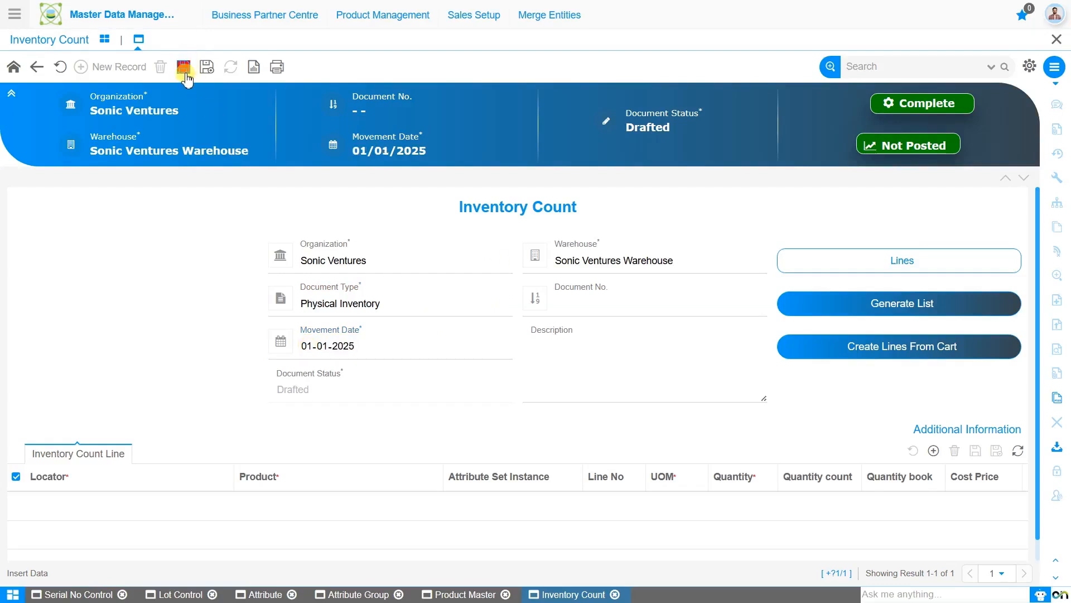
Step: Start a new inventory count line with the Sonic Ventures Warehouse locator and the product Flap Leather Case
click(899, 270)
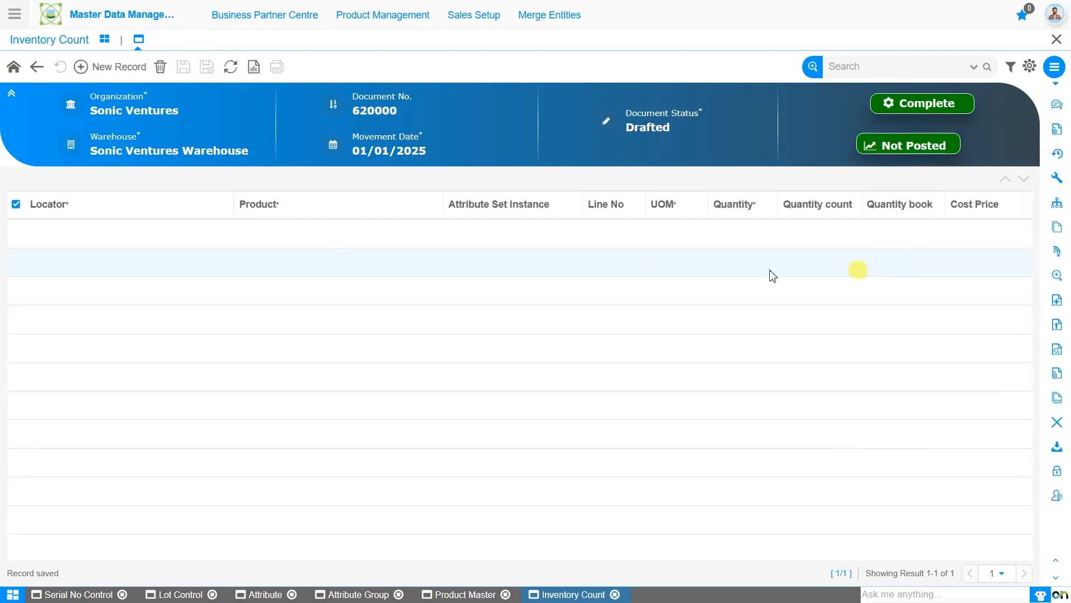
click(99, 67)
click(353, 263)
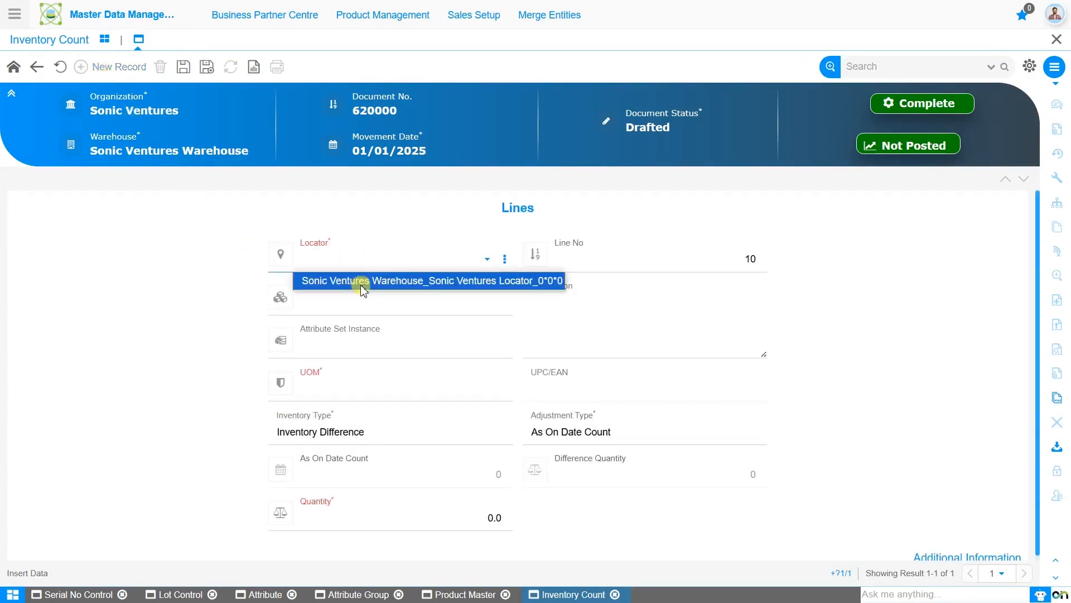
click(363, 281)
click(384, 306)
text(flap)
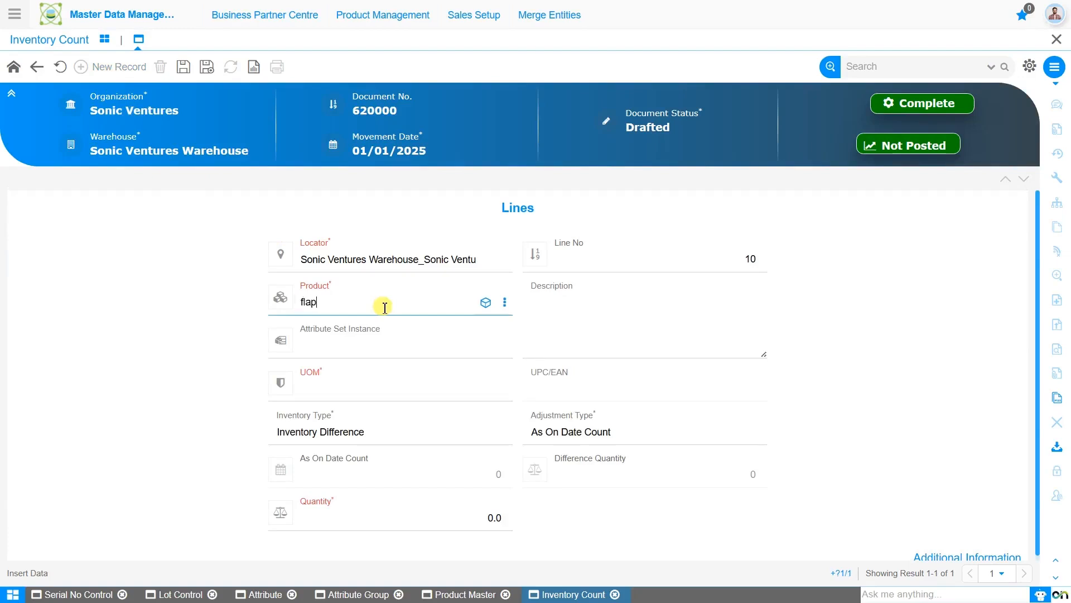
click(396, 323)
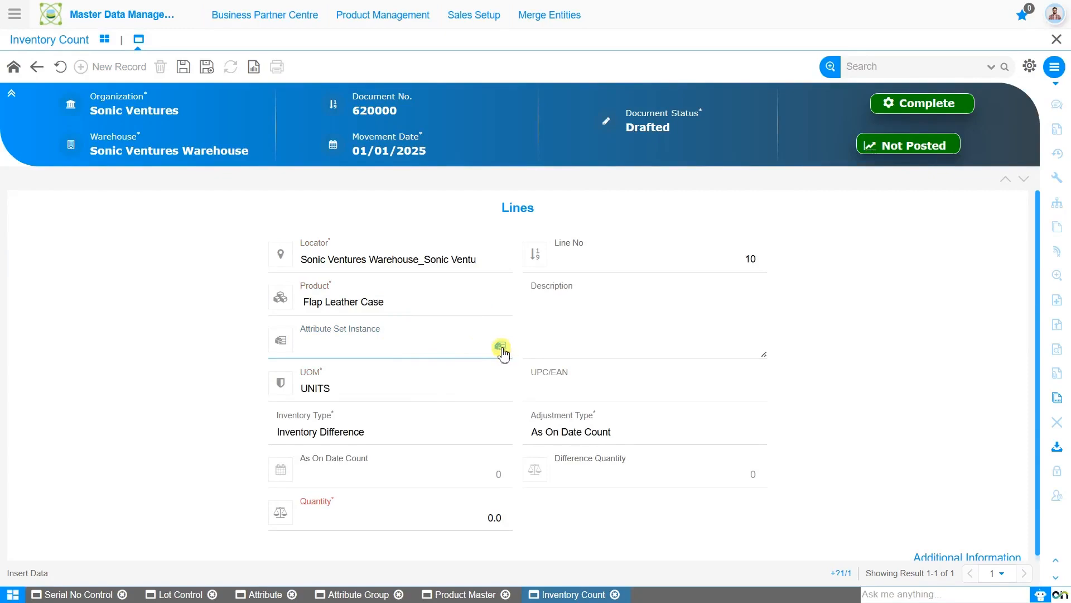
Step: Open a new Attribute Set Instance for the Flap Leather Case line and try to confirm it without filling in any attributes
click(501, 348)
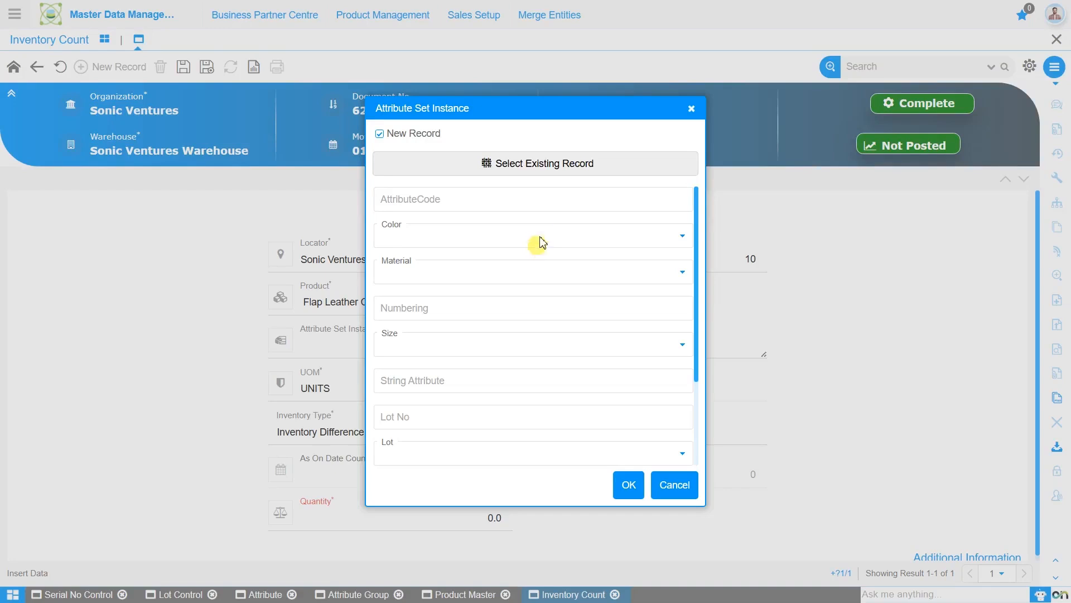
click(627, 486)
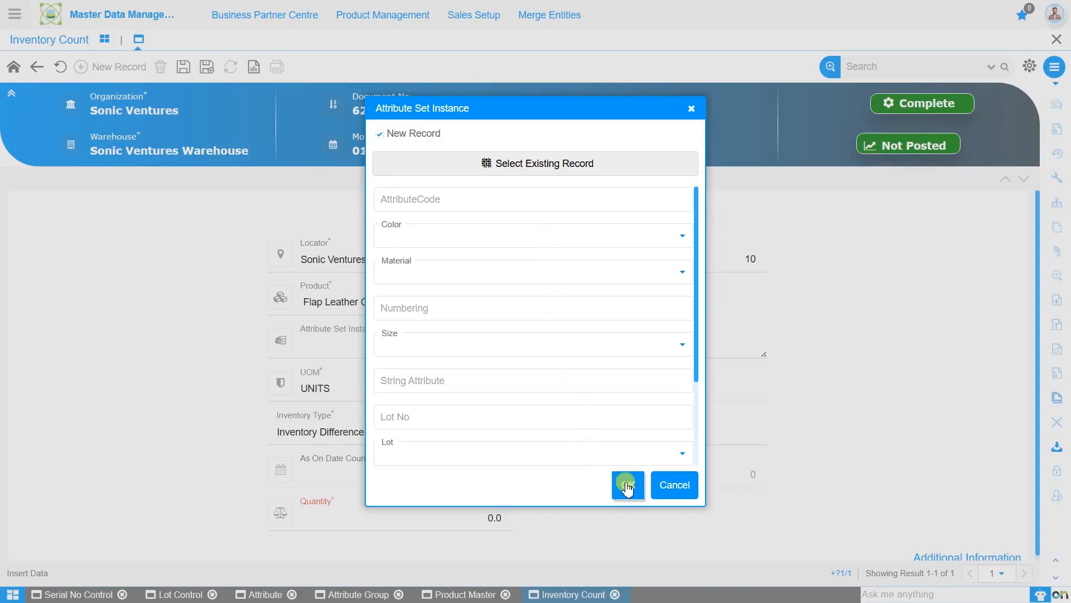
click(628, 486)
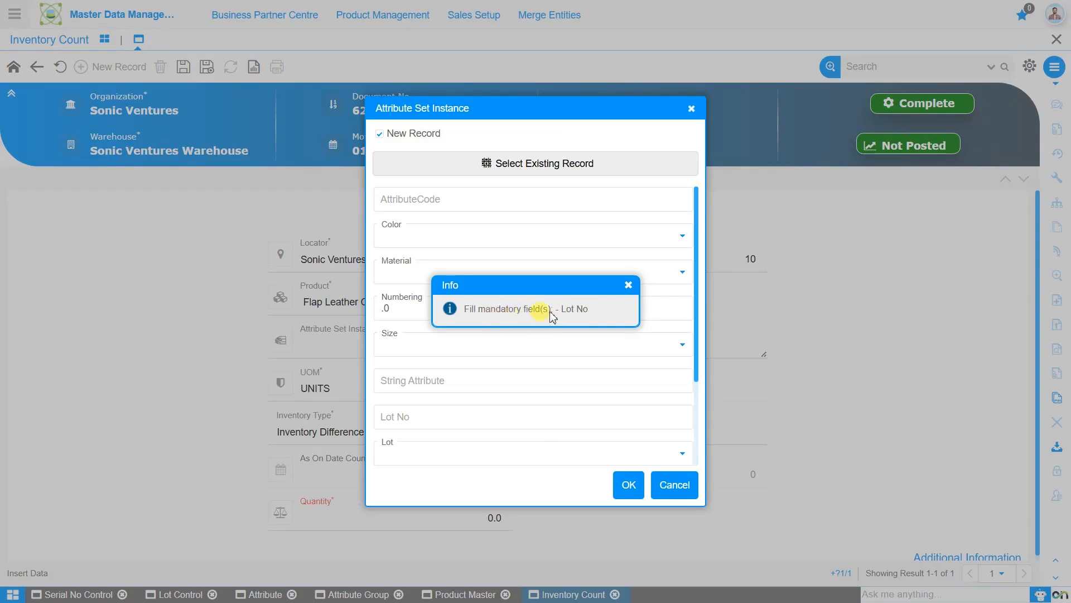
click(627, 283)
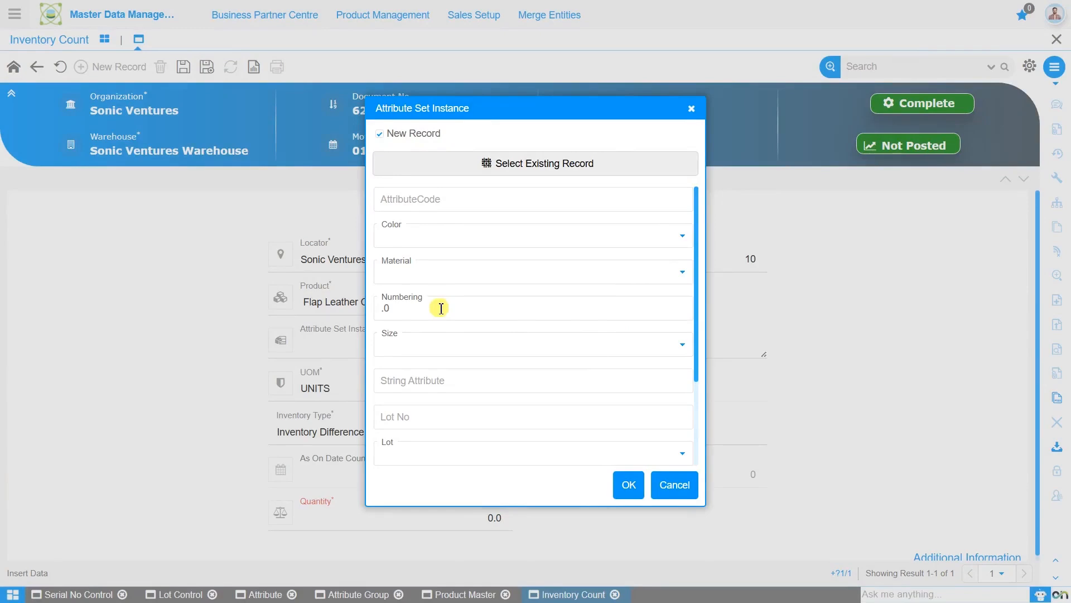
scroll(440, 308, down, 2)
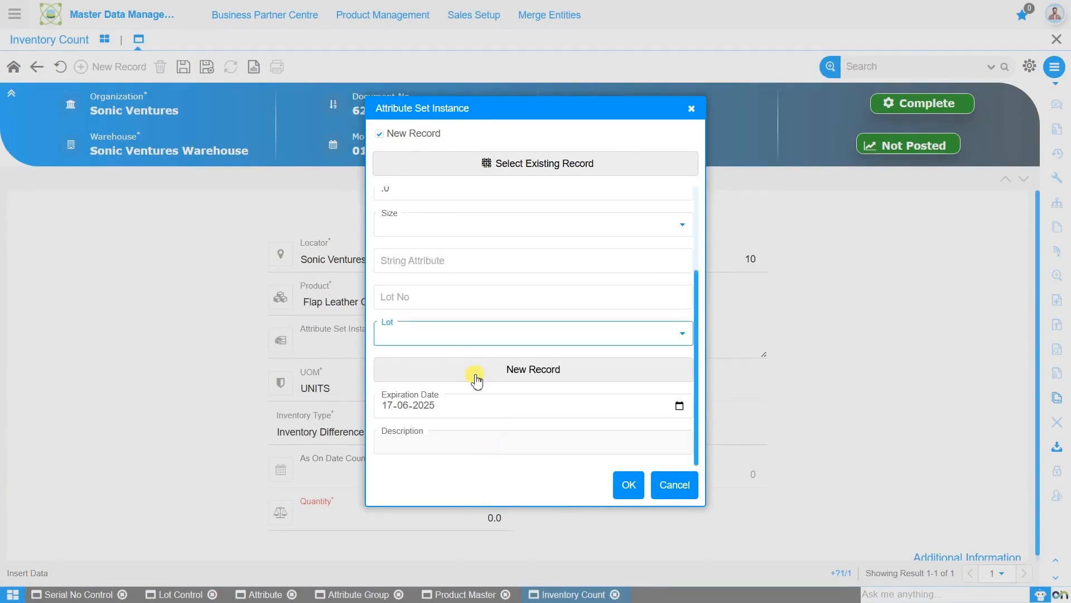
Step: Generate a new lot for Flap Leather Case from the Attribute Set Instance dialog, then cancel the dialog without saving an instance
click(476, 377)
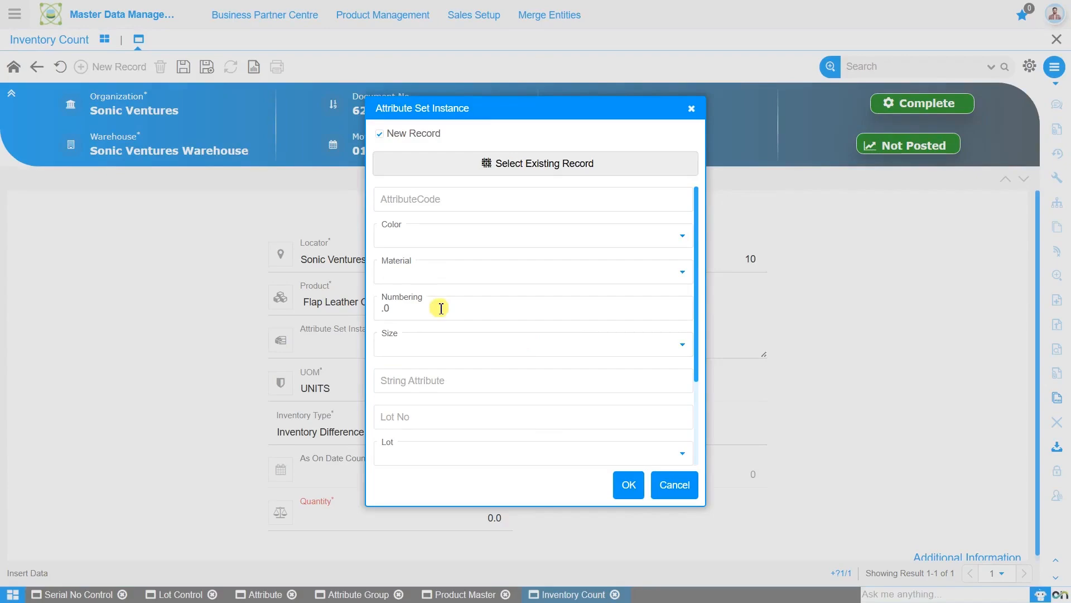
click(451, 381)
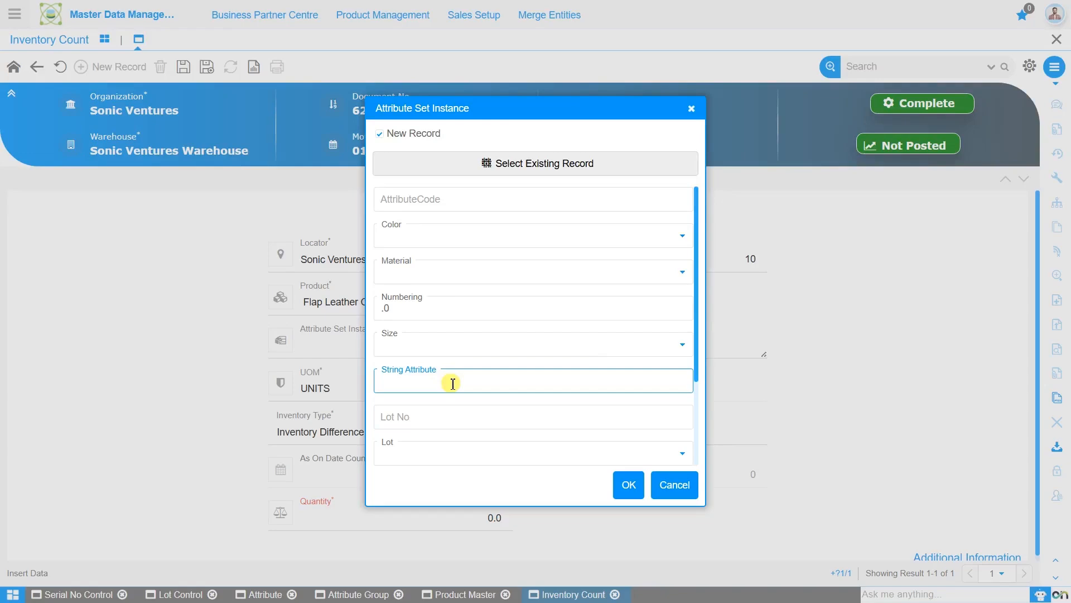
click(483, 459)
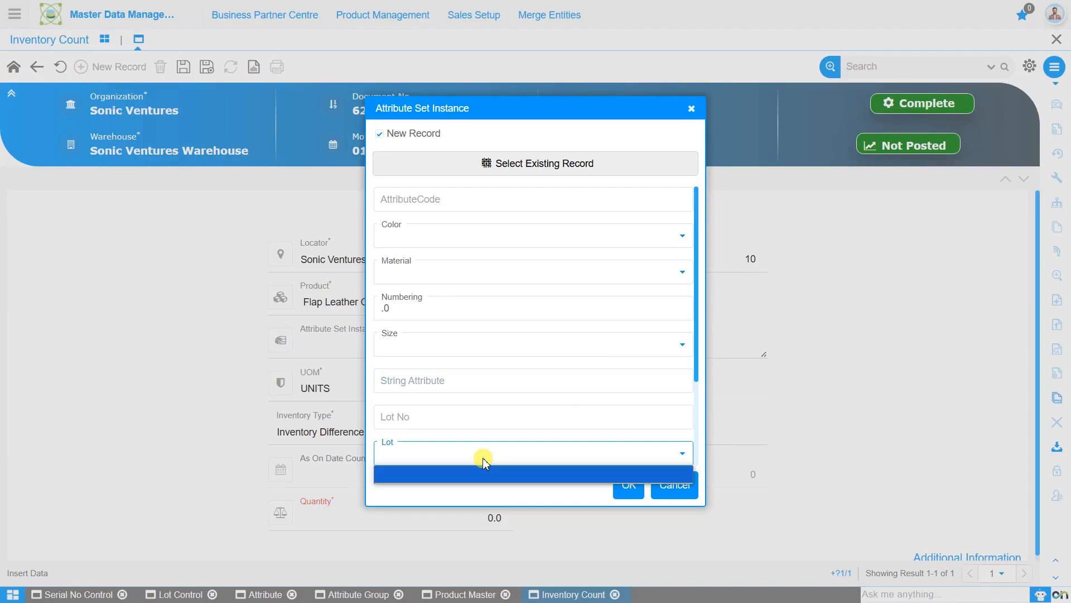
click(483, 459)
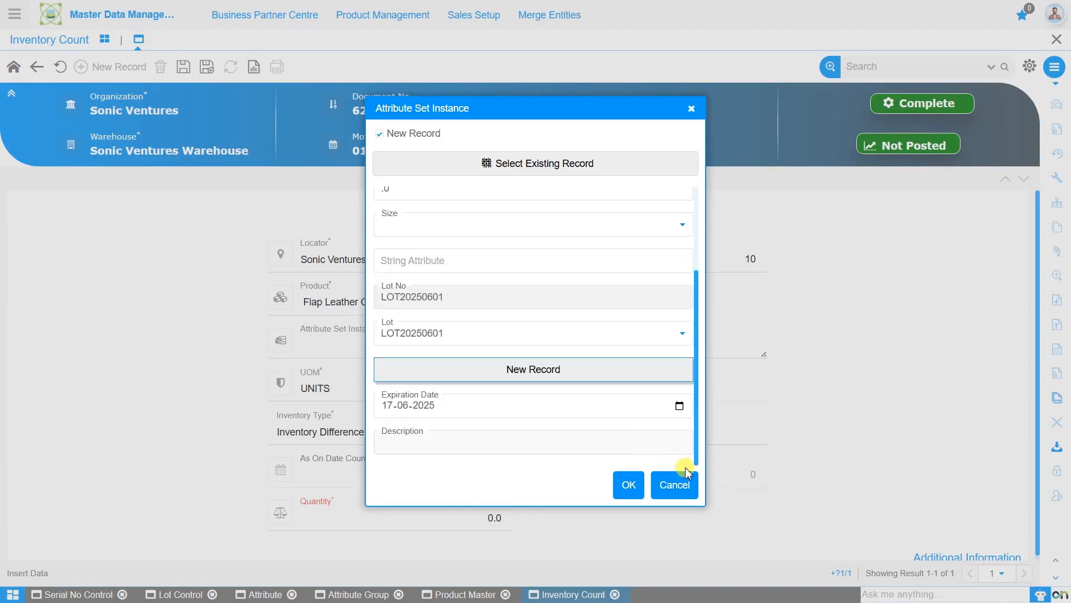
click(677, 484)
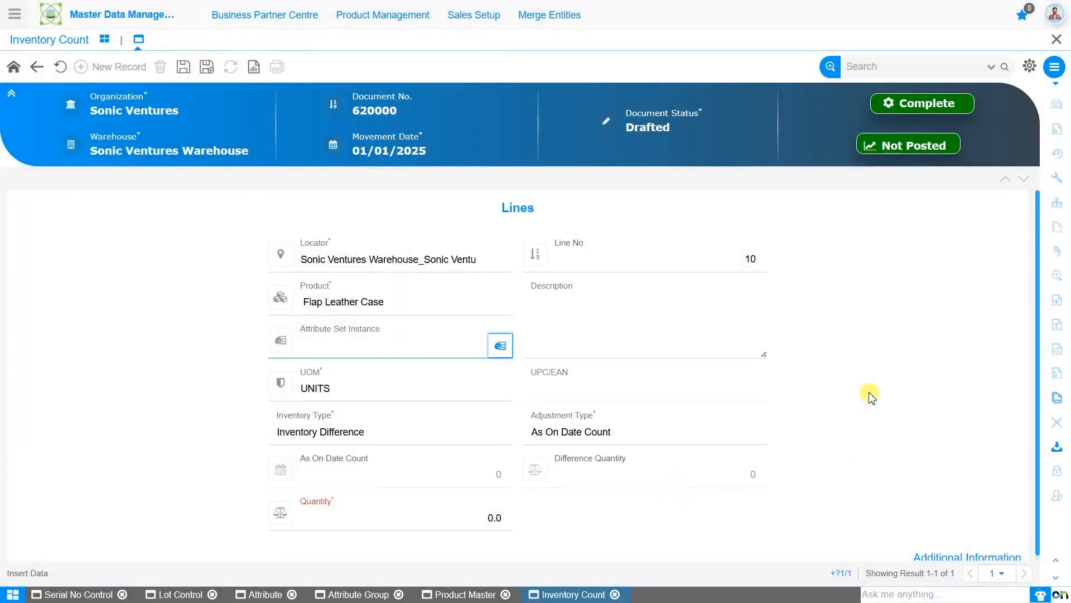
Step: Open the Lot window from Product Management and view the details of the Flap Leather Case lot record
click(375, 22)
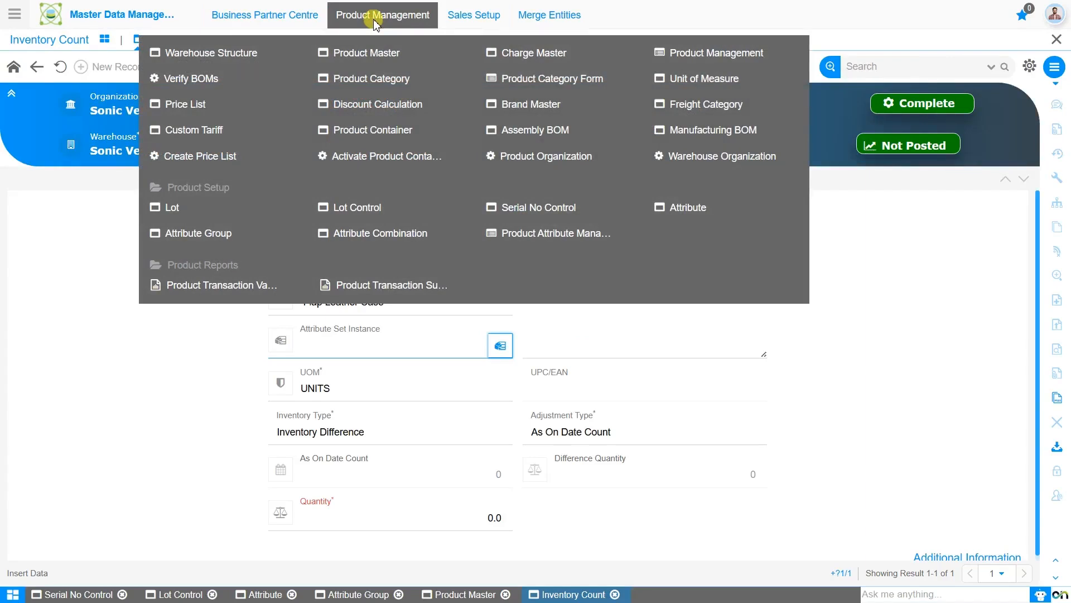
click(171, 209)
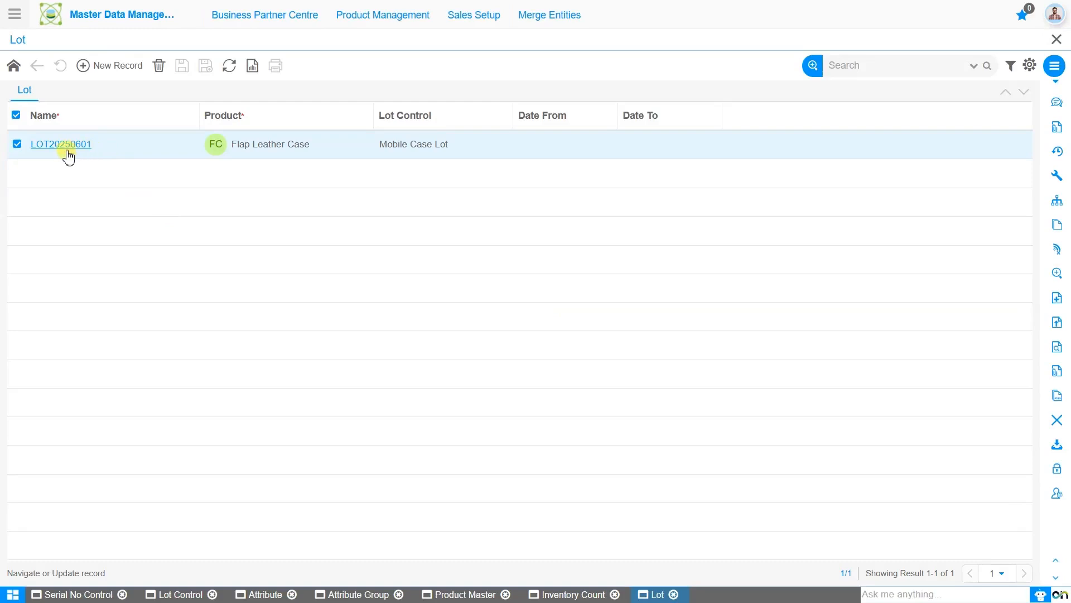
click(66, 147)
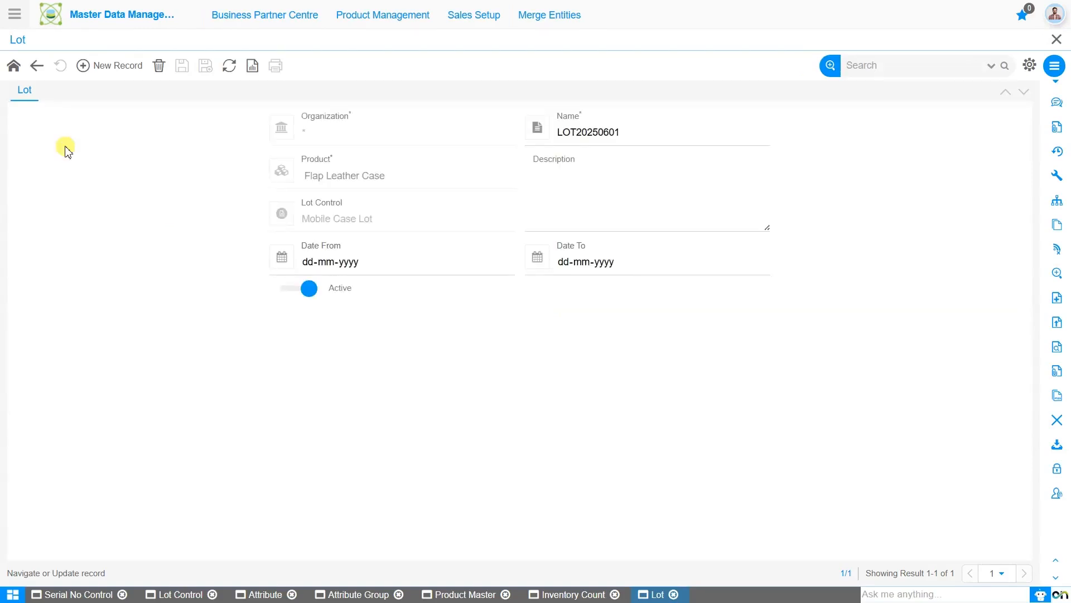